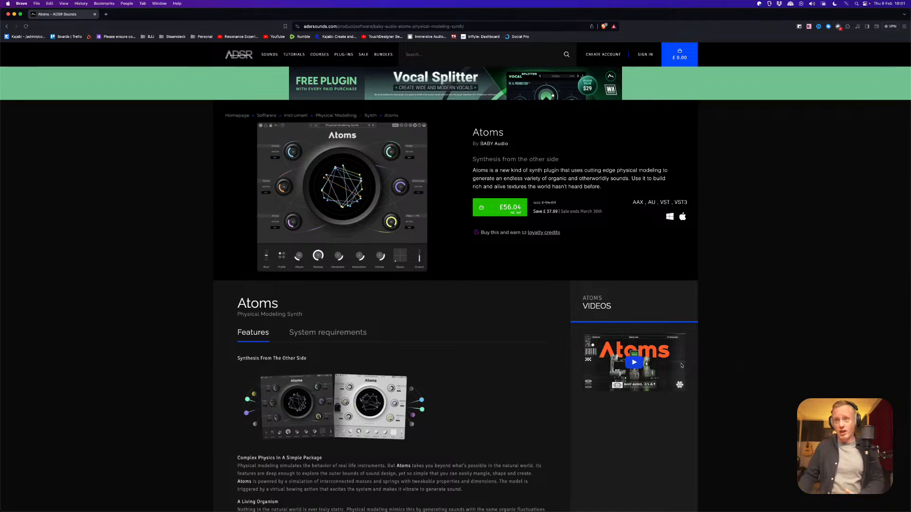
- Switch from the browser to Ableton Live and bring up the Bass Plod track's Atoms window, shifting it slightly
{"action": "left_click", "coordinate": [14, 14]}
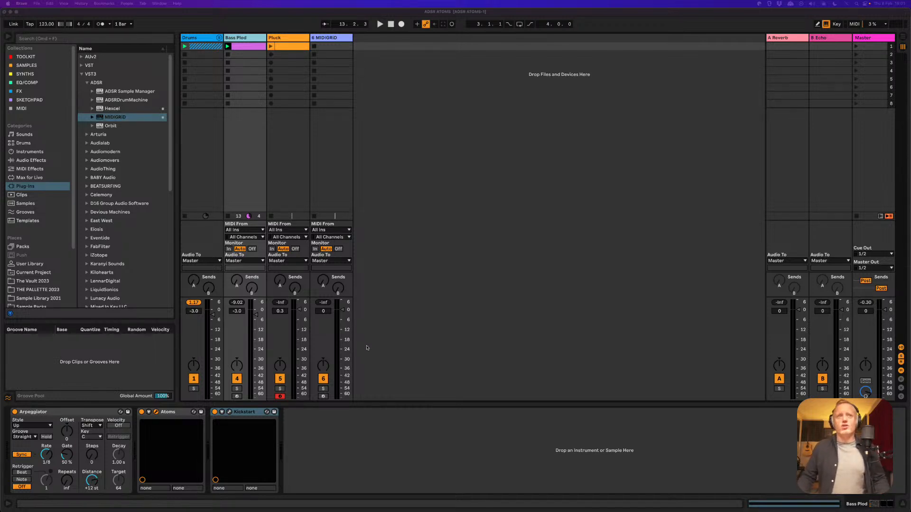
{"action": "left_click", "coordinate": [309, 445]}
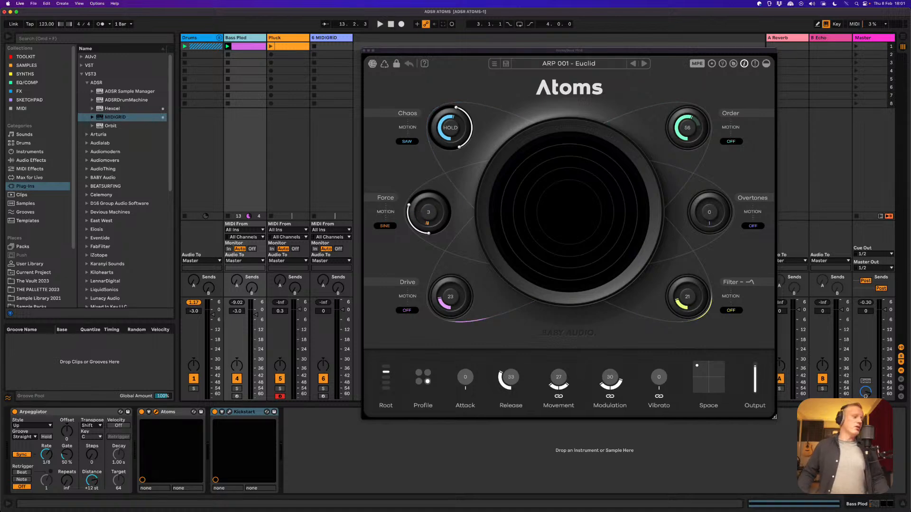
{"action": "left_click", "coordinate": [525, 52]}
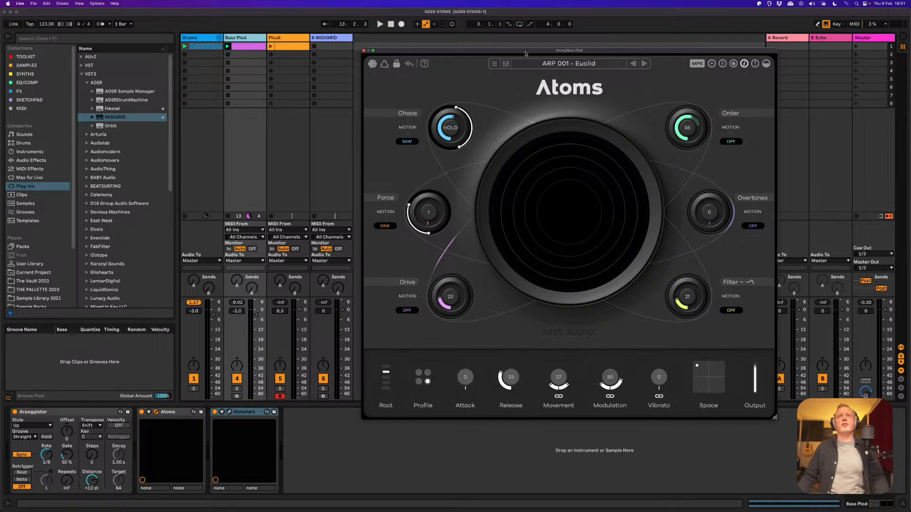
{"action": "left_click_drag", "start_coordinate": [525, 53], "coordinate": [521, 45]}
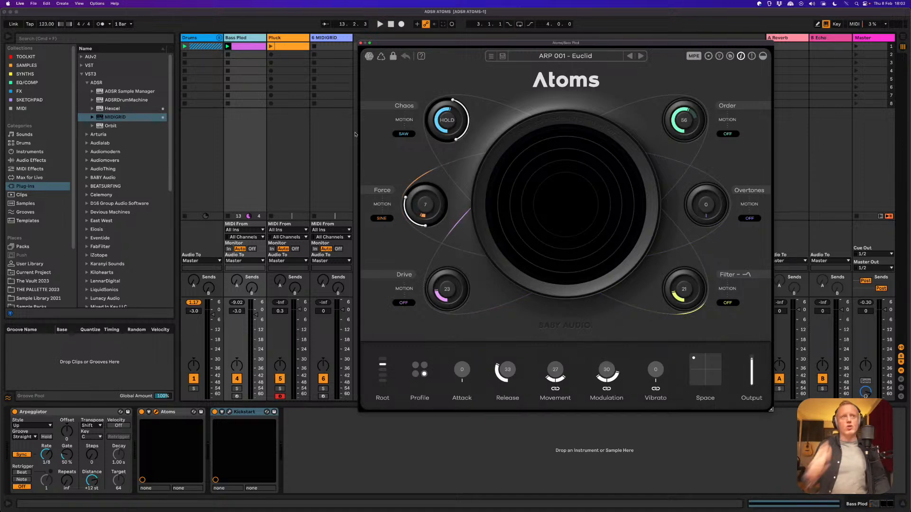
- Play the whole session, and solo the Bass Plod track to hear it on its own
{"action": "left_click", "coordinate": [331, 134]}
{"action": "key", "text": "space"}
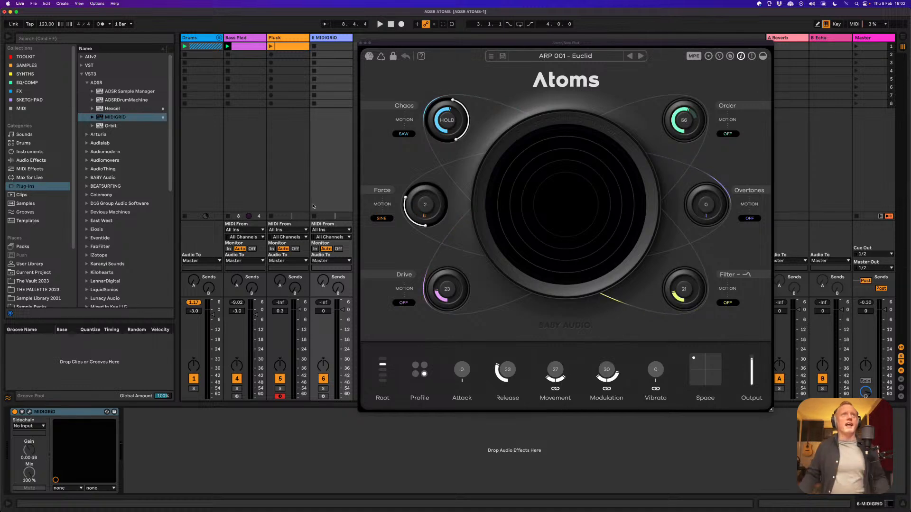
{"action": "left_click", "coordinate": [237, 389]}
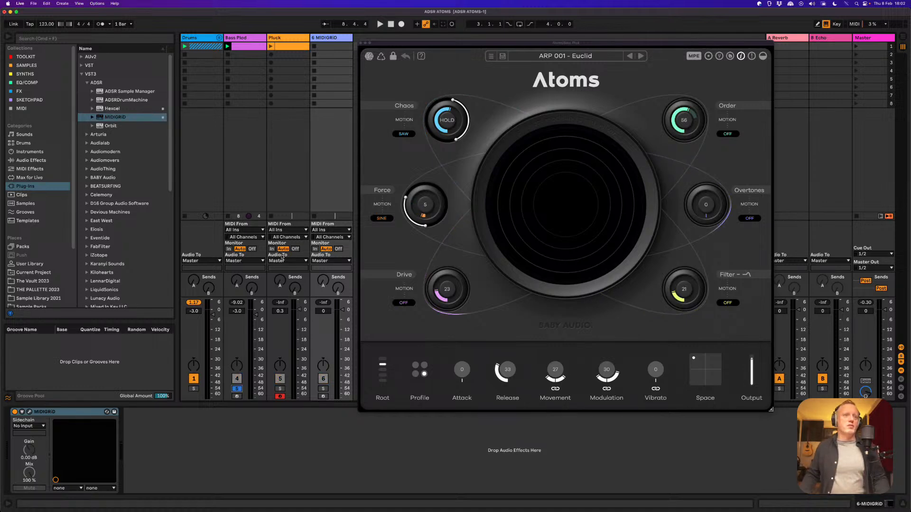
{"action": "left_click", "coordinate": [247, 185]}
{"action": "key", "text": "space"}
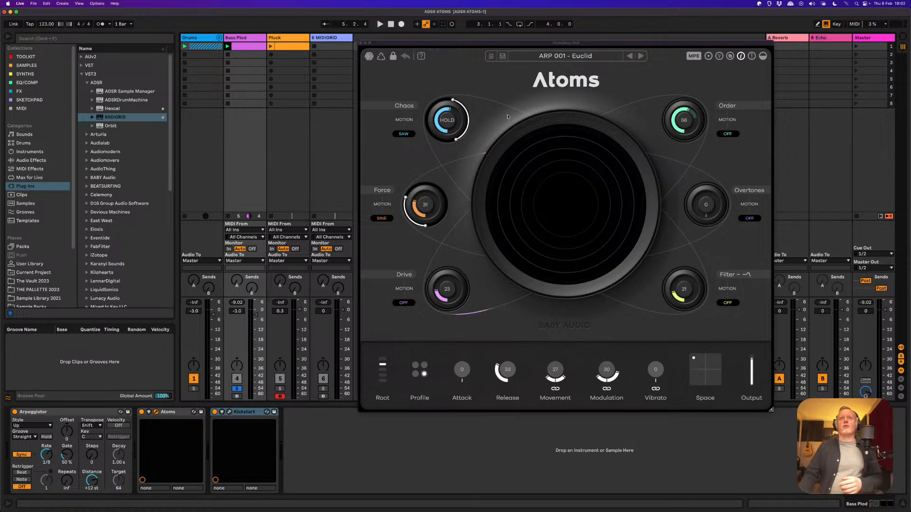
- Enlarge and reposition the Atoms window, and enable its parameter hints
{"action": "left_click_drag", "start_coordinate": [552, 42], "coordinate": [383, 34]}
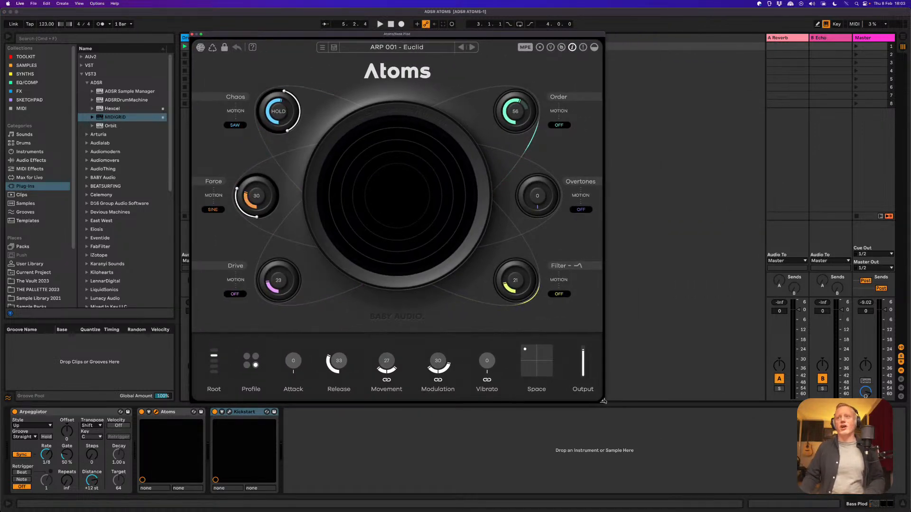
{"action": "left_click_drag", "start_coordinate": [602, 401], "coordinate": [700, 487]}
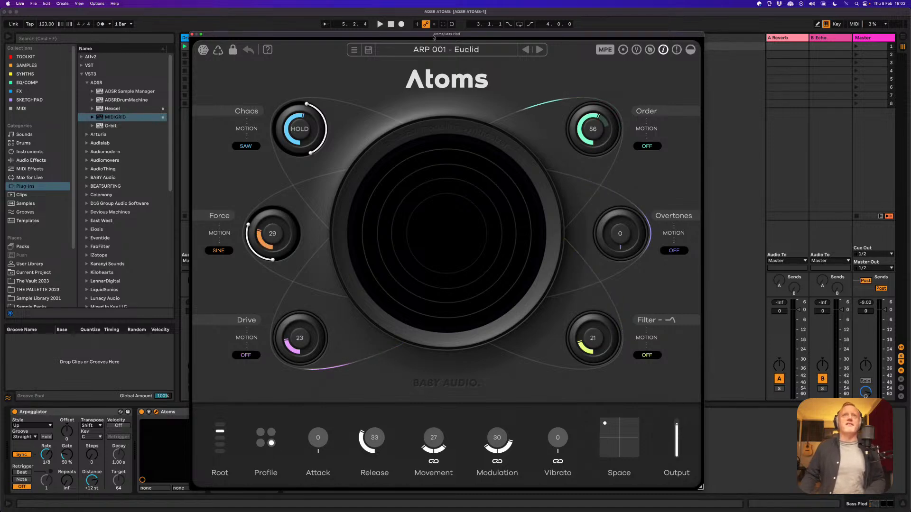
{"action": "left_click_drag", "start_coordinate": [433, 37], "coordinate": [498, 42]}
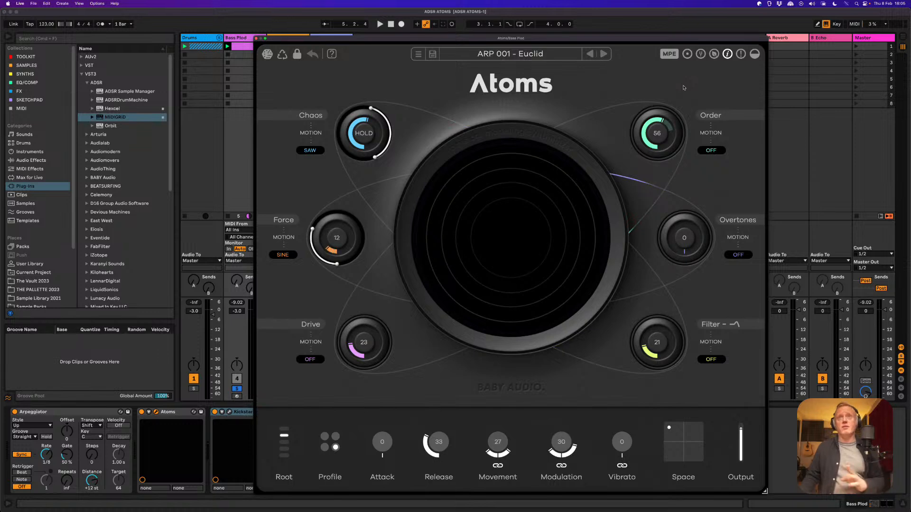
{"action": "left_click", "coordinate": [727, 55]}
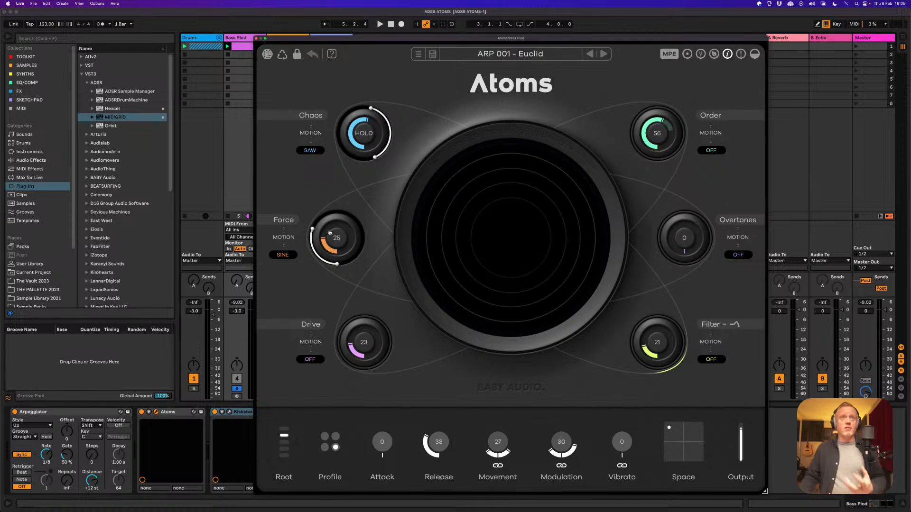
- Turn the Force control's motion from sine to off
{"action": "mouse_move", "coordinate": [340, 238]}
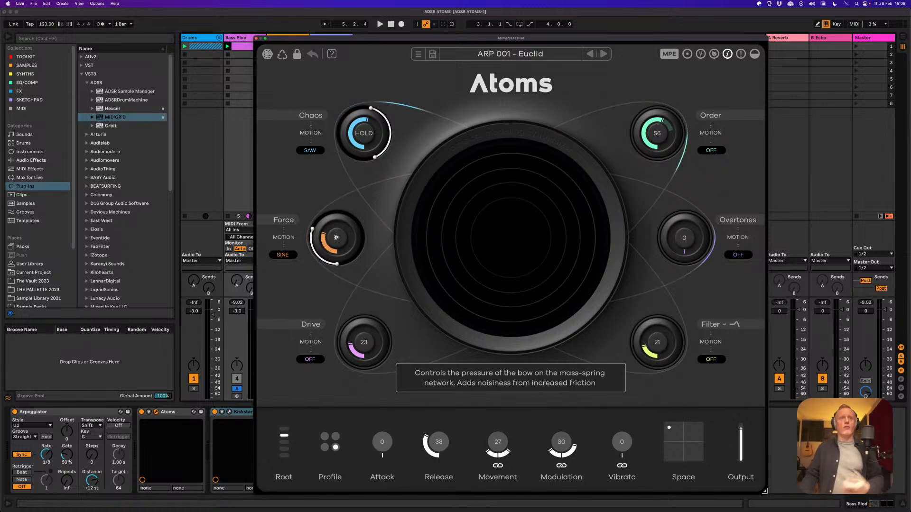
{"action": "left_click", "coordinate": [283, 255]}
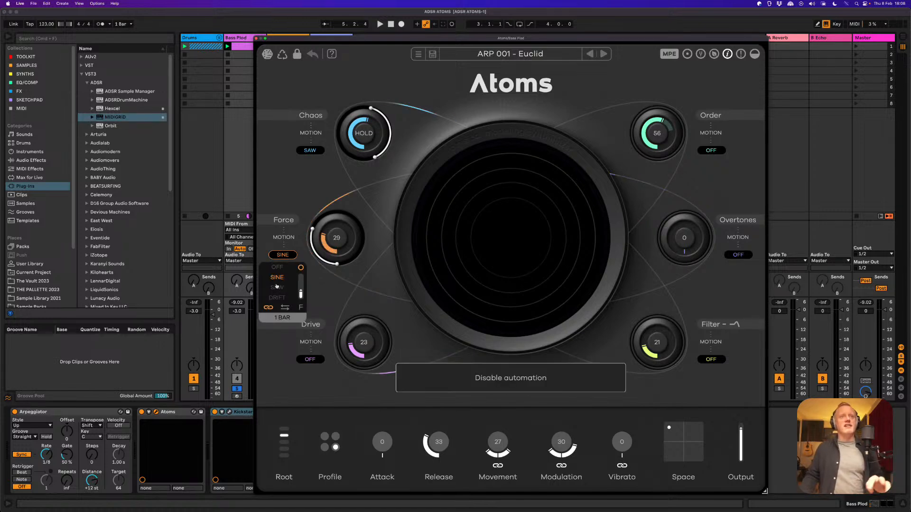
{"action": "left_click", "coordinate": [287, 269]}
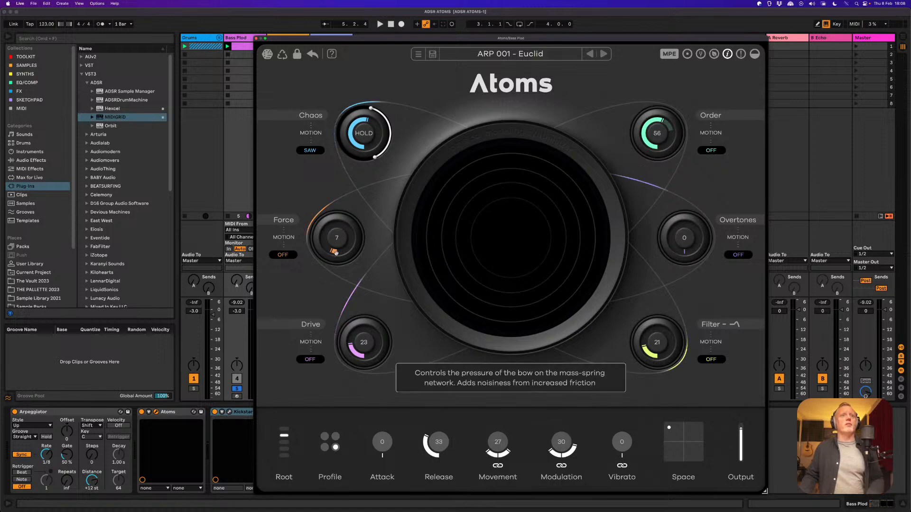
- Start playback, set Force to about 21 and raise the Filter to 100
{"action": "key", "text": "space"}
{"action": "mouse_move", "coordinate": [336, 241]}
{"action": "left_mouse_down"}
{"action": "mouse_move", "coordinate": [331, 220]}
{"action": "mouse_move", "coordinate": [332, 229]}
{"action": "left_mouse_up"}
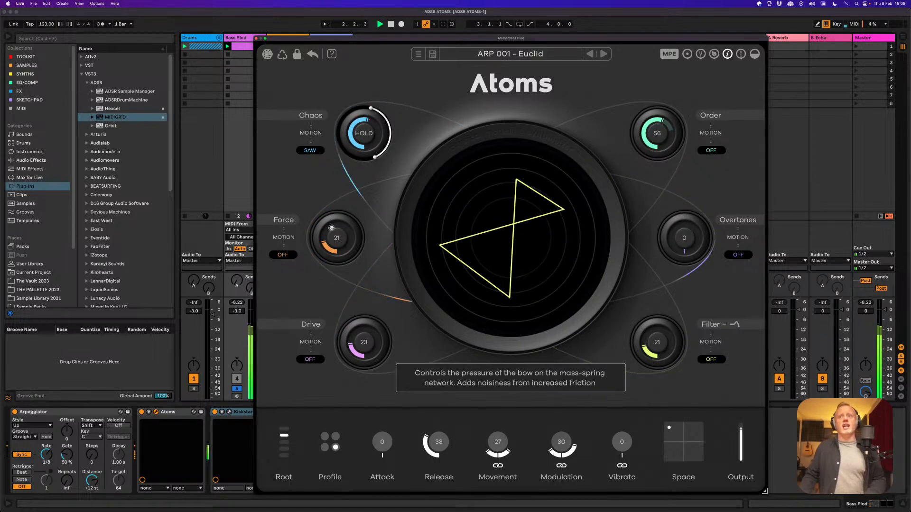
{"action": "left_click_drag", "start_coordinate": [663, 345], "coordinate": [658, 253]}
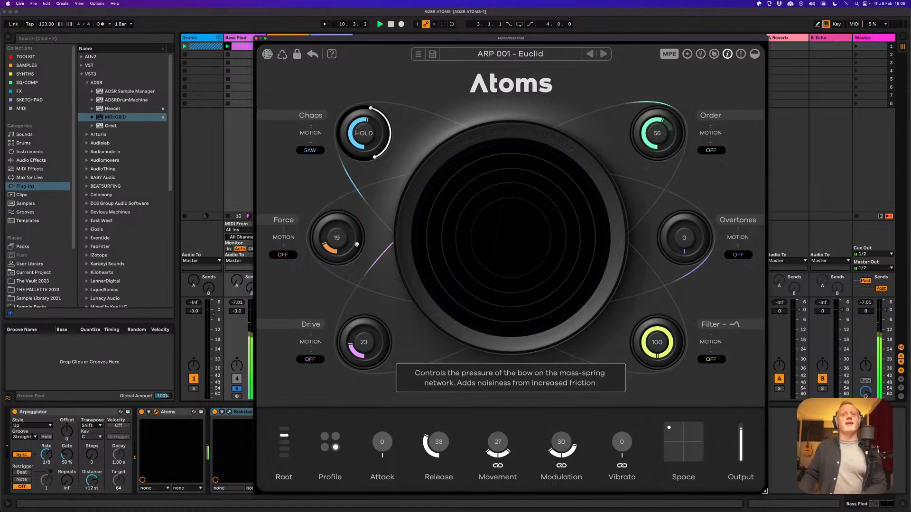
- Sweep Force up through 65 to 100 and down to 0 to compare the sound
{"action": "left_click_drag", "start_coordinate": [337, 240], "coordinate": [337, 195]}
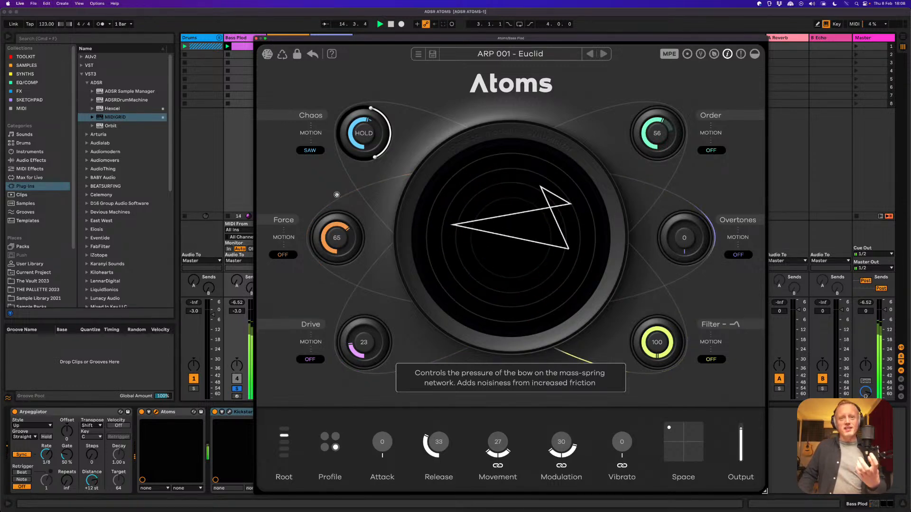
{"action": "left_click_drag", "start_coordinate": [337, 195], "coordinate": [339, 157]}
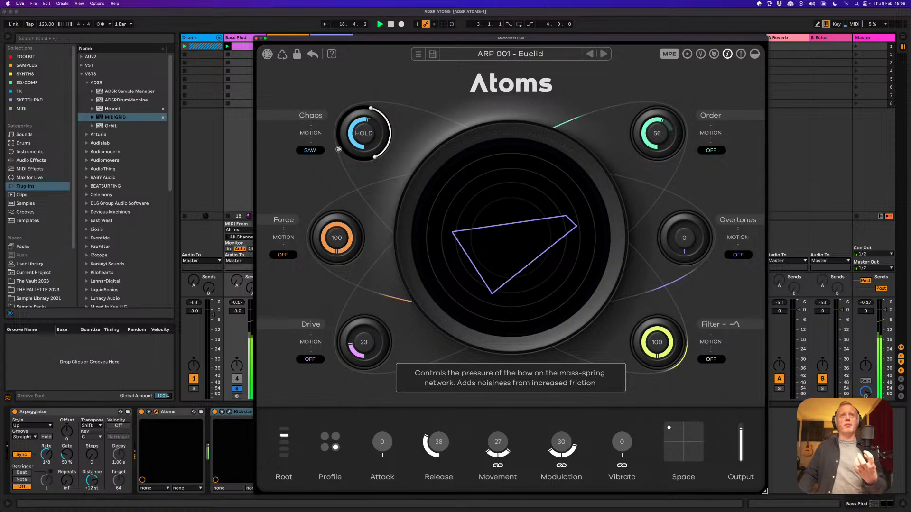
{"action": "left_click_drag", "start_coordinate": [338, 149], "coordinate": [321, 265]}
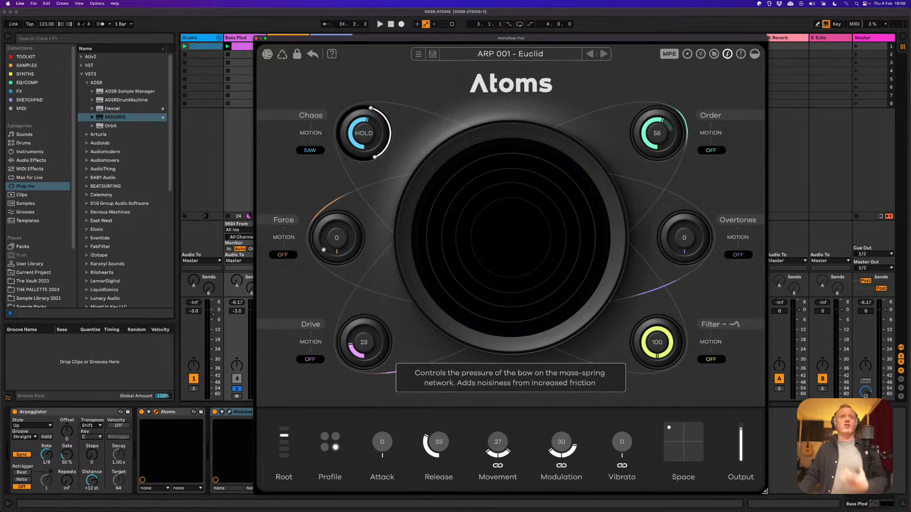
- Check the Force motion options, and switch the Chaos control's motion off
{"action": "left_click", "coordinate": [286, 256]}
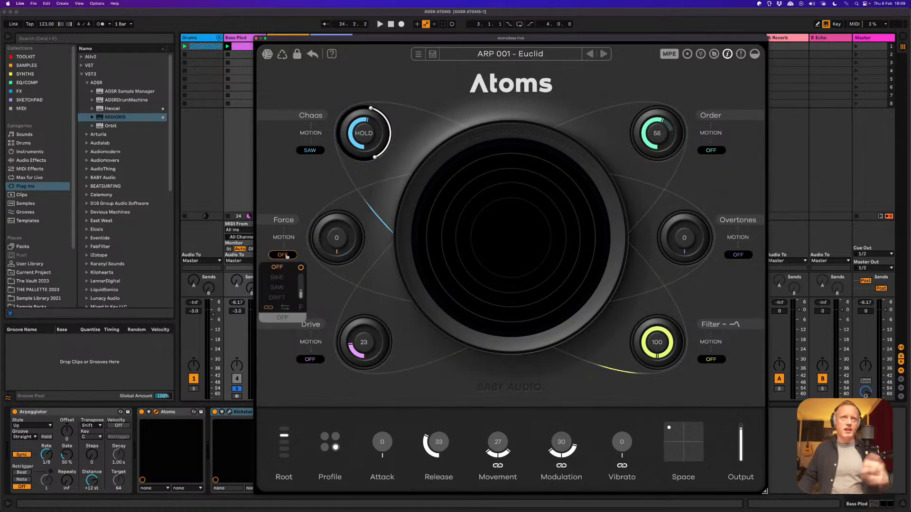
{"action": "left_click", "coordinate": [286, 256]}
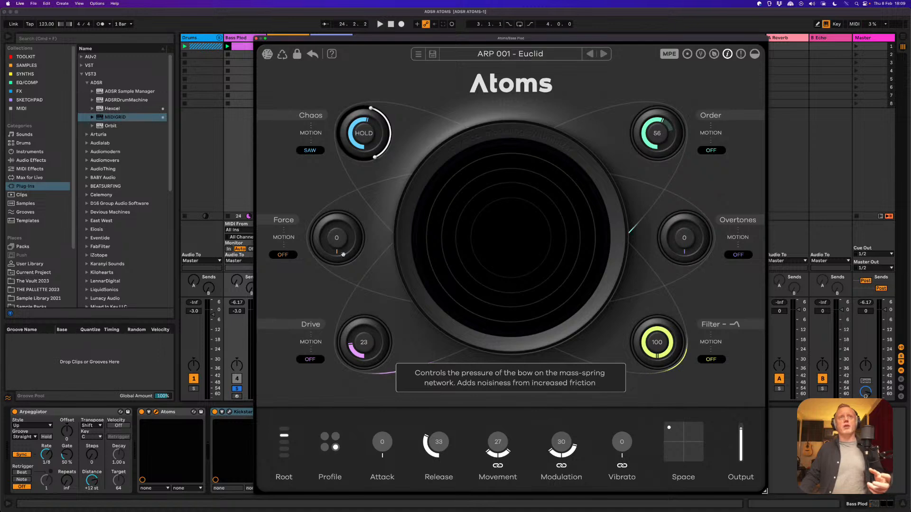
{"action": "left_click", "coordinate": [310, 151]}
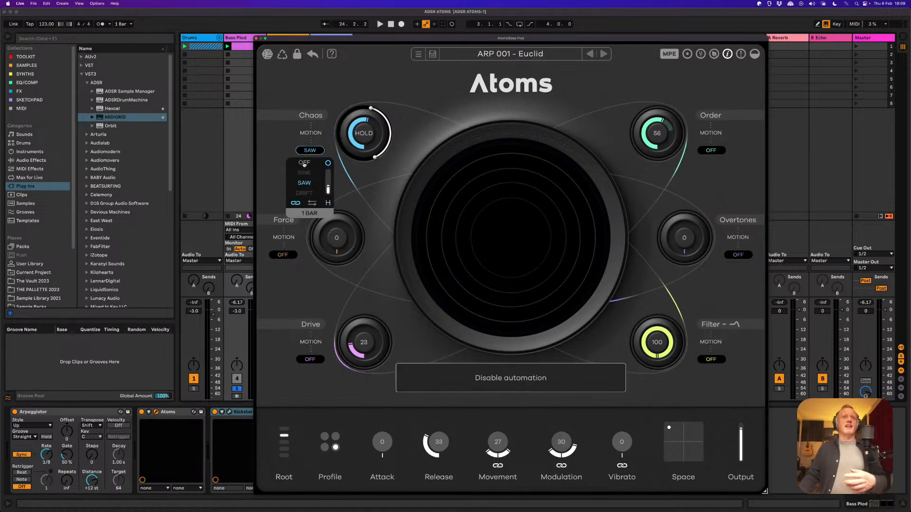
{"action": "left_click", "coordinate": [297, 163]}
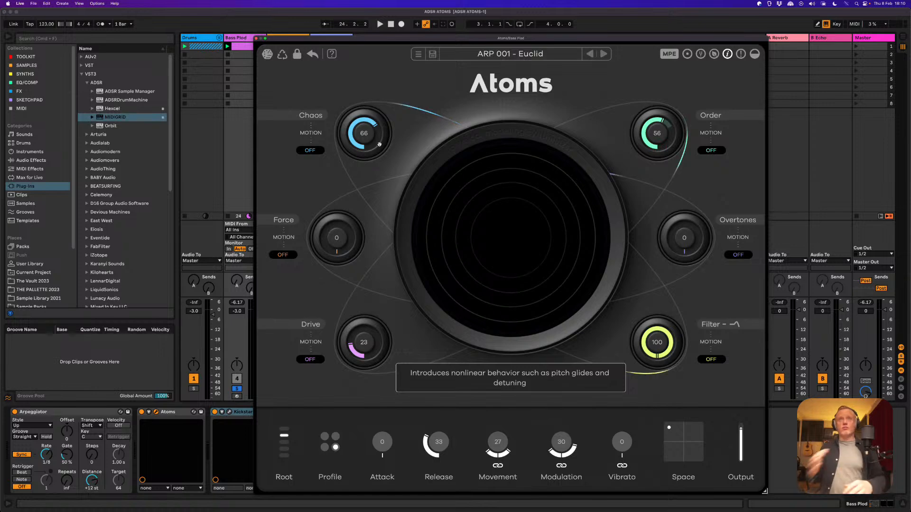
- During playback, push Chaos to 100 and settle it at 78, with Force at 41 and Drive at 14
{"action": "key", "text": "space"}
{"action": "left_click_drag", "start_coordinate": [361, 133], "coordinate": [359, 97]}
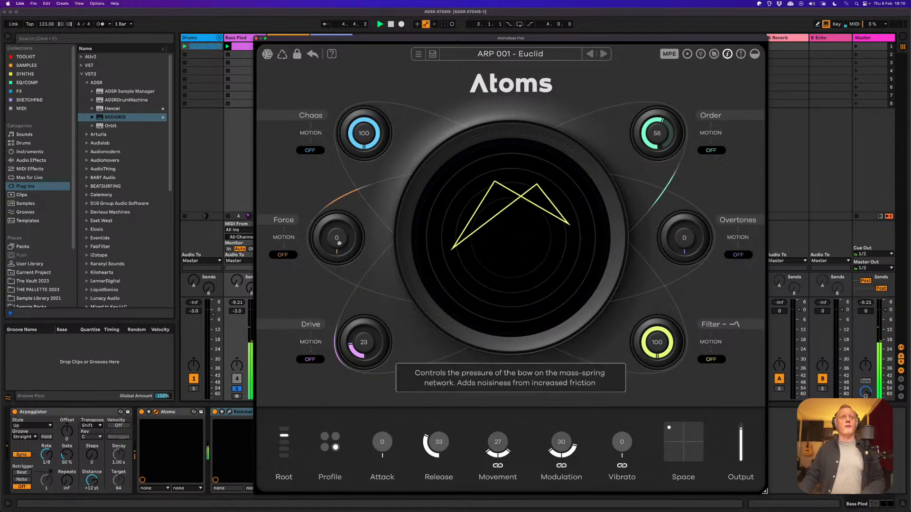
{"action": "left_click_drag", "start_coordinate": [338, 242], "coordinate": [339, 200]}
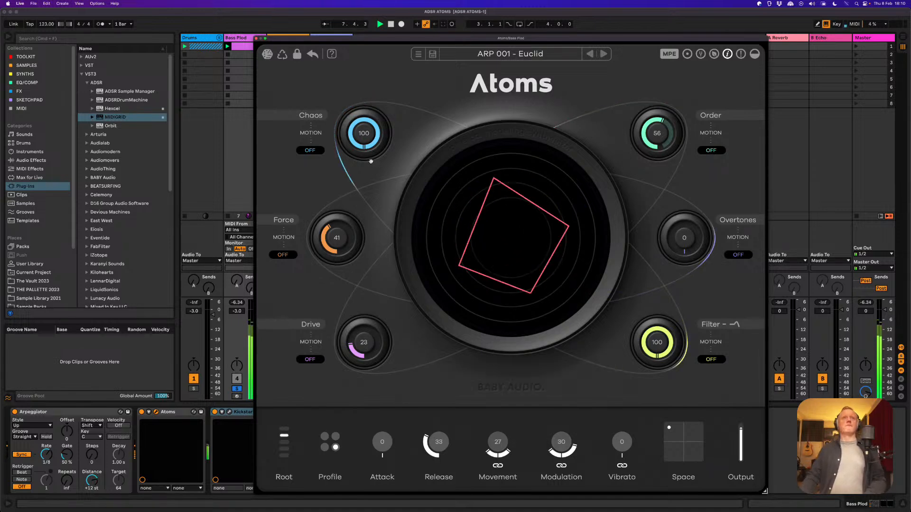
{"action": "left_click_drag", "start_coordinate": [366, 139], "coordinate": [366, 162]}
{"action": "mouse_move", "coordinate": [361, 347]}
{"action": "left_mouse_down"}
{"action": "mouse_move", "coordinate": [362, 282]}
{"action": "mouse_move", "coordinate": [364, 359]}
{"action": "left_mouse_up"}
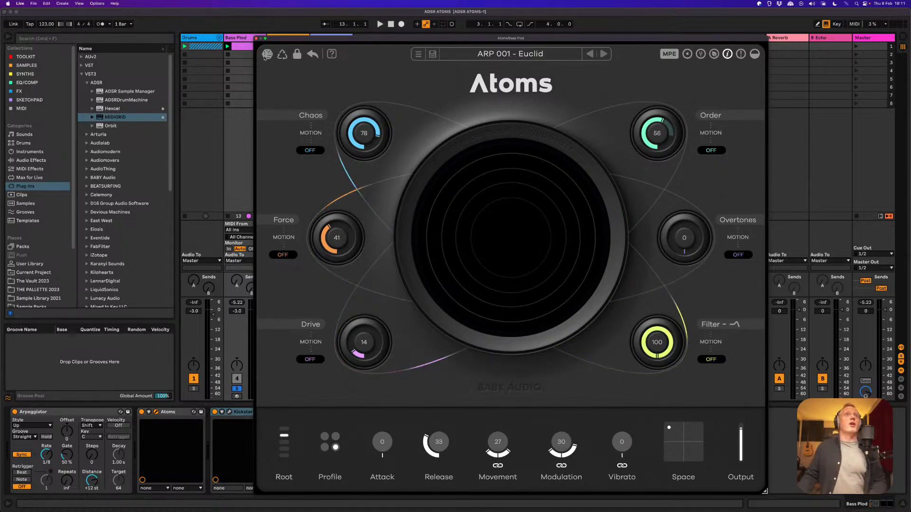
- Inspect the Bass Plod MIDI clip's notes and the Arpeggiator device in the track's device chain
{"action": "double_click", "coordinate": [237, 48]}
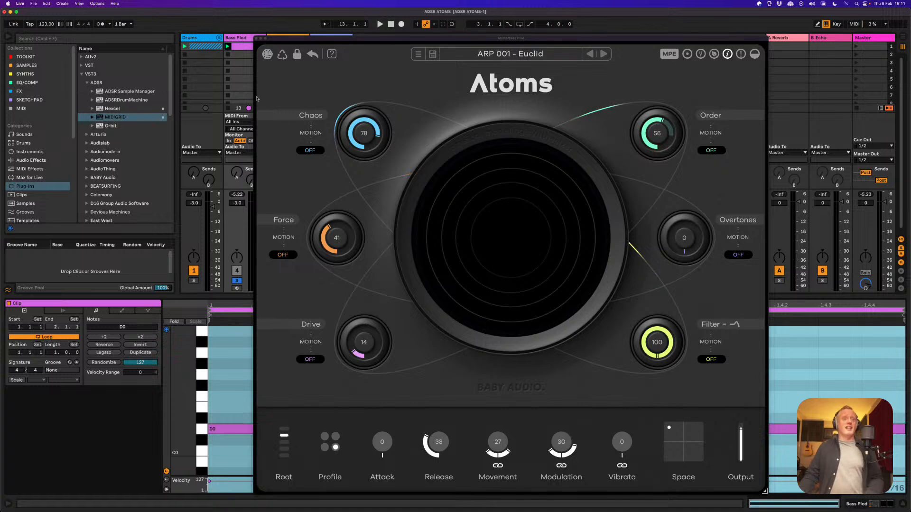
{"action": "left_click", "coordinate": [238, 42]}
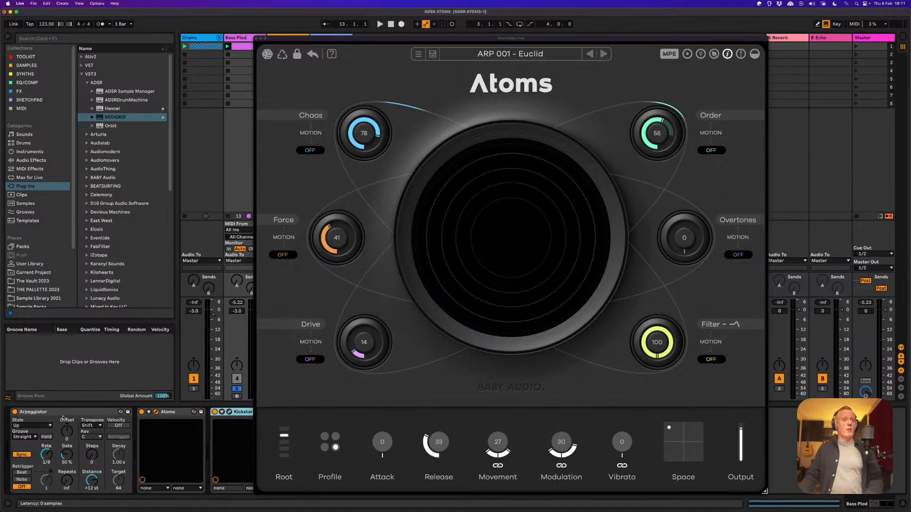
{"action": "left_click", "coordinate": [79, 413]}
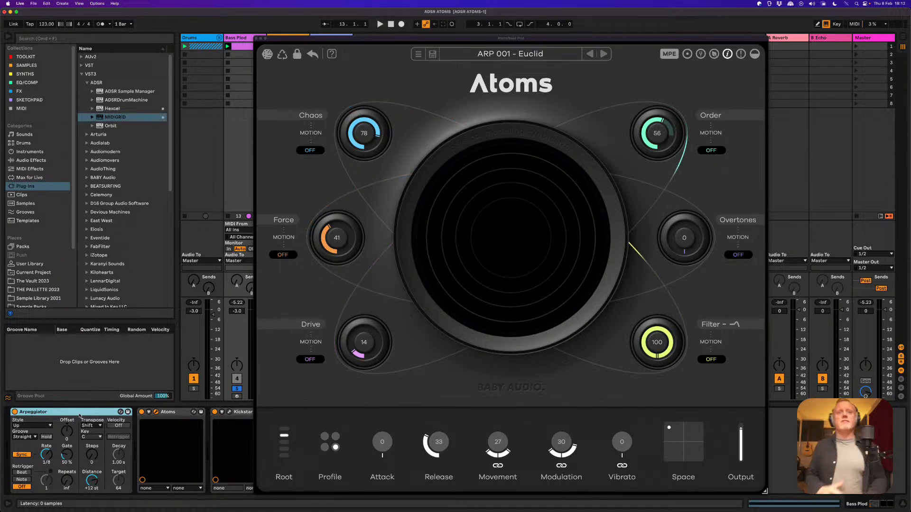
- Restart playback and raise Order to 100
{"action": "key", "text": "space"}
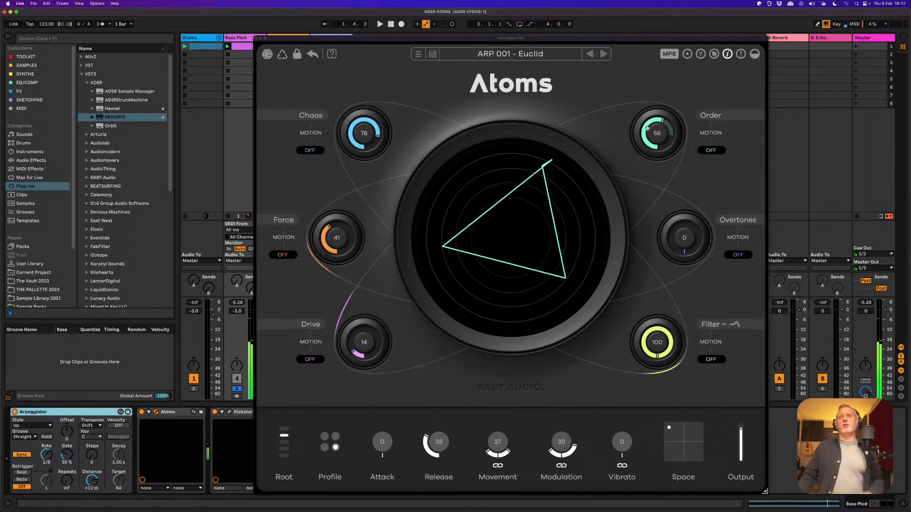
{"action": "key", "text": "space"}
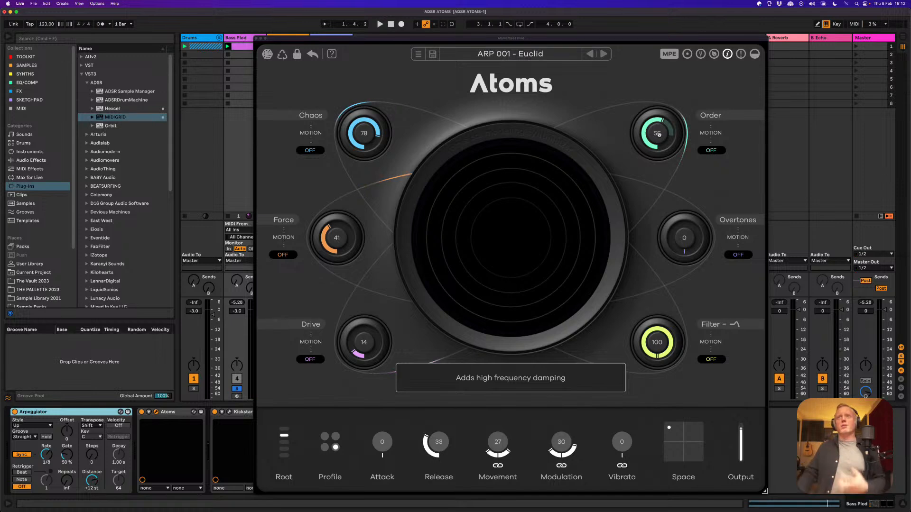
{"action": "key", "text": "space"}
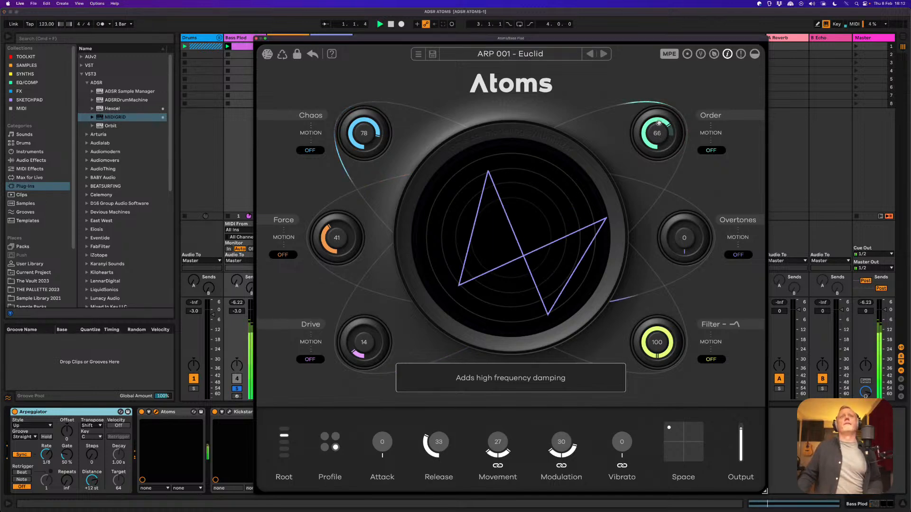
{"action": "left_click_drag", "start_coordinate": [659, 135], "coordinate": [654, 88]}
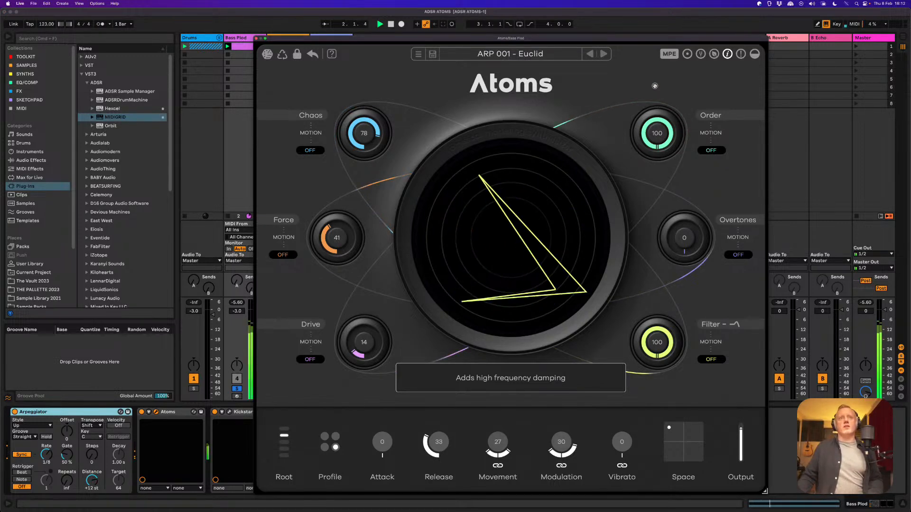
- Adjust Force to 46 and raise Drive to 26 while the clip plays
{"action": "left_click_drag", "start_coordinate": [342, 242], "coordinate": [345, 209]}
{"action": "left_click_drag", "start_coordinate": [344, 262], "coordinate": [349, 292]}
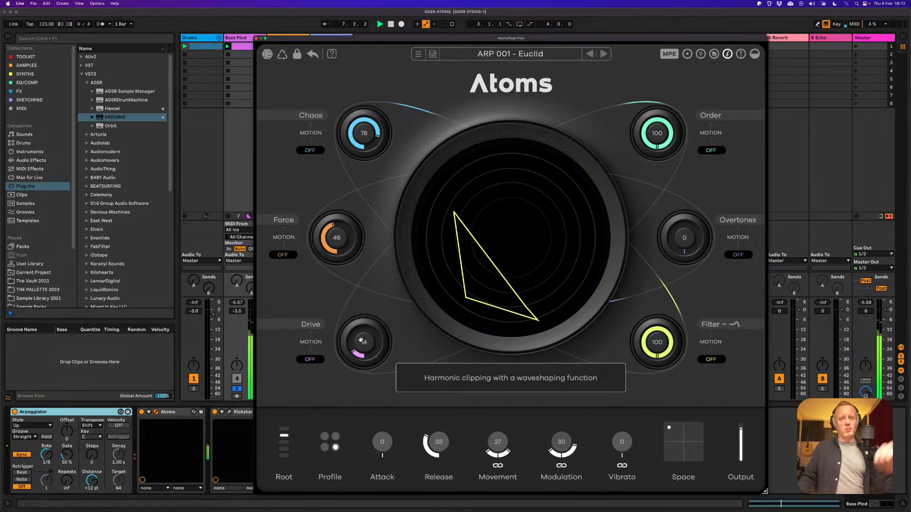
{"action": "left_click_drag", "start_coordinate": [361, 340], "coordinate": [365, 319]}
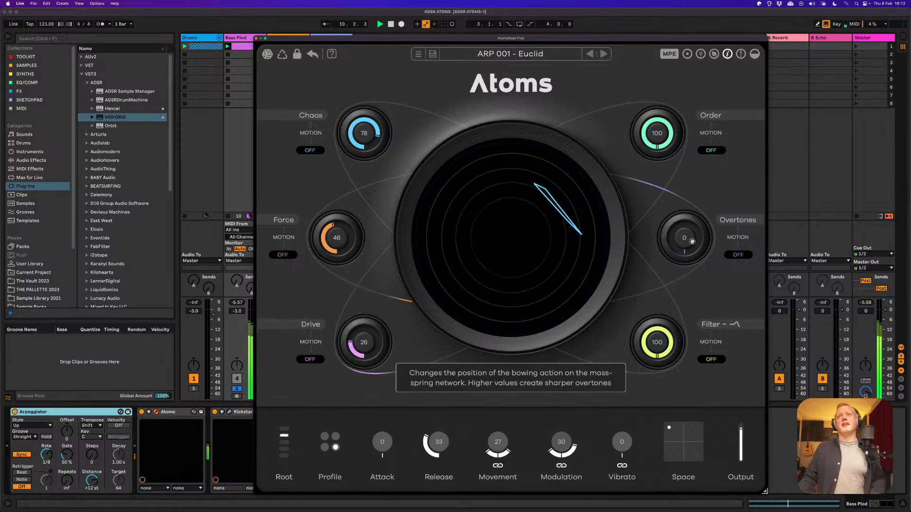
- While the clip plays, raise Overtones to 91 and Drive to 83, and lower Chaos to 0
{"action": "left_click_drag", "start_coordinate": [691, 241], "coordinate": [665, 146]}
{"action": "left_click_drag", "start_coordinate": [364, 337], "coordinate": [371, 291]}
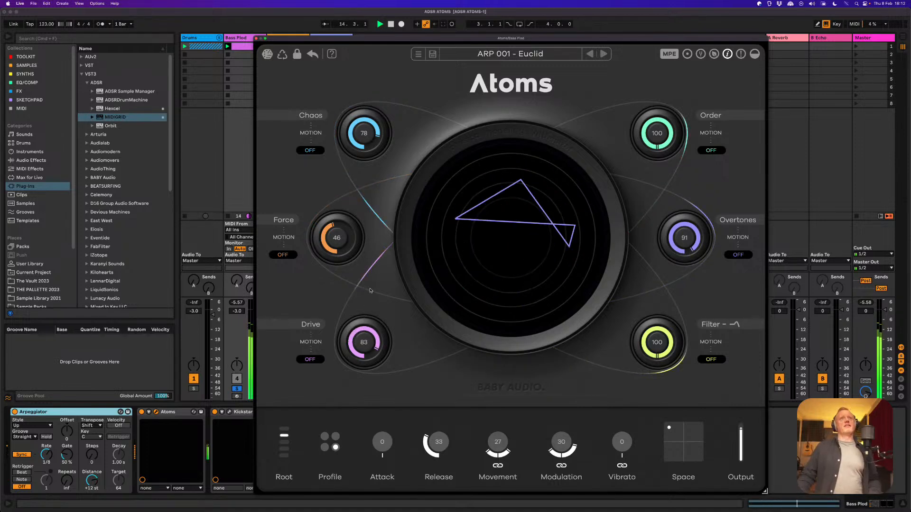
{"action": "left_click_drag", "start_coordinate": [364, 134], "coordinate": [360, 215]}
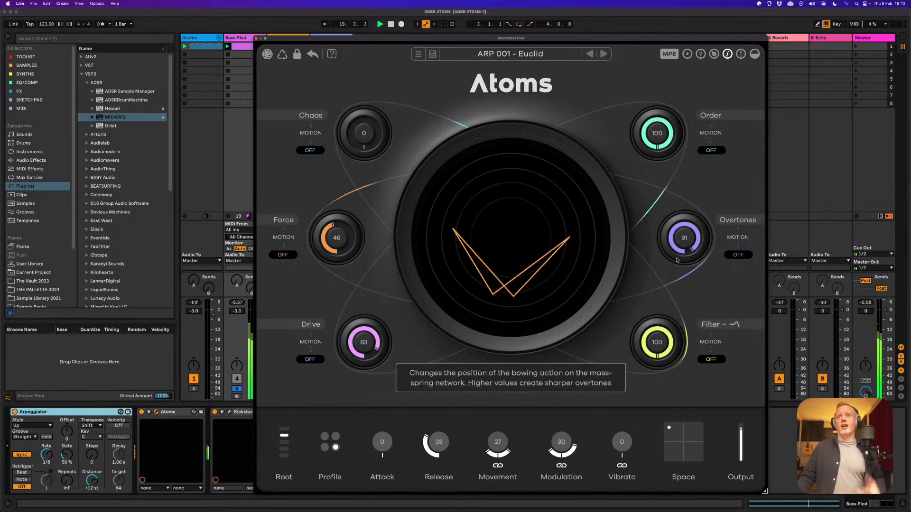
- Sweep the Filter down to 27, enable its increased resonance, and bring it back up to 100
{"action": "left_click_drag", "start_coordinate": [658, 349], "coordinate": [641, 416]}
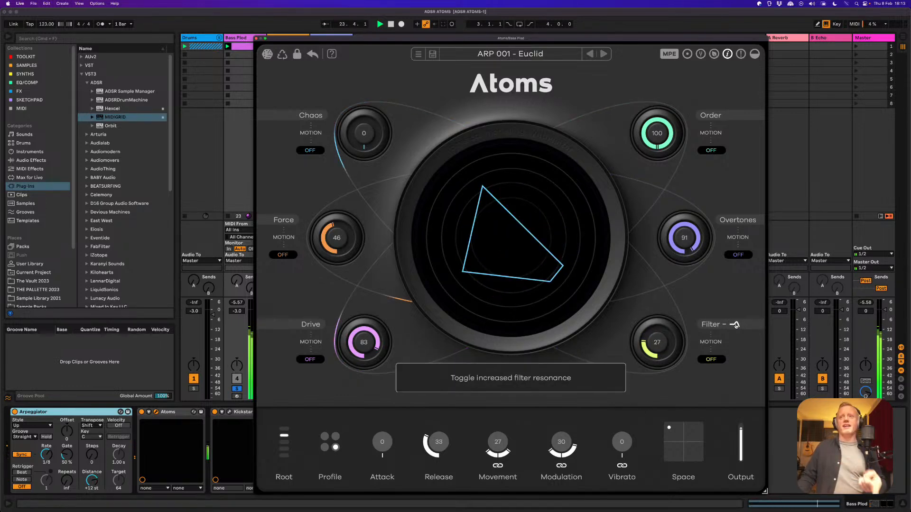
{"action": "left_click_drag", "start_coordinate": [653, 342], "coordinate": [617, 205]}
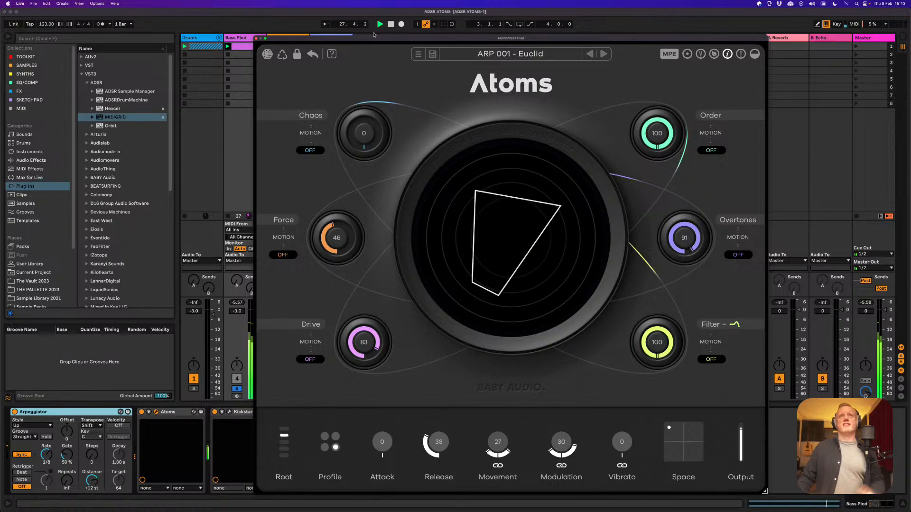
- Unfold the Drums group and solo the Kick pad and the Prog Rack 001 track to hear them with the bass
{"action": "left_click_drag", "start_coordinate": [373, 34], "coordinate": [445, 26]}
{"action": "left_click", "coordinate": [206, 40]}
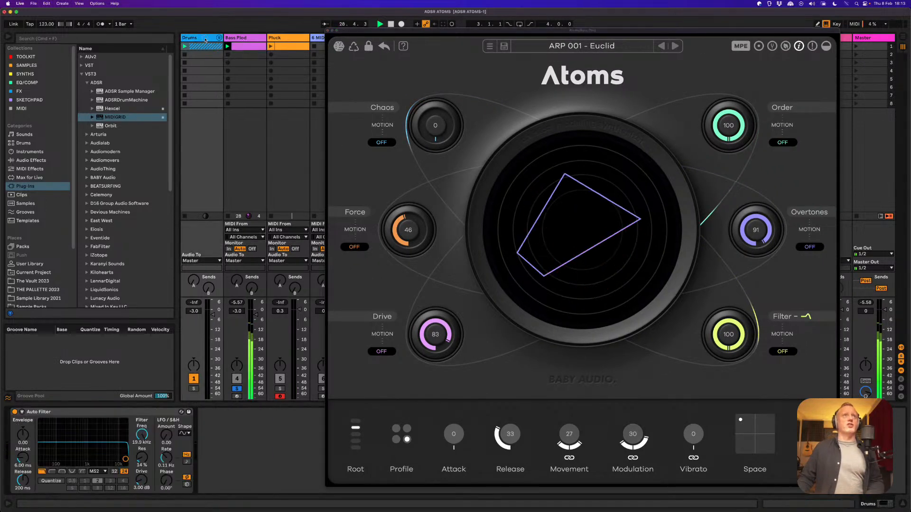
{"action": "left_click", "coordinate": [218, 38]}
{"action": "left_click", "coordinate": [232, 88]}
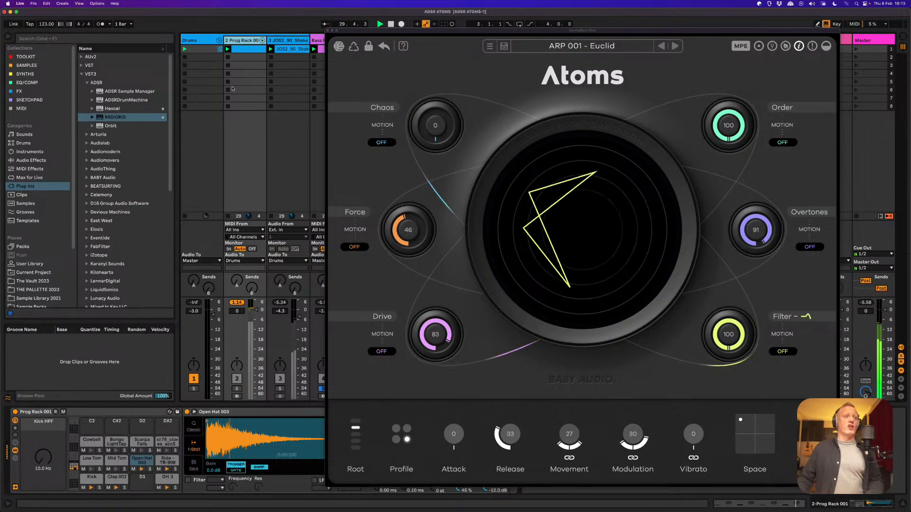
{"action": "left_click", "coordinate": [100, 488]}
{"action": "left_click", "coordinate": [237, 389]}
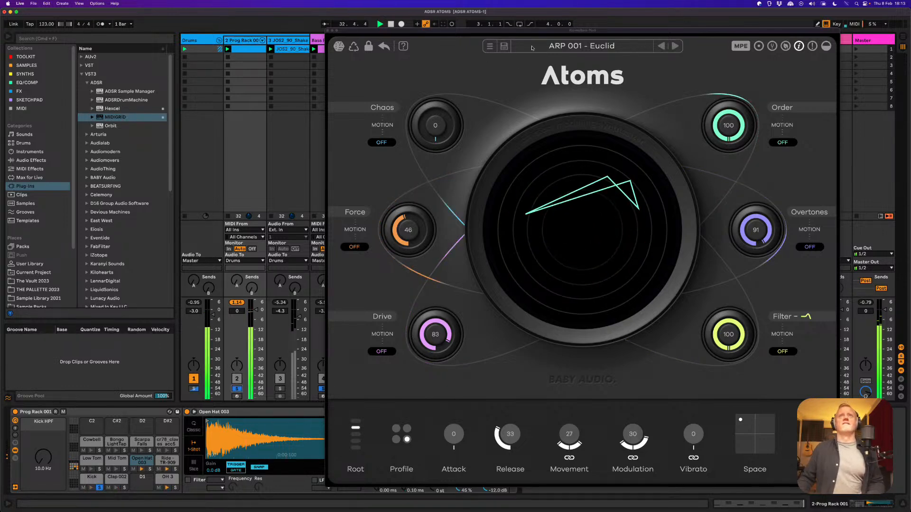
{"action": "left_click_drag", "start_coordinate": [532, 30], "coordinate": [448, 27]}
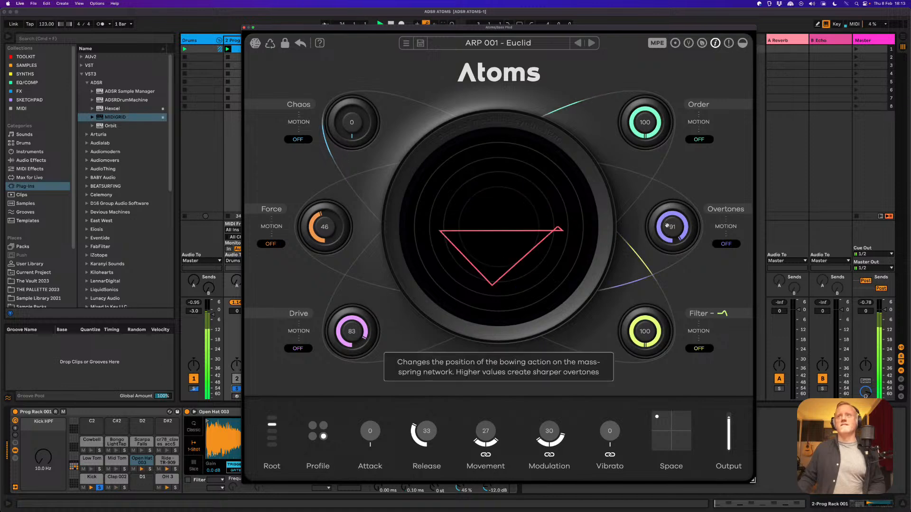
- Lower Overtones to 7, Drive to 39 and Force to 28 against the kick
{"action": "left_click_drag", "start_coordinate": [667, 225], "coordinate": [664, 332]}
{"action": "left_click_drag", "start_coordinate": [351, 332], "coordinate": [346, 380]}
{"action": "left_click_drag", "start_coordinate": [324, 223], "coordinate": [323, 242]}
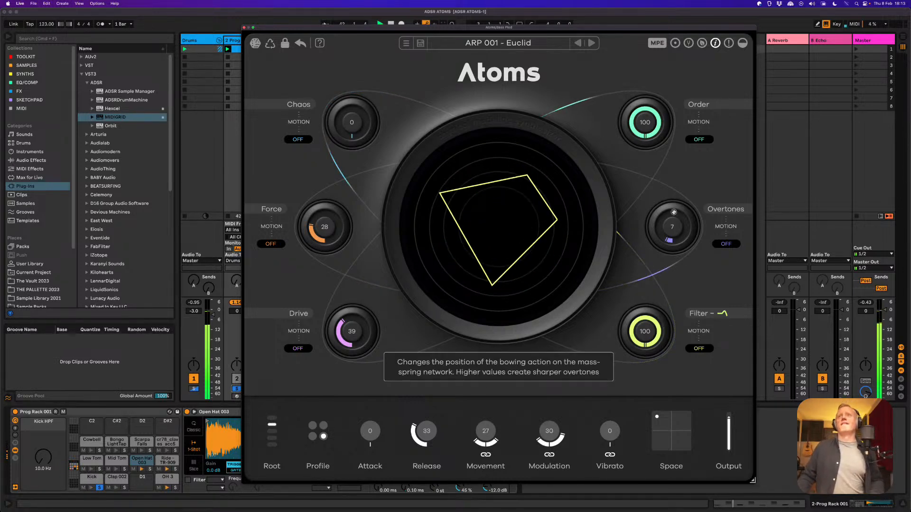
- Raise Overtones to 70, ease Drive to 35 and close the Filter to 18
{"action": "left_click_drag", "start_coordinate": [626, 242], "coordinate": [666, 154]}
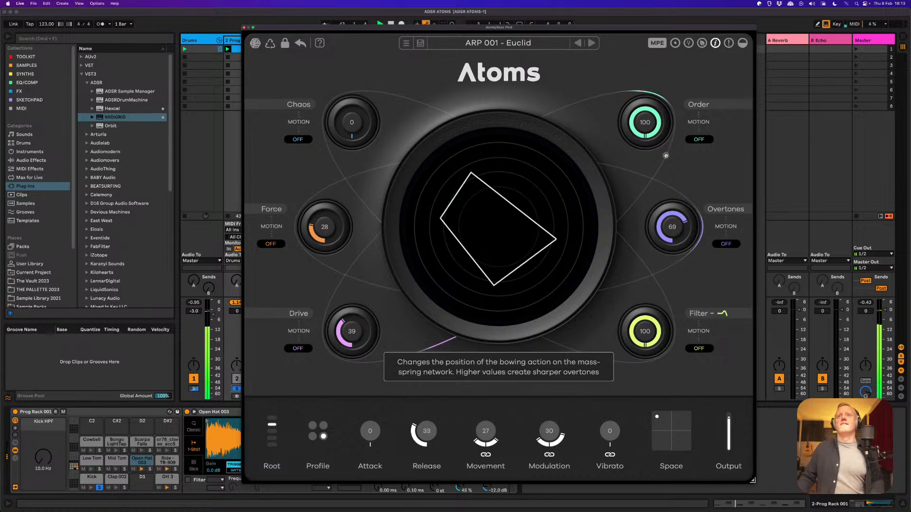
{"action": "mouse_move", "coordinate": [352, 331]}
{"action": "left_mouse_down"}
{"action": "mouse_move", "coordinate": [351, 308]}
{"action": "mouse_move", "coordinate": [351, 337]}
{"action": "left_mouse_up"}
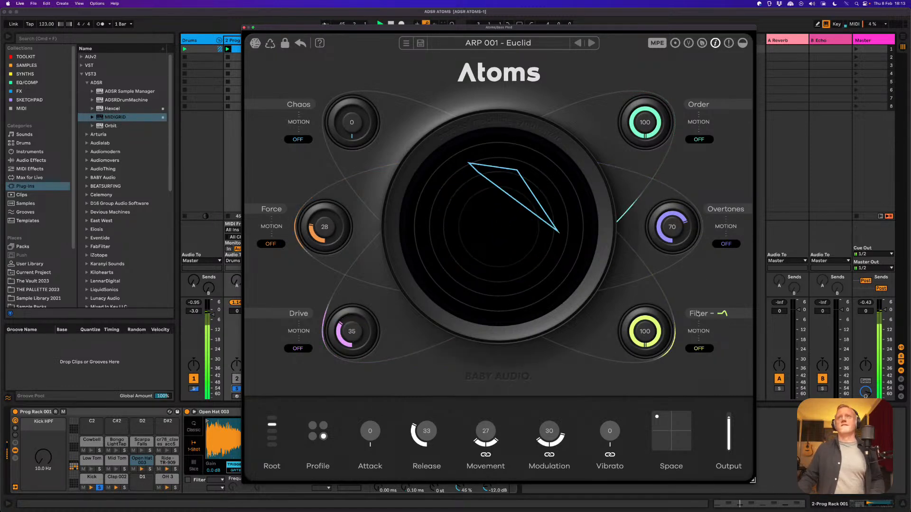
{"action": "left_click_drag", "start_coordinate": [646, 353], "coordinate": [628, 420]}
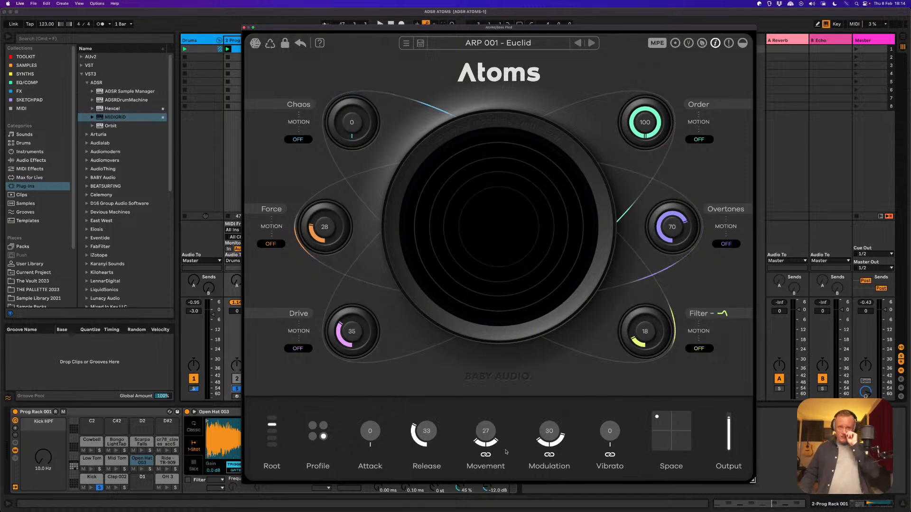
- Clear the solos on the kick and drums, and deactivate the Drums group track
{"action": "left_click", "coordinate": [194, 390]}
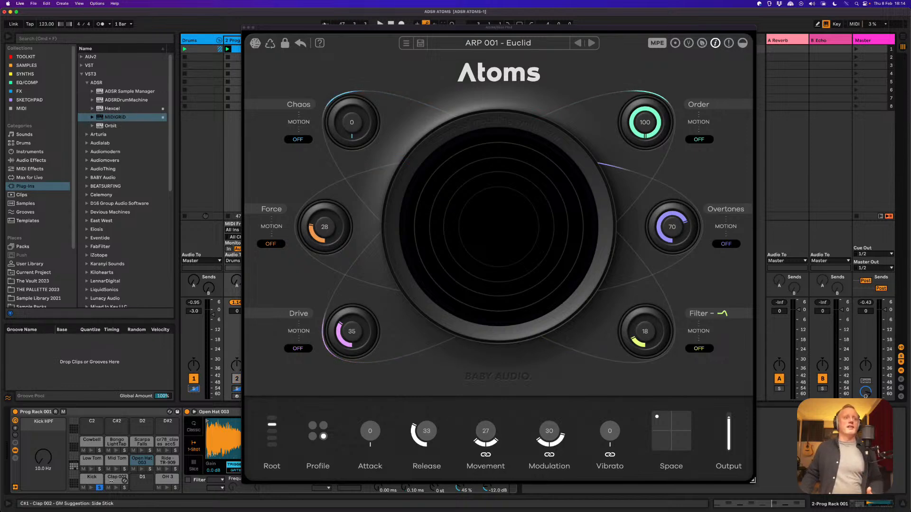
{"action": "left_click", "coordinate": [194, 389]}
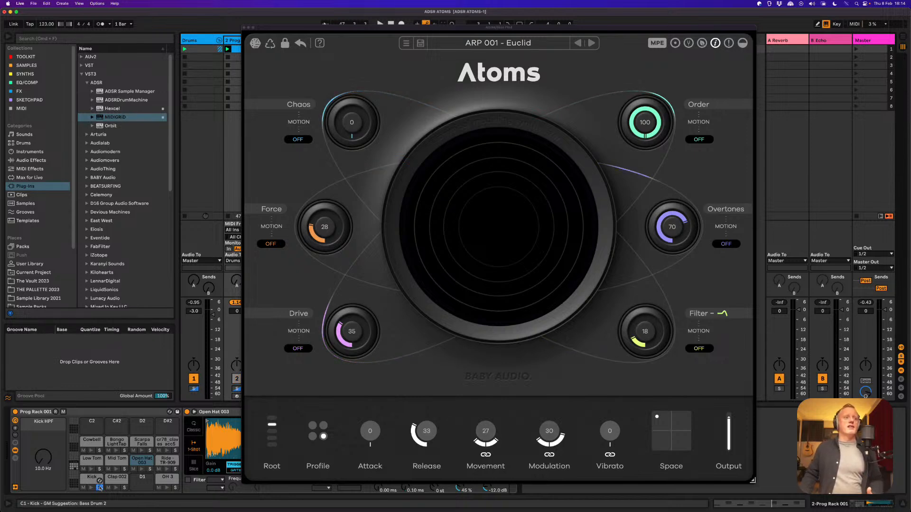
{"action": "left_click", "coordinate": [193, 379]}
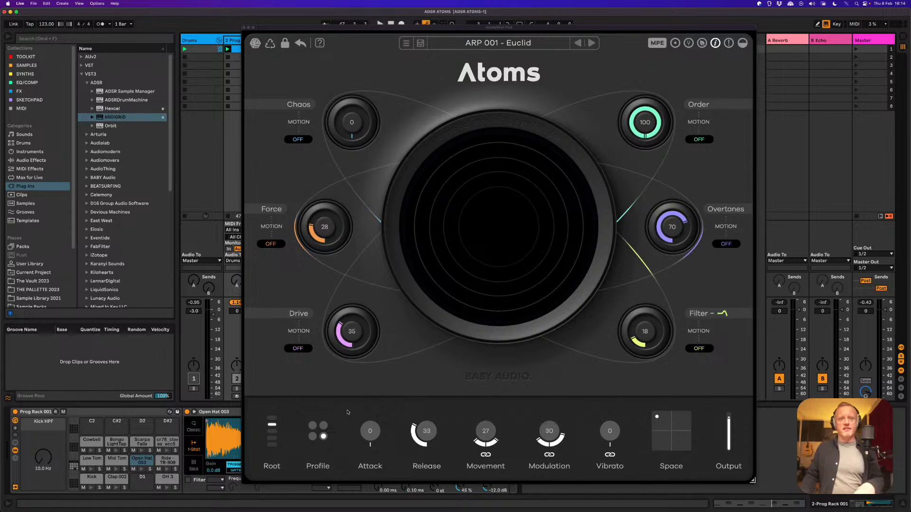
- Fold the Drums group, show the Bass Plod track's devices and set the Arpeggiator's Gate to 70%
{"action": "mouse_move", "coordinate": [378, 430]}
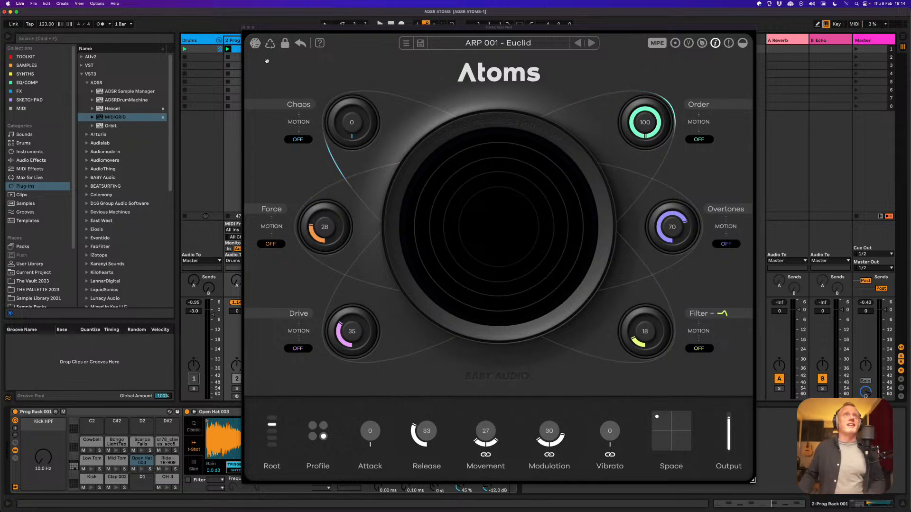
{"action": "left_click", "coordinate": [217, 42]}
{"action": "left_click", "coordinate": [233, 38]}
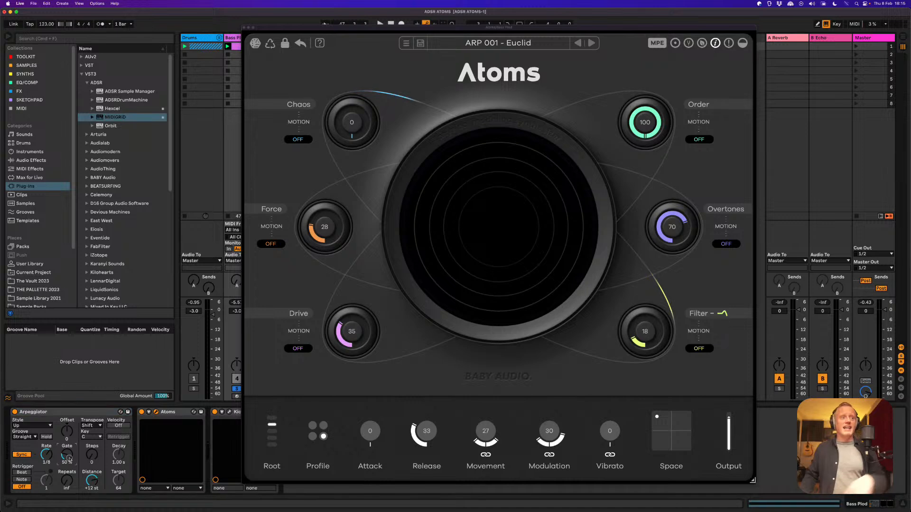
{"action": "left_click_drag", "start_coordinate": [69, 460], "coordinate": [72, 454]}
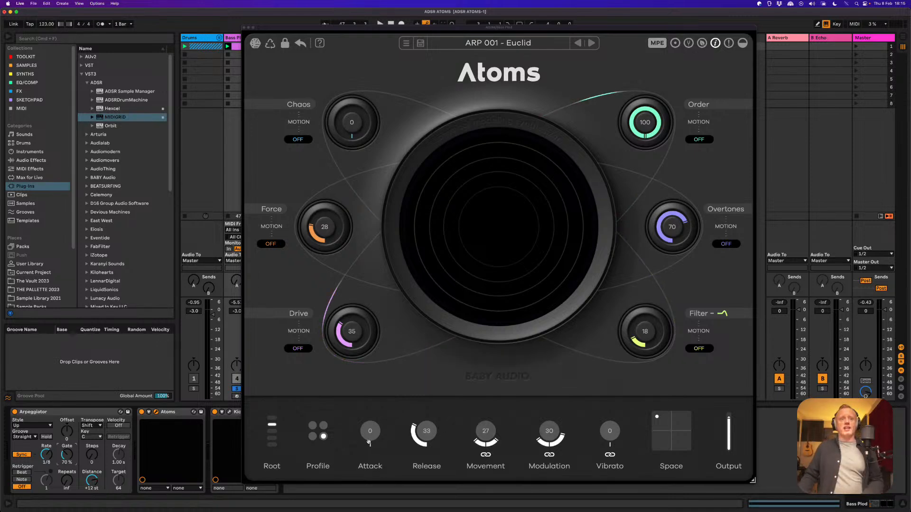
- Start playback, open the Filter to 93 and reduce Order to 53
{"action": "mouse_move", "coordinate": [415, 434]}
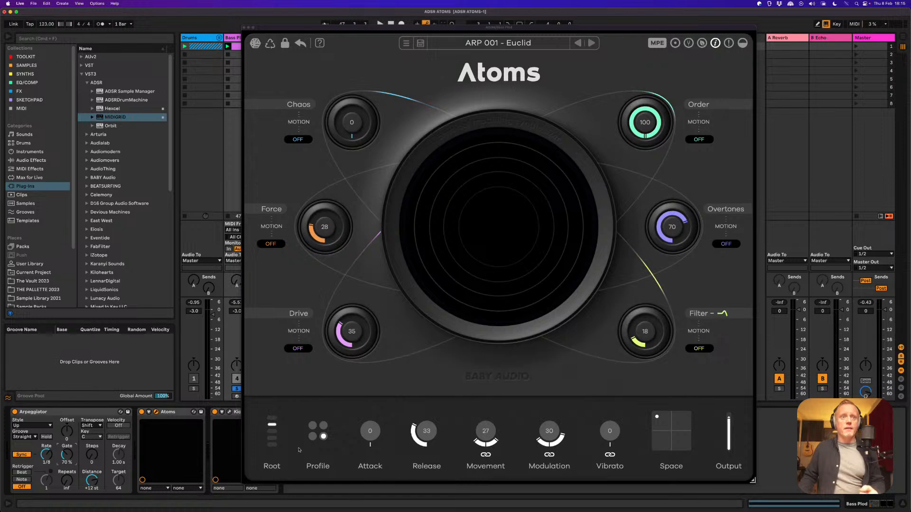
{"action": "mouse_move", "coordinate": [315, 436]}
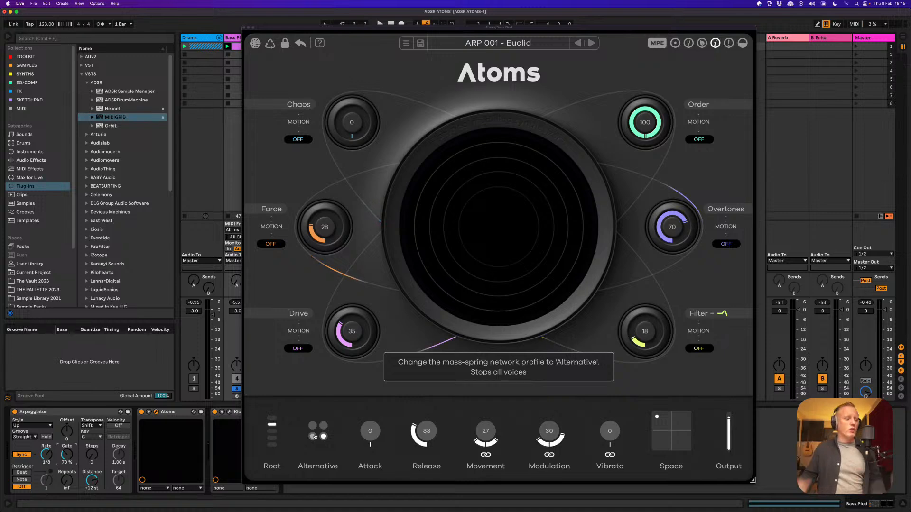
{"action": "key", "text": "space"}
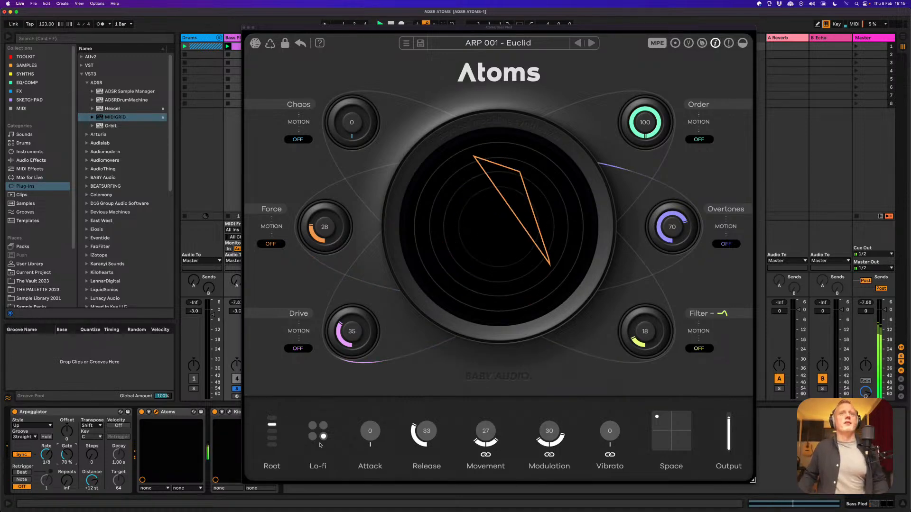
{"action": "left_click_drag", "start_coordinate": [639, 333], "coordinate": [637, 253]}
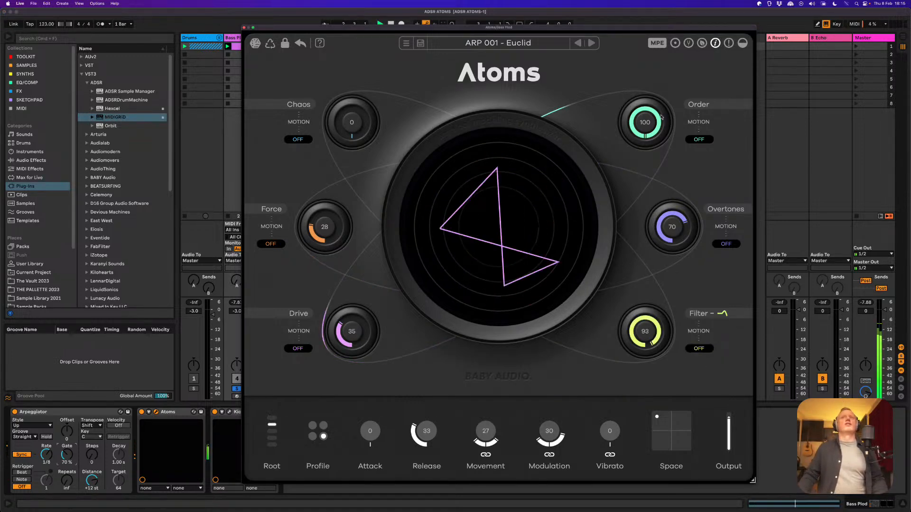
{"action": "left_click_drag", "start_coordinate": [643, 122], "coordinate": [643, 172]}
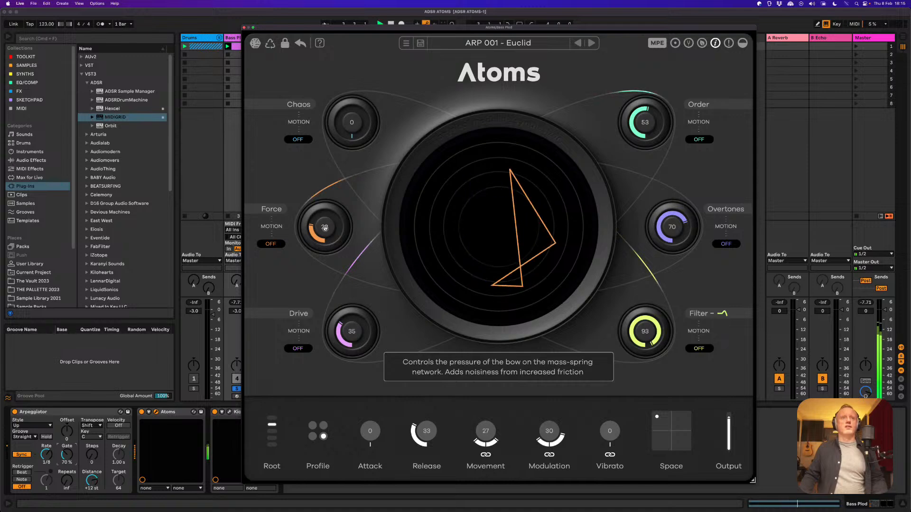
- Set Force to 24, Drive to 30 and Overtones to 25, with the Filter at 100 and its increased resonance off
{"action": "left_click_drag", "start_coordinate": [324, 228], "coordinate": [324, 233]}
{"action": "left_click_drag", "start_coordinate": [350, 336], "coordinate": [349, 342]}
{"action": "left_click_drag", "start_coordinate": [671, 228], "coordinate": [675, 270]}
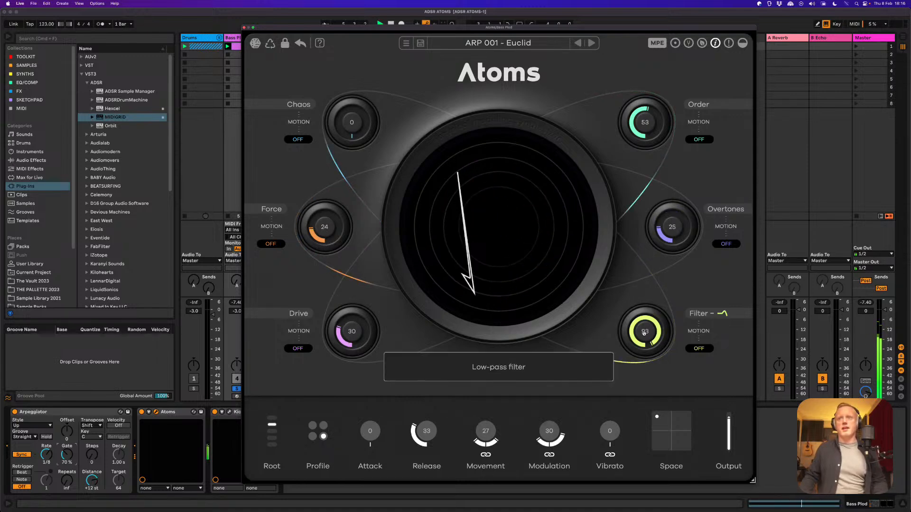
{"action": "left_click_drag", "start_coordinate": [644, 331], "coordinate": [632, 295]}
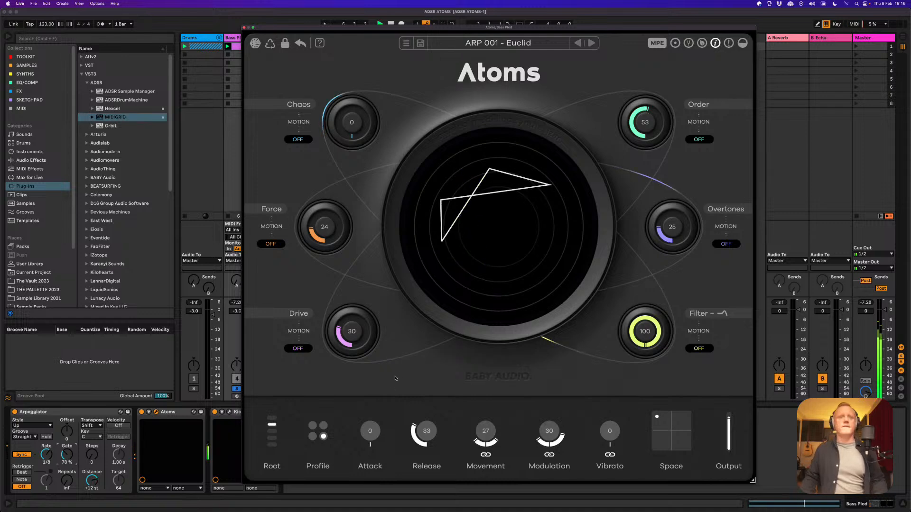
- Audition other mass-spring network profiles, including Alternative, and return to Lo-fi
{"action": "left_click", "coordinate": [312, 426]}
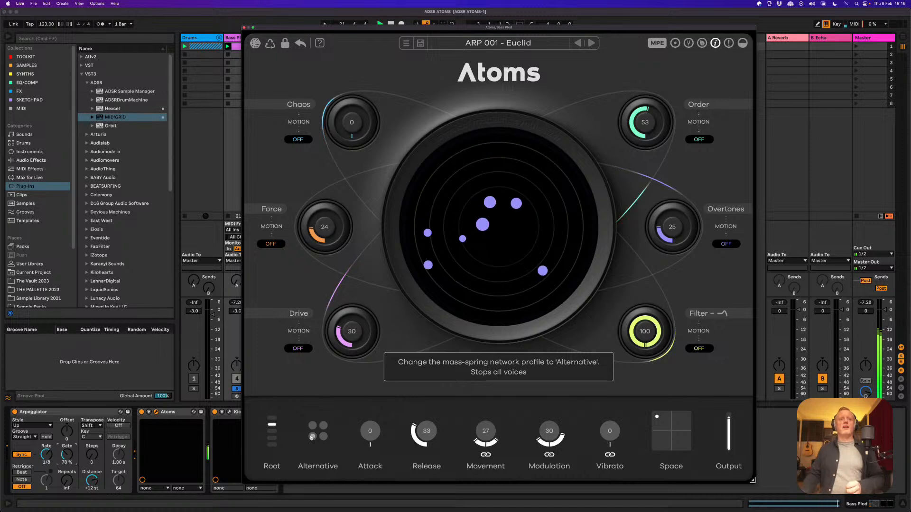
{"action": "left_click", "coordinate": [323, 436]}
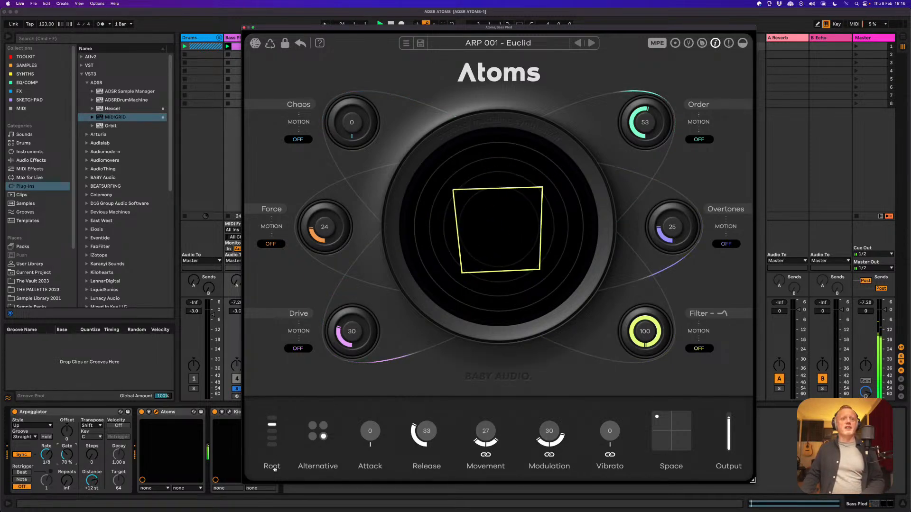
- Audition the Root octave transpositions from +24 down to -24 and return it to +12
{"action": "left_click", "coordinate": [272, 418]}
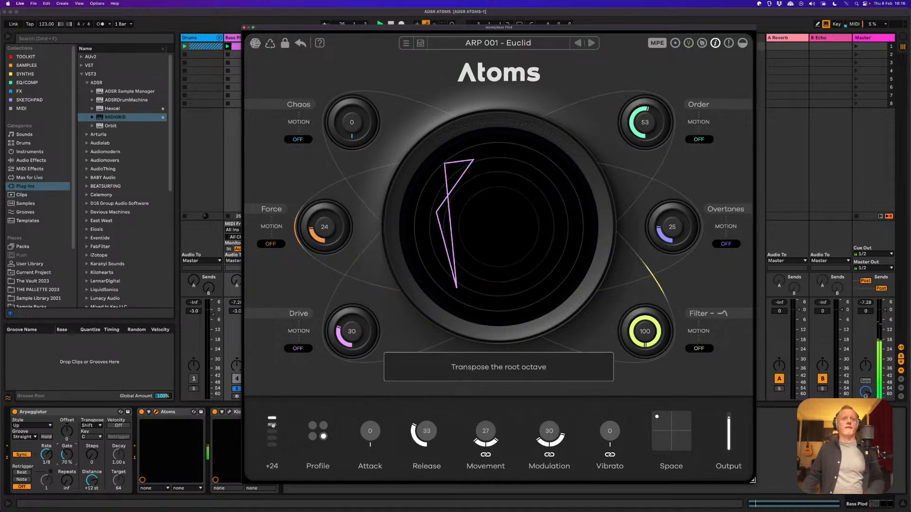
{"action": "left_click", "coordinate": [274, 425]}
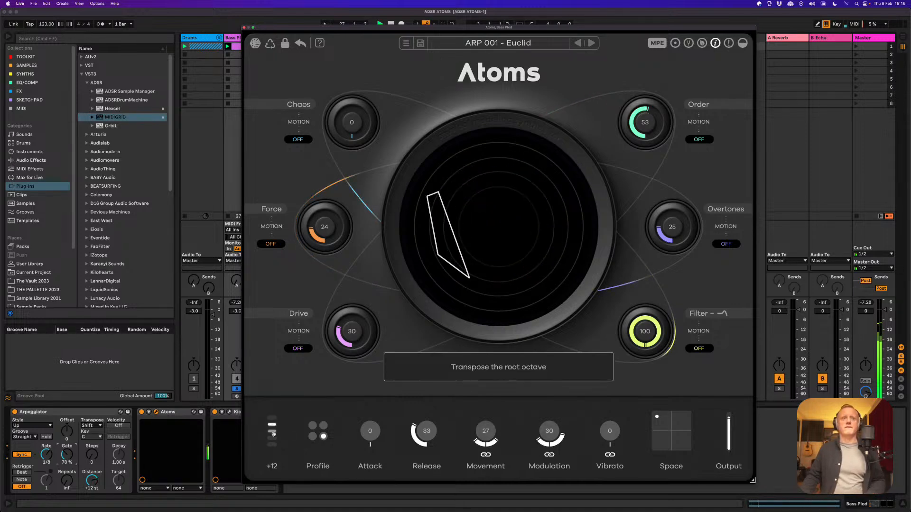
{"action": "left_click", "coordinate": [274, 432]}
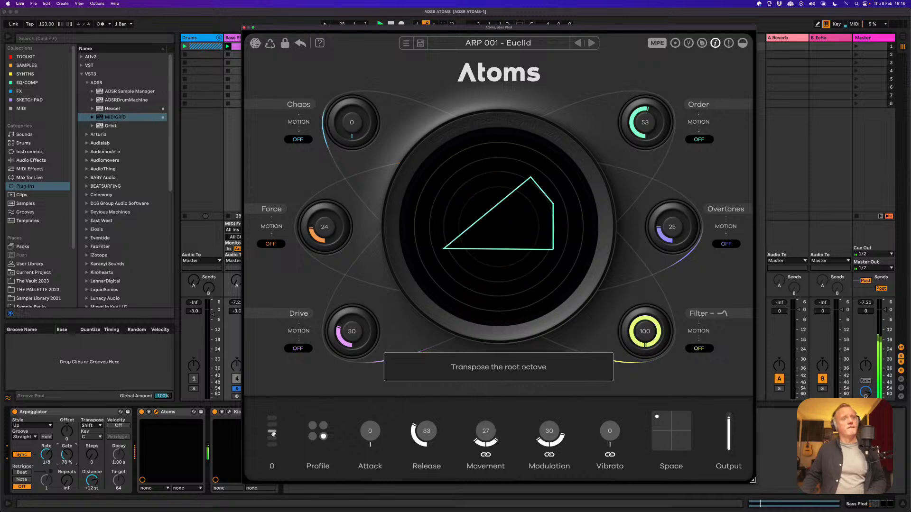
{"action": "left_click", "coordinate": [271, 438]}
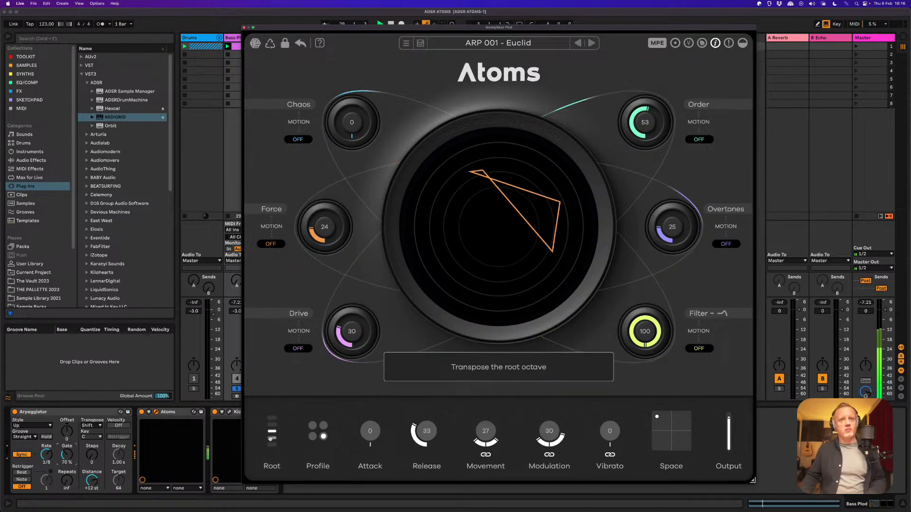
{"action": "left_click", "coordinate": [271, 444]}
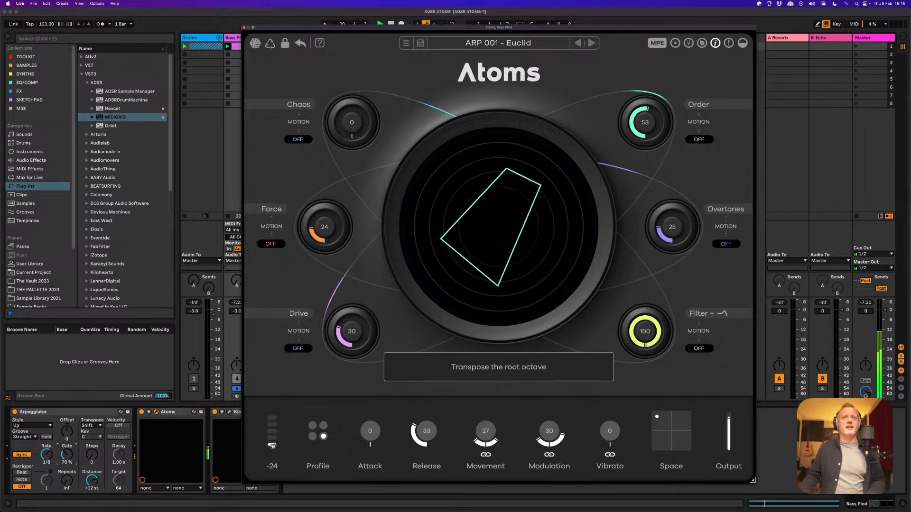
{"action": "left_click", "coordinate": [273, 426]}
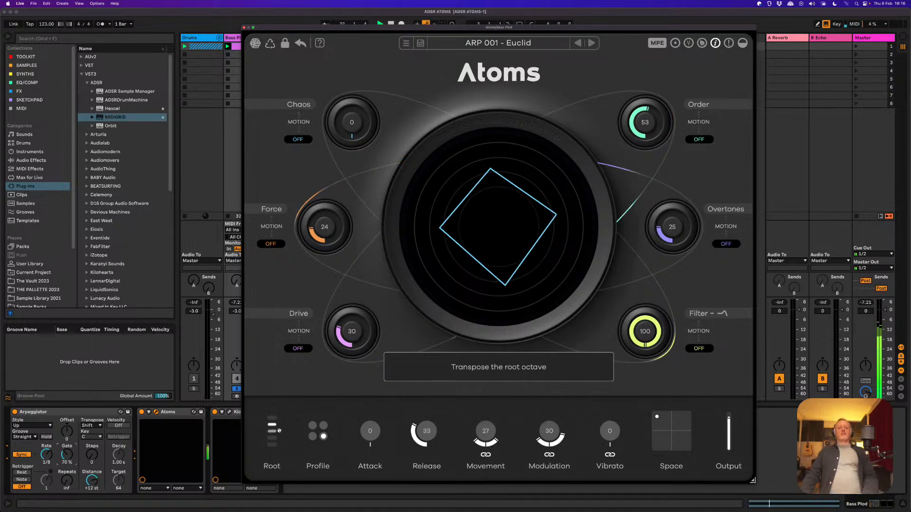
- Sync Modulation to the host tempo at a rate of 1/32 and restart playback
{"action": "mouse_move", "coordinate": [484, 433]}
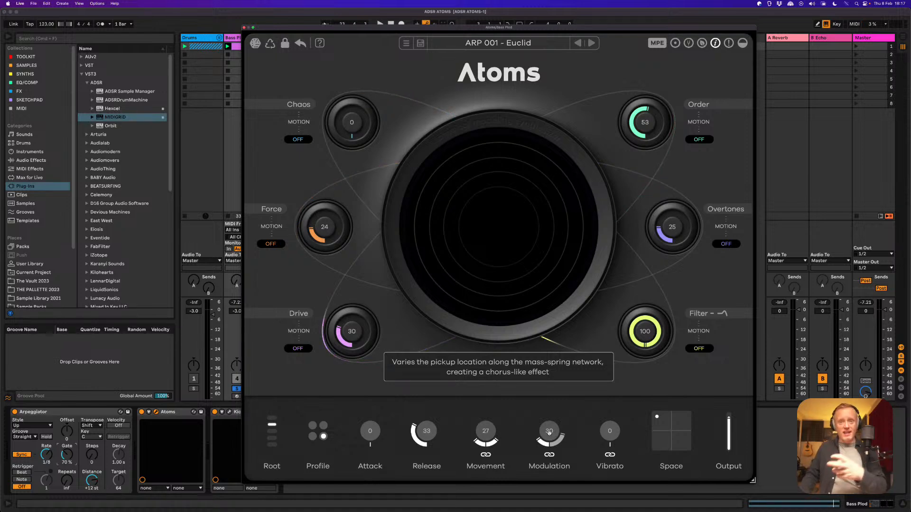
{"action": "left_click_drag", "start_coordinate": [549, 433], "coordinate": [542, 432]}
{"action": "key", "text": "space"}
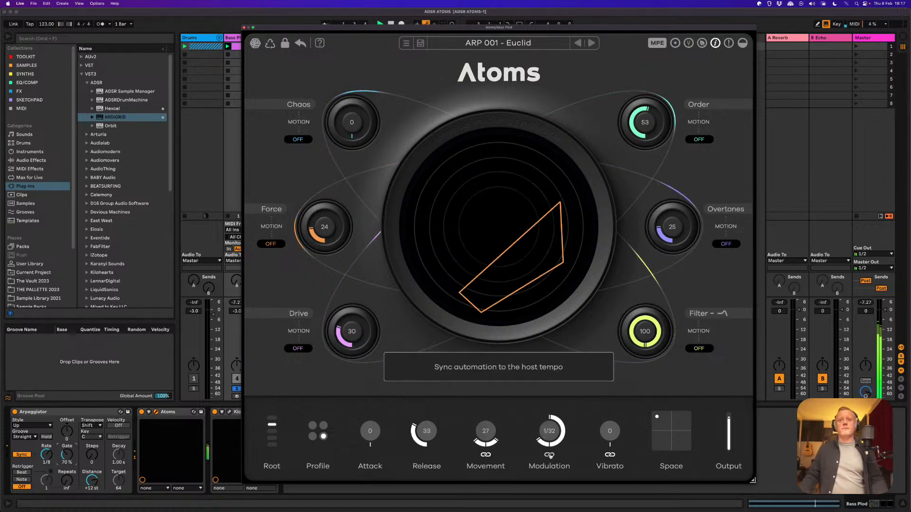
- Turn off Modulation's host tempo sync, raise its amount to 100 and try free-running rates of 6.4 Hz and 2.5 Hz
{"action": "left_click", "coordinate": [549, 455]}
{"action": "left_click_drag", "start_coordinate": [546, 432], "coordinate": [565, 362]}
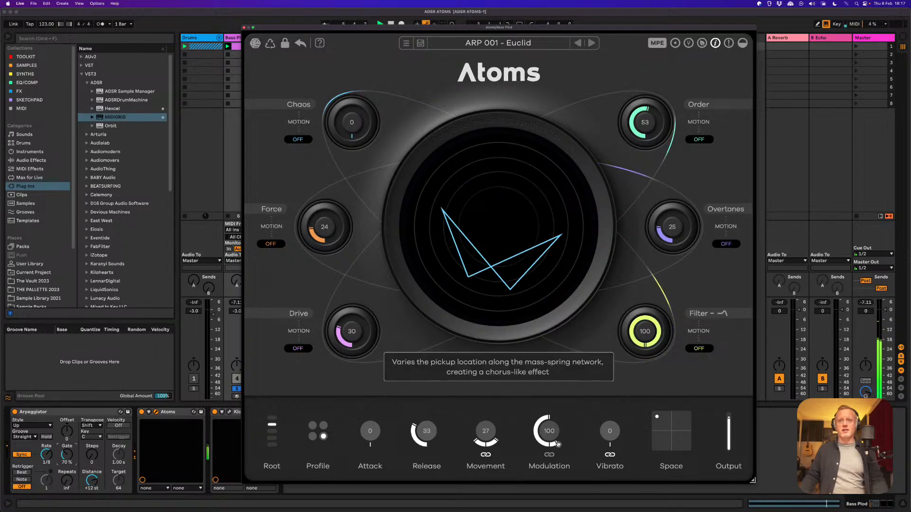
{"action": "left_click_drag", "start_coordinate": [558, 445], "coordinate": [546, 427]}
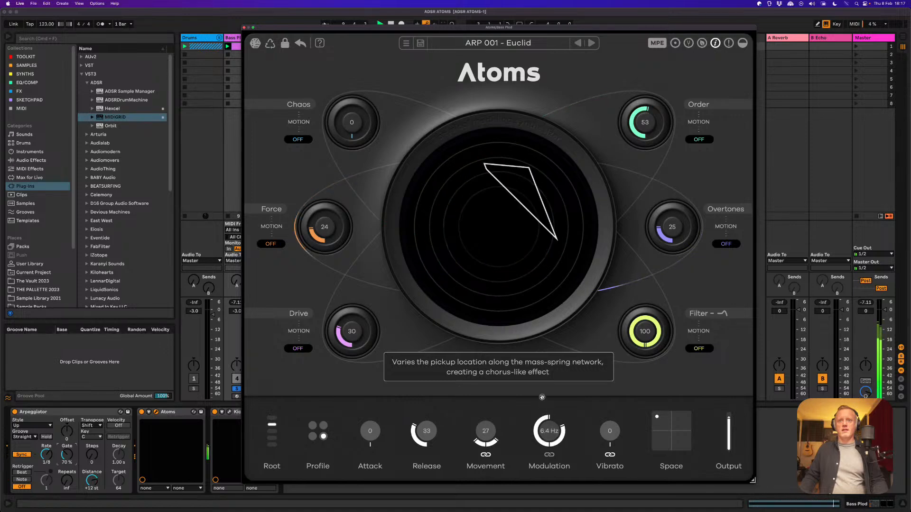
{"action": "left_click_drag", "start_coordinate": [532, 386], "coordinate": [533, 445]}
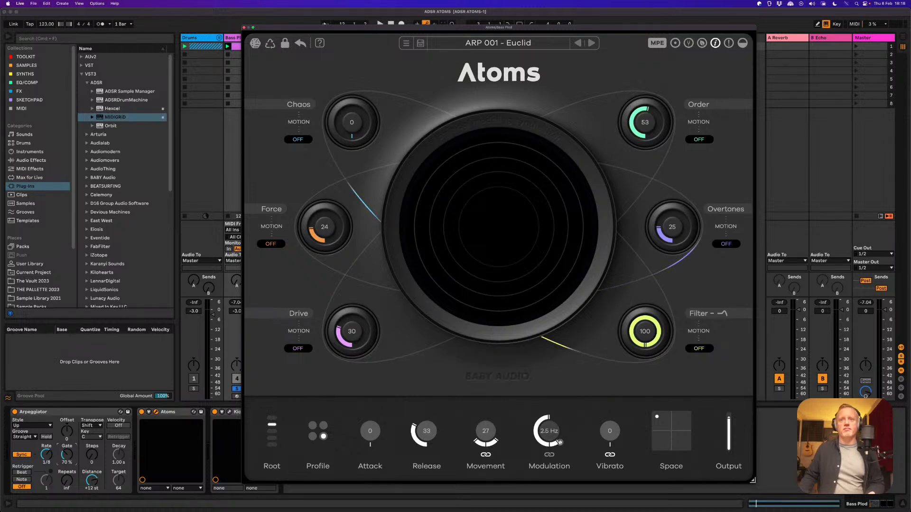
- Sync Modulation to the host tempo again at a rate of 4 B and lower its amount
{"action": "left_click", "coordinate": [551, 456]}
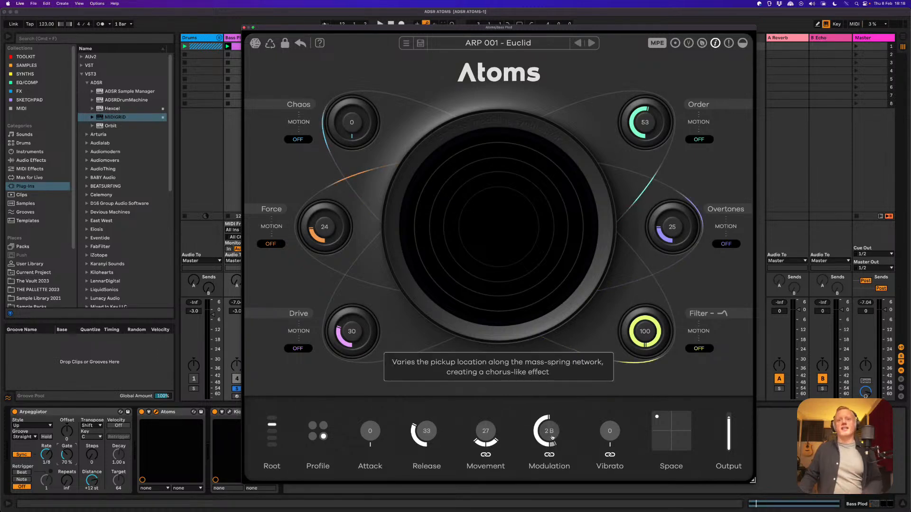
{"action": "left_click_drag", "start_coordinate": [550, 454], "coordinate": [553, 411]}
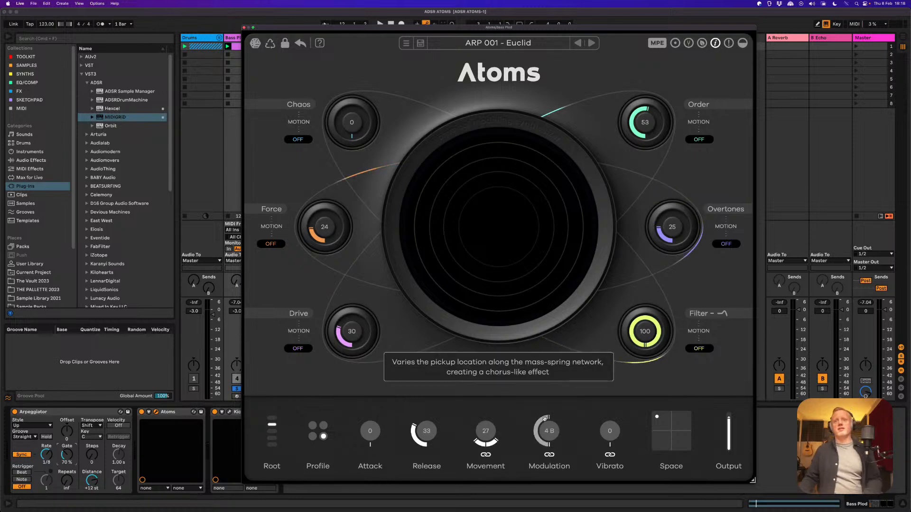
{"action": "left_click_drag", "start_coordinate": [544, 418], "coordinate": [555, 447]}
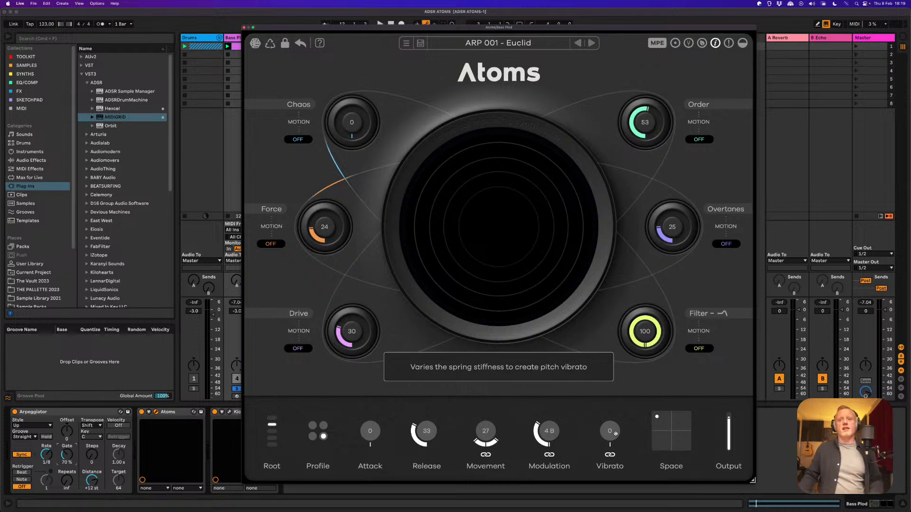
- With playback running, set Vibrato to 15 without tempo sync and raise Chaos to 43
{"action": "left_click_drag", "start_coordinate": [616, 434], "coordinate": [601, 312]}
{"action": "key", "text": "space"}
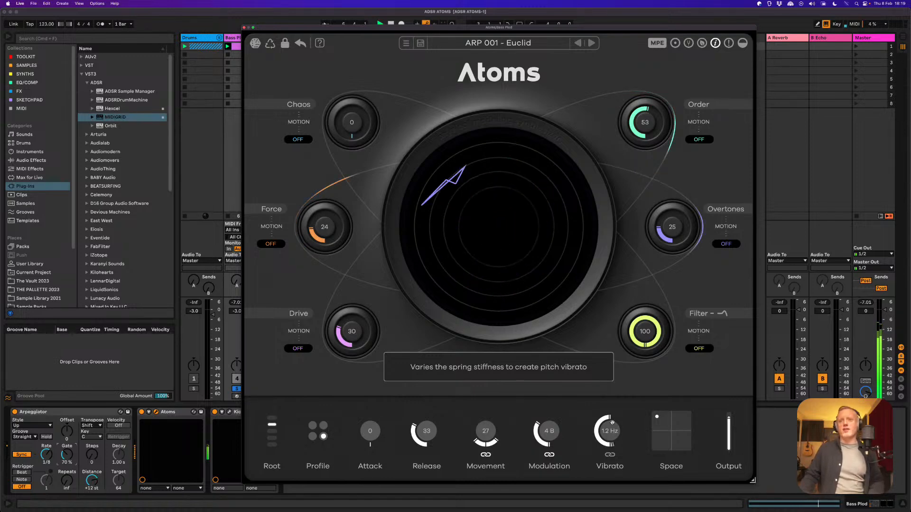
{"action": "left_click_drag", "start_coordinate": [612, 422], "coordinate": [605, 449]}
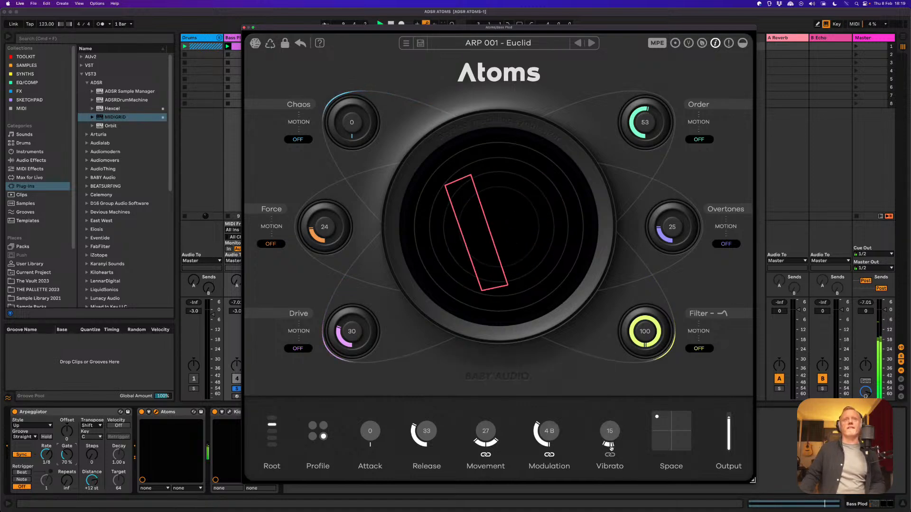
{"action": "left_click_drag", "start_coordinate": [351, 122], "coordinate": [344, 77]}
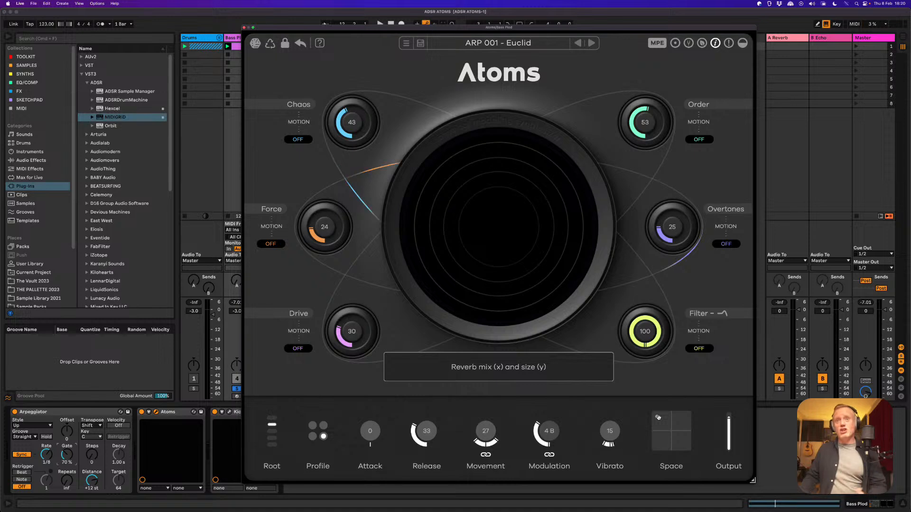
- Audition Space reverb settings including X 0% Y 0% and X 22% Y 84%, settling on a low mix with a large size
{"action": "left_click", "coordinate": [658, 417]}
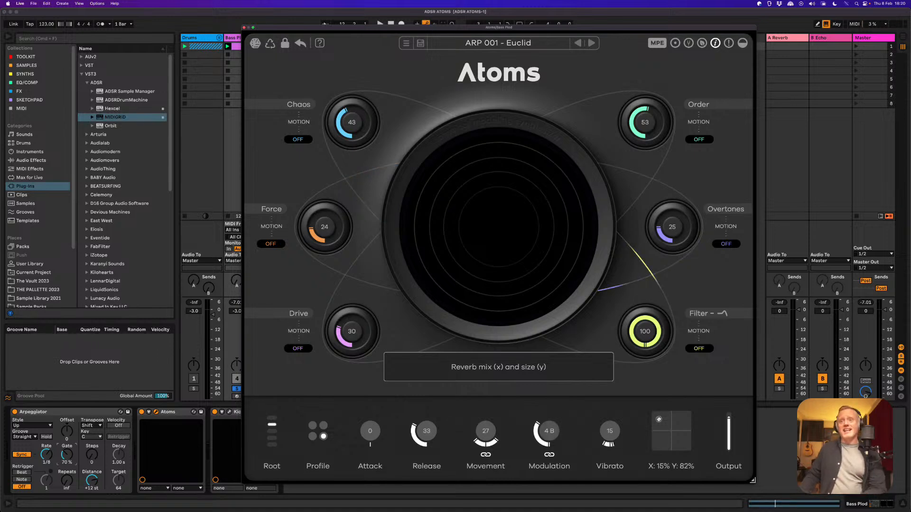
{"action": "left_click_drag", "start_coordinate": [658, 419], "coordinate": [649, 459]}
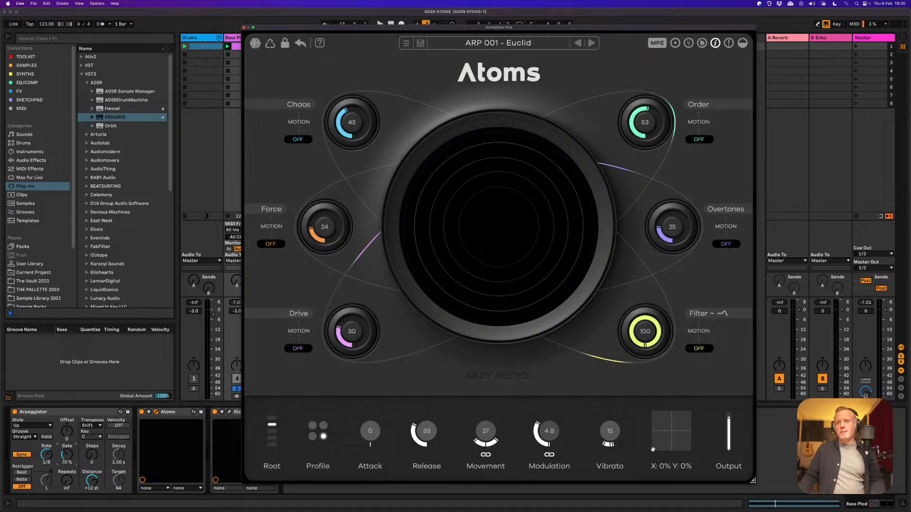
{"action": "key", "text": "space"}
{"action": "left_click_drag", "start_coordinate": [653, 450], "coordinate": [691, 437]}
{"action": "left_click_drag", "start_coordinate": [691, 435], "coordinate": [661, 419]}
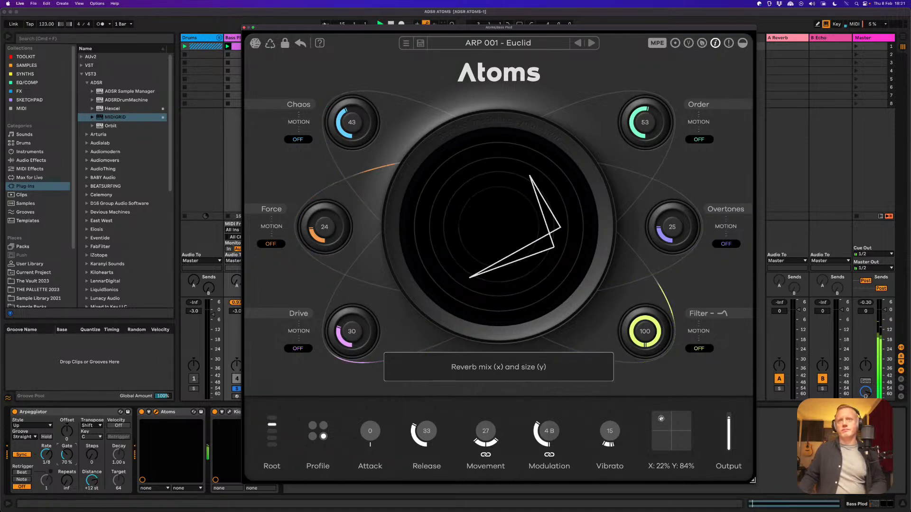
{"action": "left_click_drag", "start_coordinate": [661, 419], "coordinate": [662, 434]}
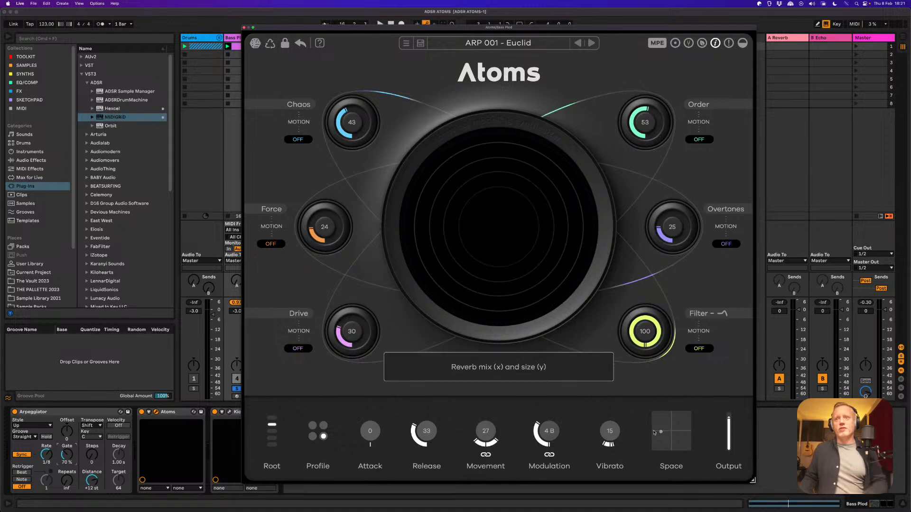
{"action": "mouse_move", "coordinate": [661, 431]}
{"action": "left_mouse_down"}
{"action": "mouse_move", "coordinate": [653, 444]}
{"action": "mouse_move", "coordinate": [646, 414]}
{"action": "mouse_move", "coordinate": [659, 422]}
{"action": "left_mouse_up"}
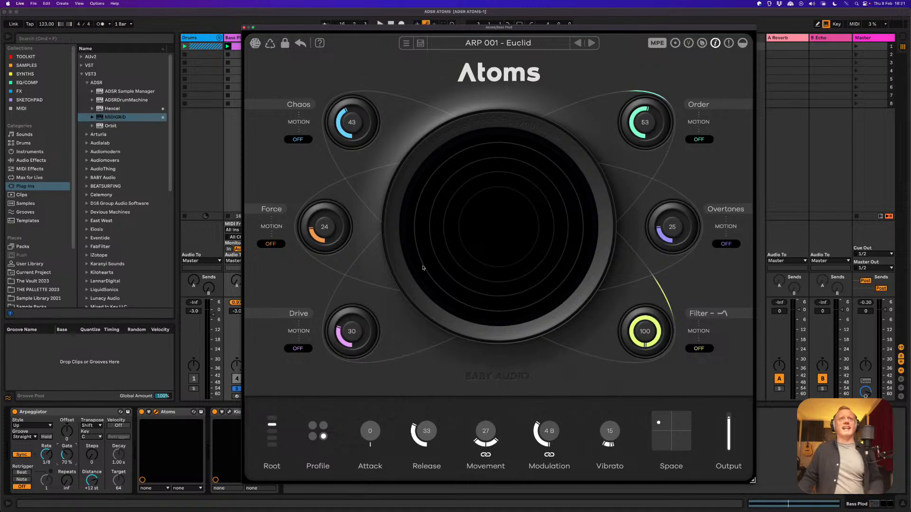
- Raise Order to 100 and lower Drive to 21 during playback
{"action": "left_click_drag", "start_coordinate": [644, 124], "coordinate": [636, 51]}
{"action": "key", "text": "space"}
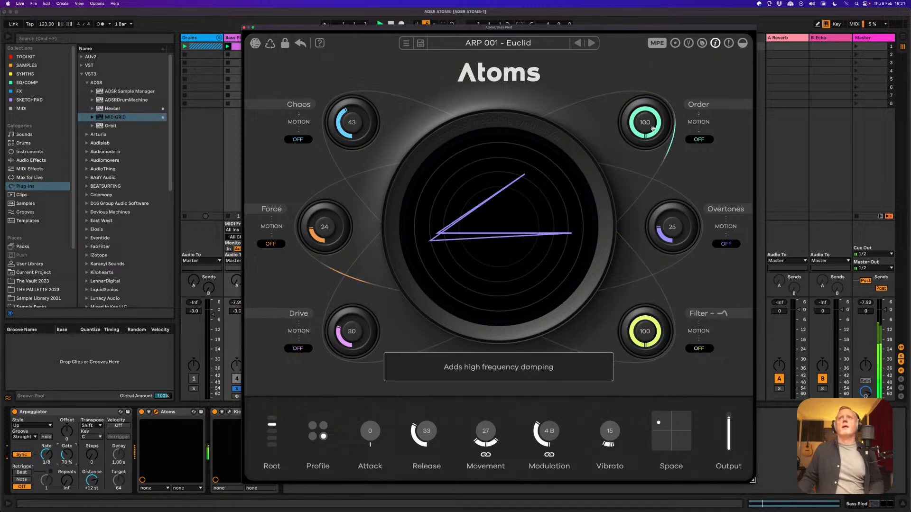
{"action": "left_click_drag", "start_coordinate": [353, 324], "coordinate": [354, 337]}
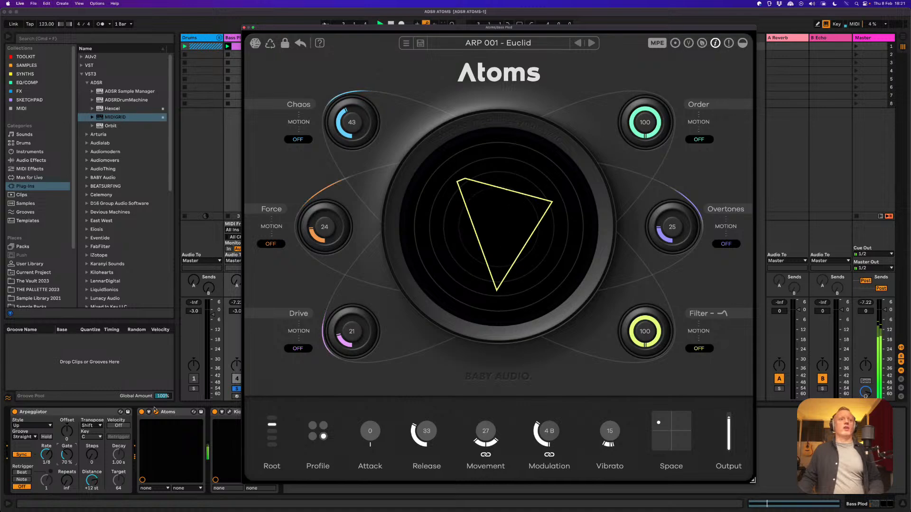
- Audition the bass with the Drums track soloed, clear the solo and close the Bass Plod synth window
{"action": "left_click", "coordinate": [194, 389]}
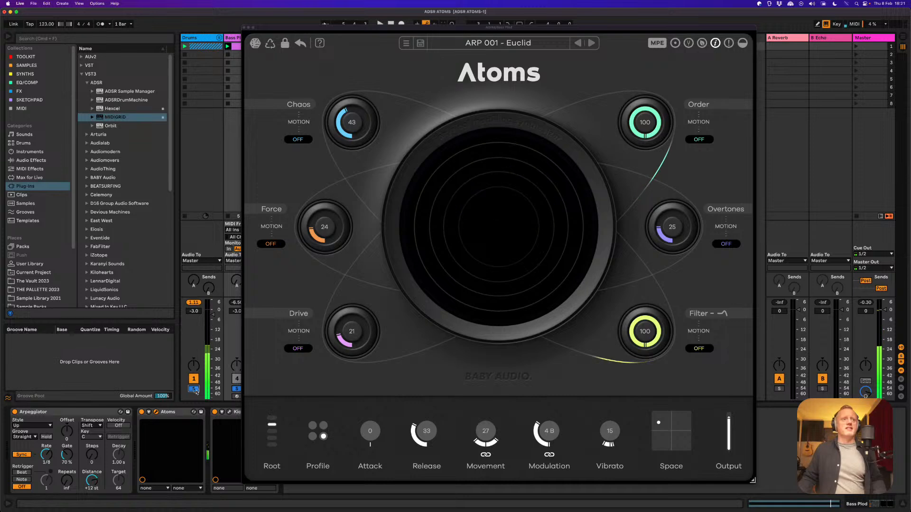
{"action": "left_click", "coordinate": [194, 389]}
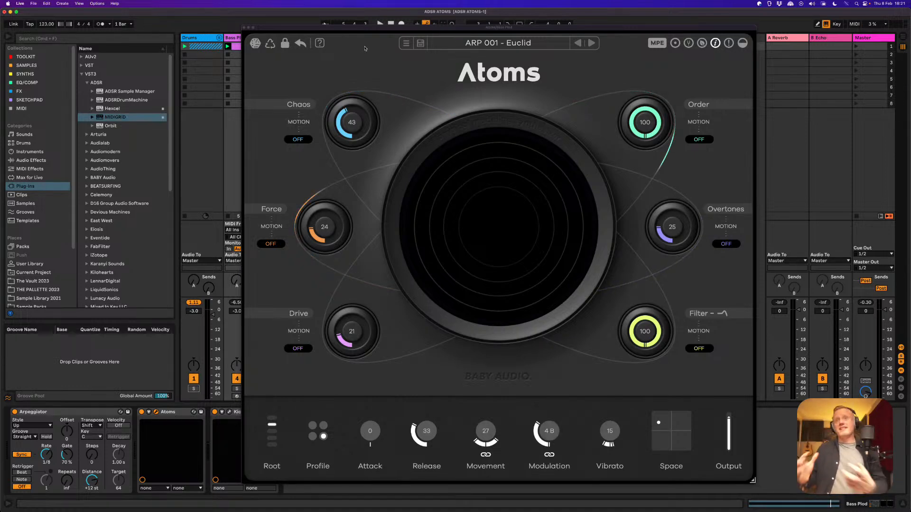
{"action": "left_click", "coordinate": [244, 28]}
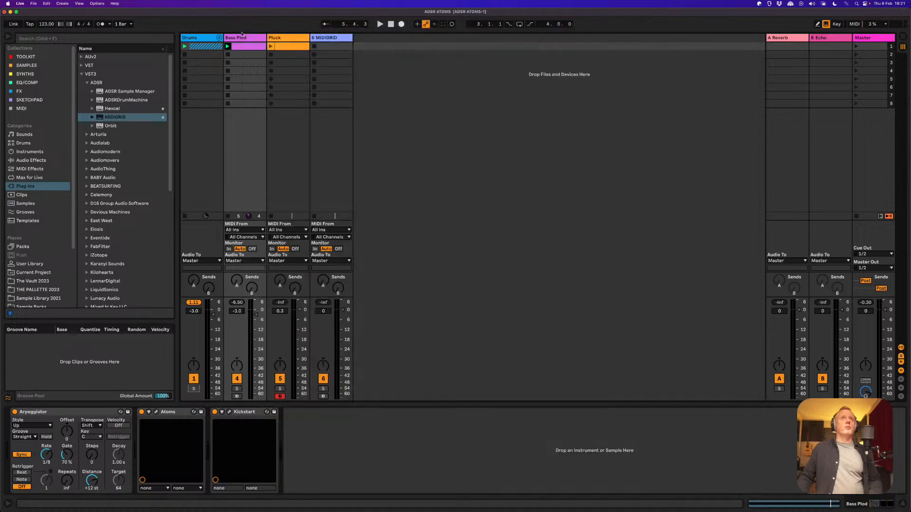
- Examine the MIDIGRID plug-in's note grid on the 6 MIDIGRID track and close its window
{"action": "left_click", "coordinate": [287, 41]}
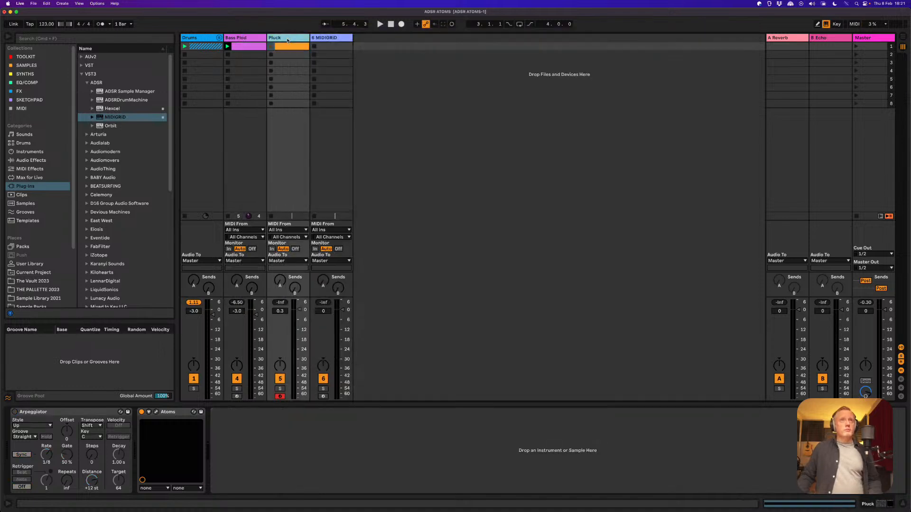
{"action": "left_click", "coordinate": [344, 40]}
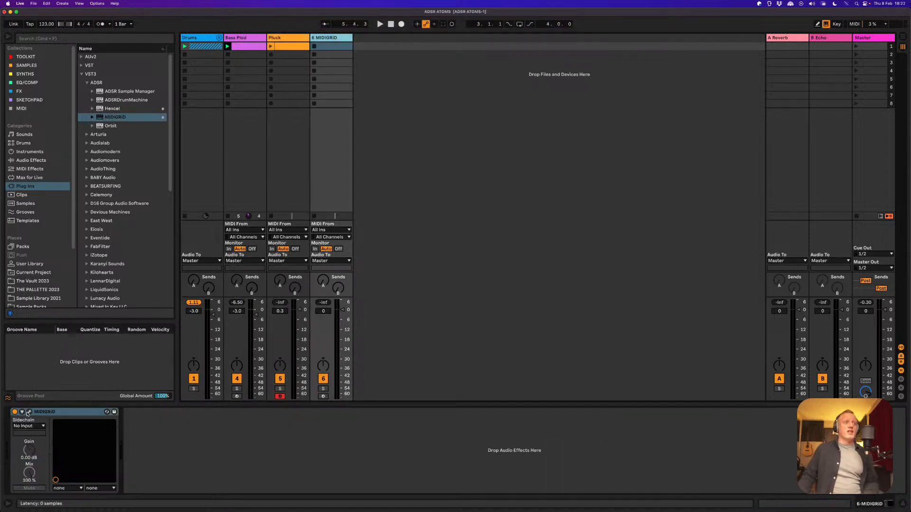
{"action": "left_click", "coordinate": [29, 411]}
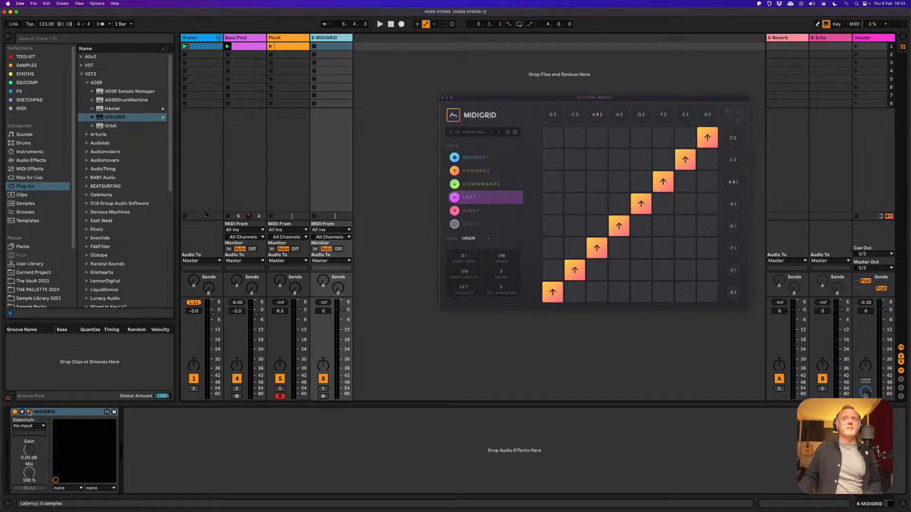
{"action": "left_click", "coordinate": [29, 412]}
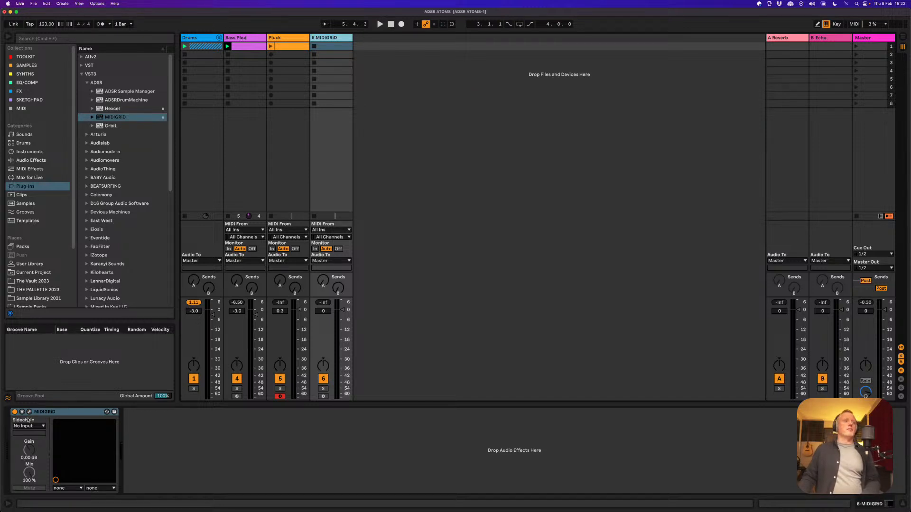
{"action": "left_click", "coordinate": [29, 412]}
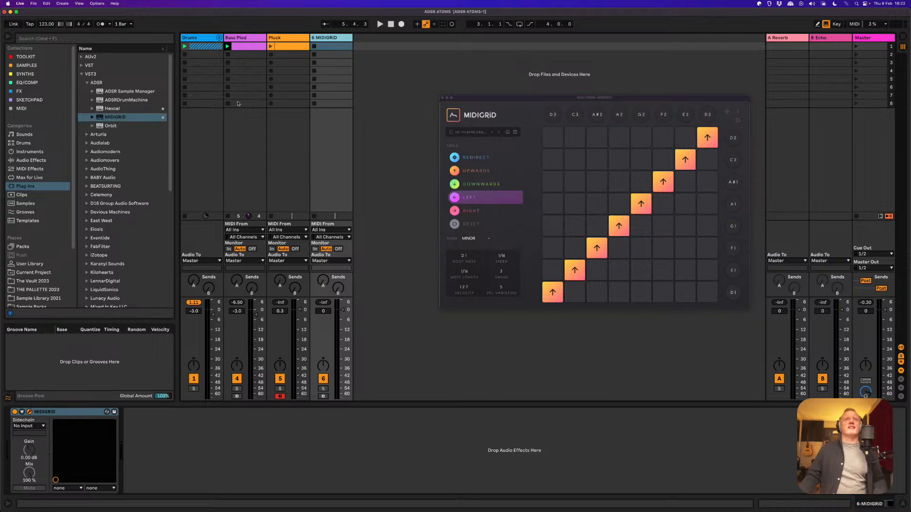
{"action": "left_click_drag", "start_coordinate": [491, 100], "coordinate": [522, 110]}
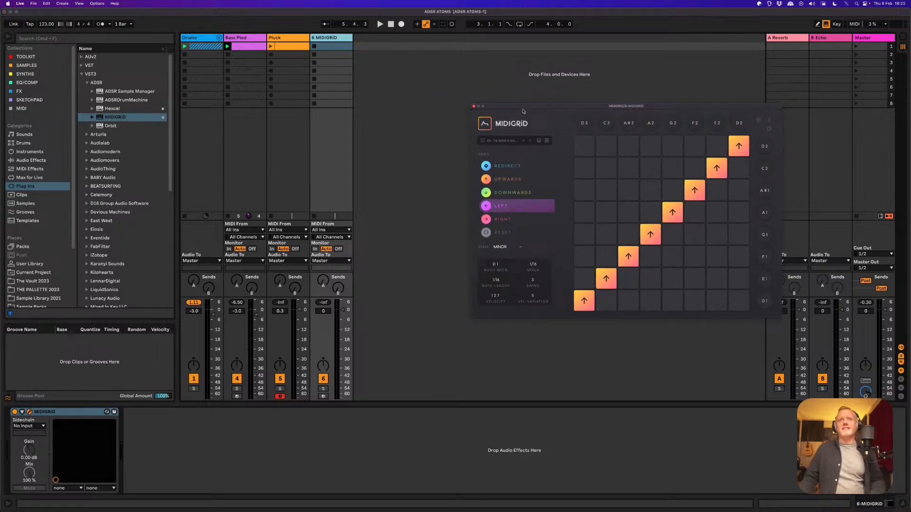
{"action": "left_click", "coordinate": [473, 106]}
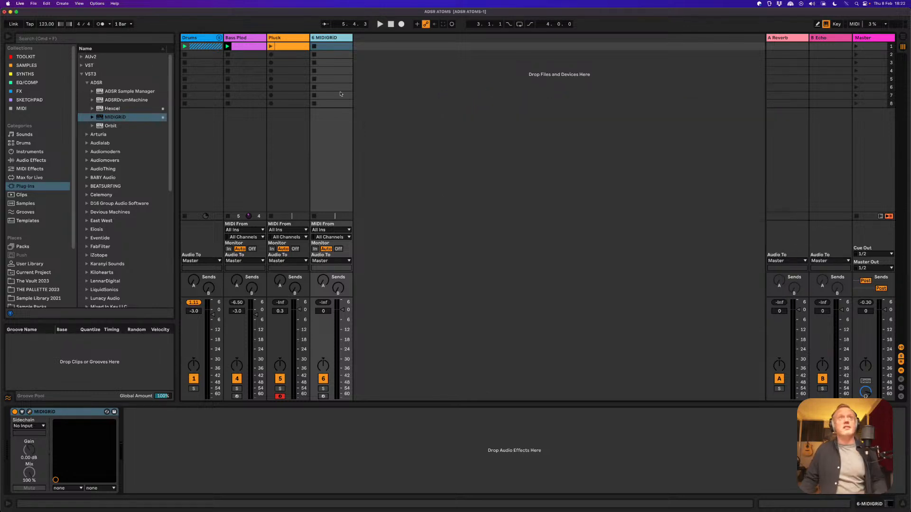
- Collapse the Arpeggiator on the Pluck track and open that track's Atoms synth in an enlarged window
{"action": "left_click", "coordinate": [284, 38]}
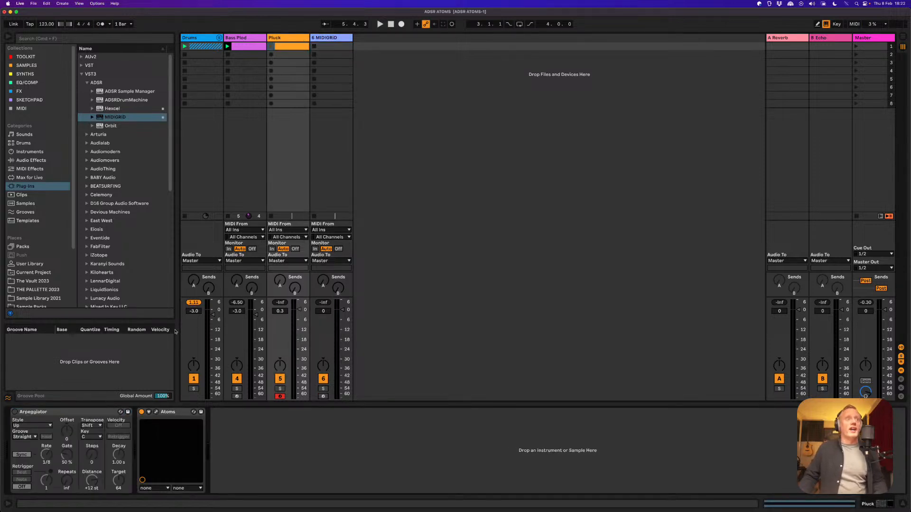
{"action": "double_click", "coordinate": [67, 411]}
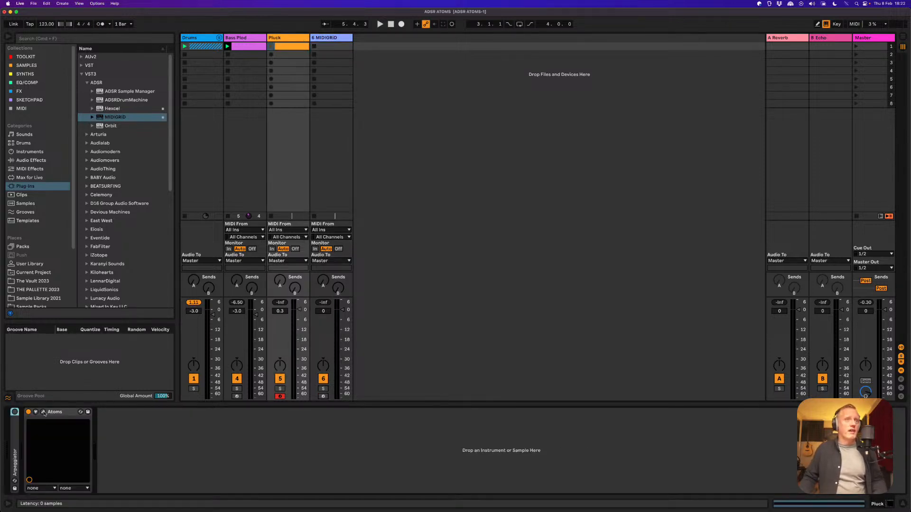
{"action": "left_click", "coordinate": [44, 412]}
{"action": "left_click_drag", "start_coordinate": [596, 100], "coordinate": [357, 54]}
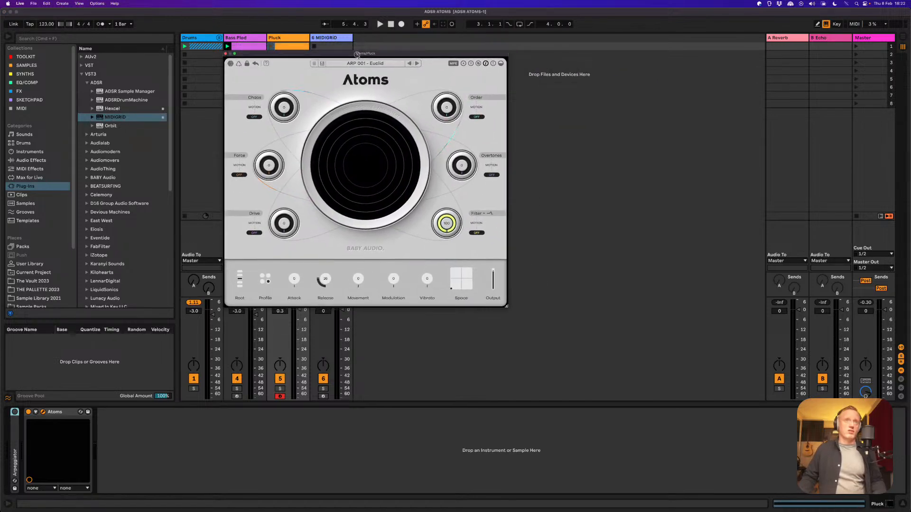
{"action": "left_click_drag", "start_coordinate": [507, 307], "coordinate": [684, 463]}
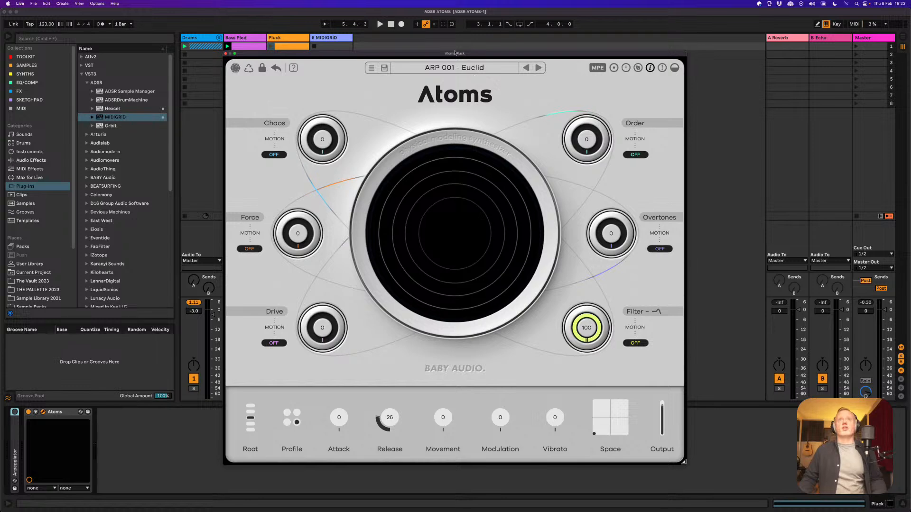
{"action": "left_click_drag", "start_coordinate": [455, 53], "coordinate": [539, 58]}
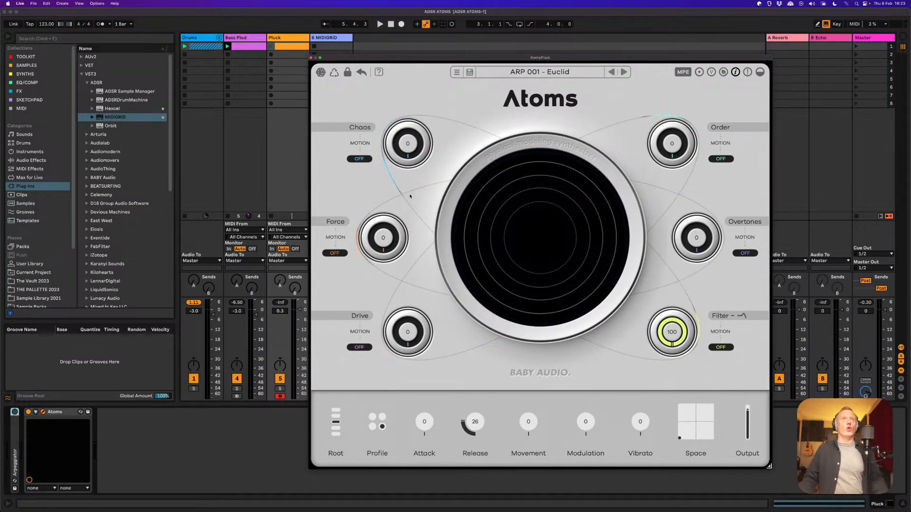
- Route the Pluck track's MIDI input from 6-MIDIGRID using its MIDIGRID output, and solo Pluck with the mixer uncovered
{"action": "left_click", "coordinate": [287, 230]}
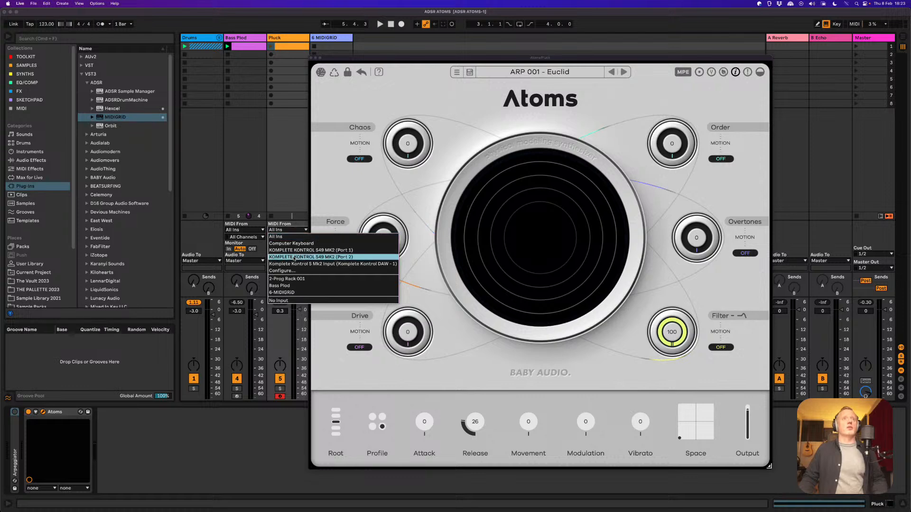
{"action": "left_click", "coordinate": [290, 293]}
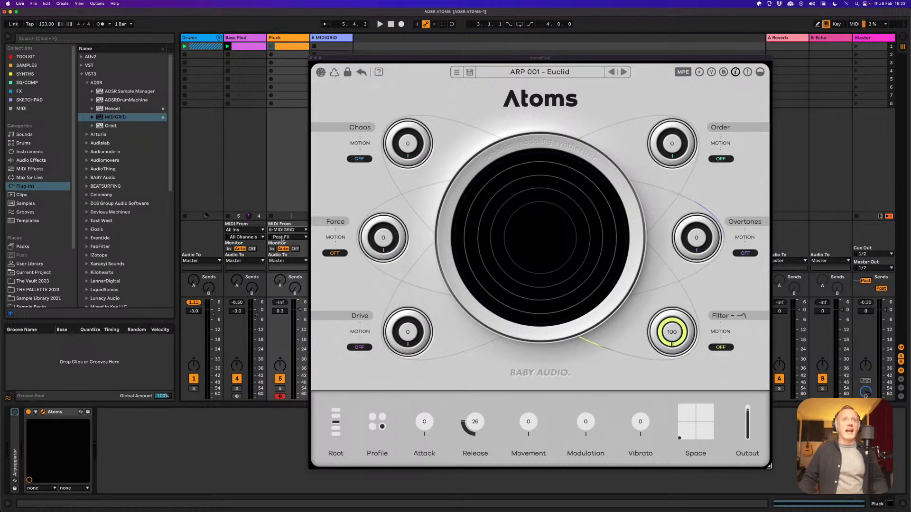
{"action": "left_click", "coordinate": [282, 238]}
{"action": "left_click", "coordinate": [281, 261]}
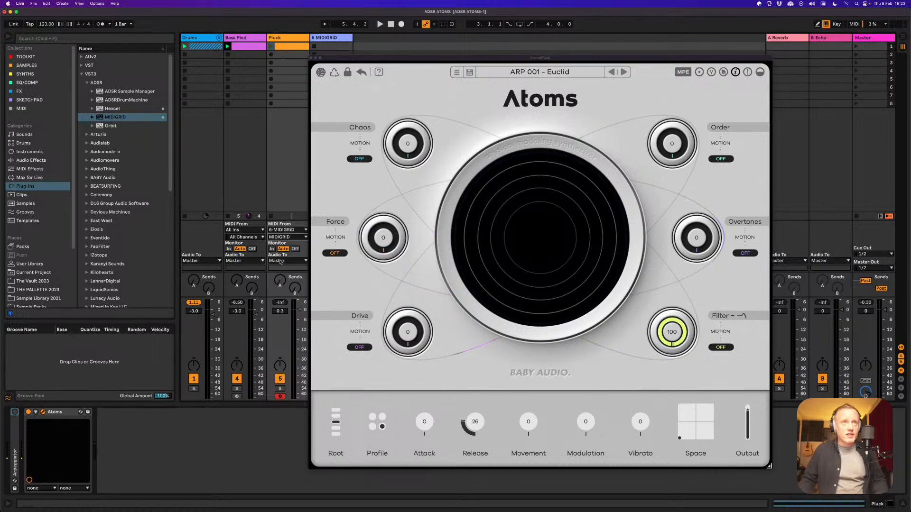
{"action": "left_click", "coordinate": [278, 389]}
{"action": "left_click_drag", "start_coordinate": [346, 60], "coordinate": [386, 56]}
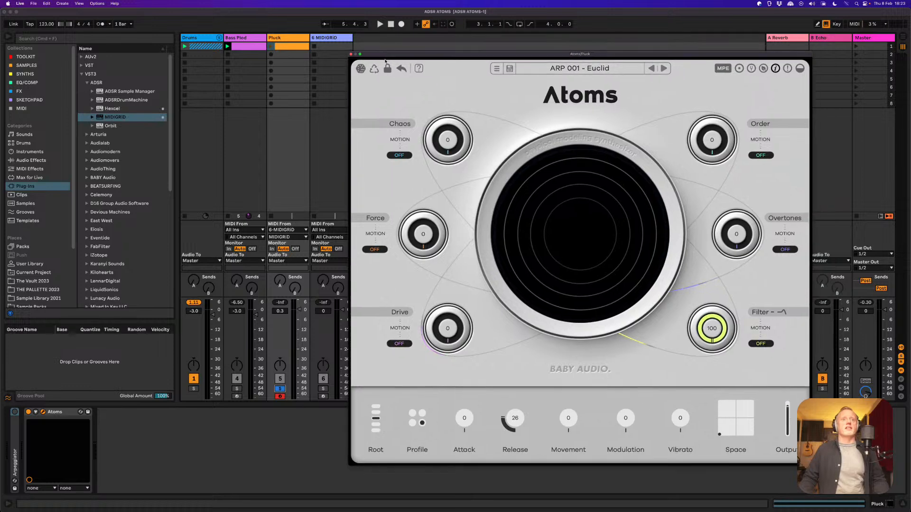
- Lower the Pluck track's volume to -5.2 dB, audition it briefly and reposition its Atoms window, keeping Pluck selected
{"action": "left_click_drag", "start_coordinate": [300, 310], "coordinate": [340, 320]}
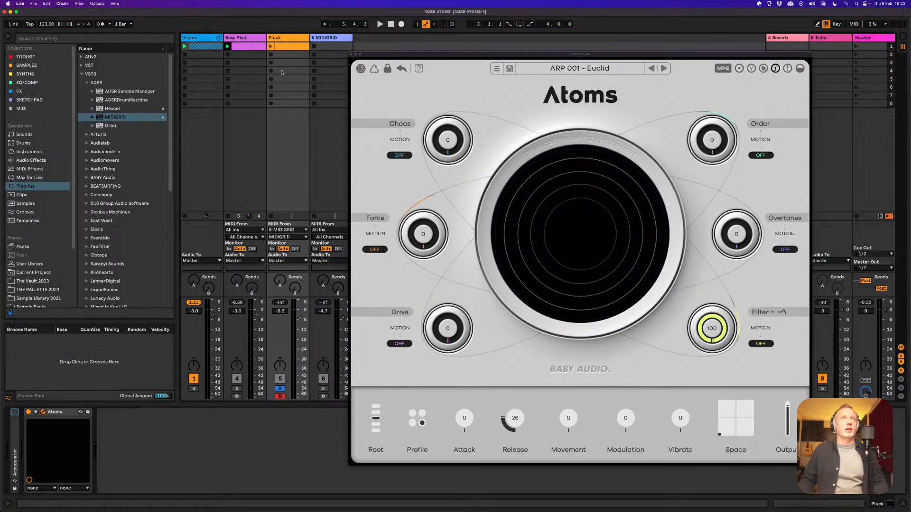
{"action": "left_click", "coordinate": [294, 39]}
{"action": "key", "text": "space"}
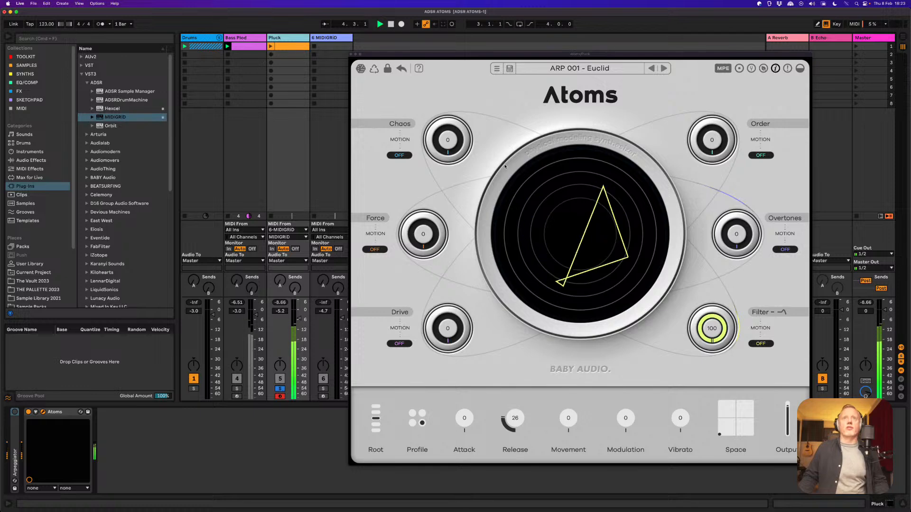
{"action": "left_click_drag", "start_coordinate": [500, 56], "coordinate": [476, 50]}
{"action": "left_click", "coordinate": [311, 135]}
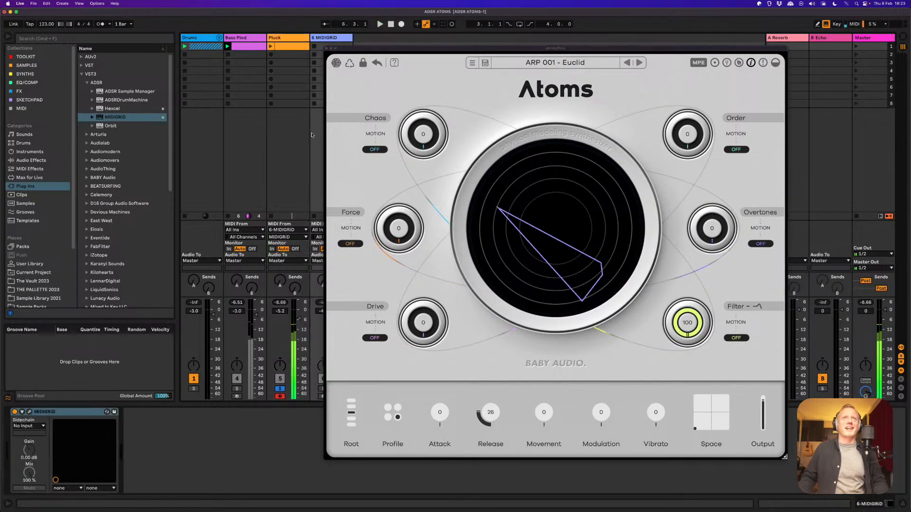
{"action": "left_click", "coordinate": [298, 44]}
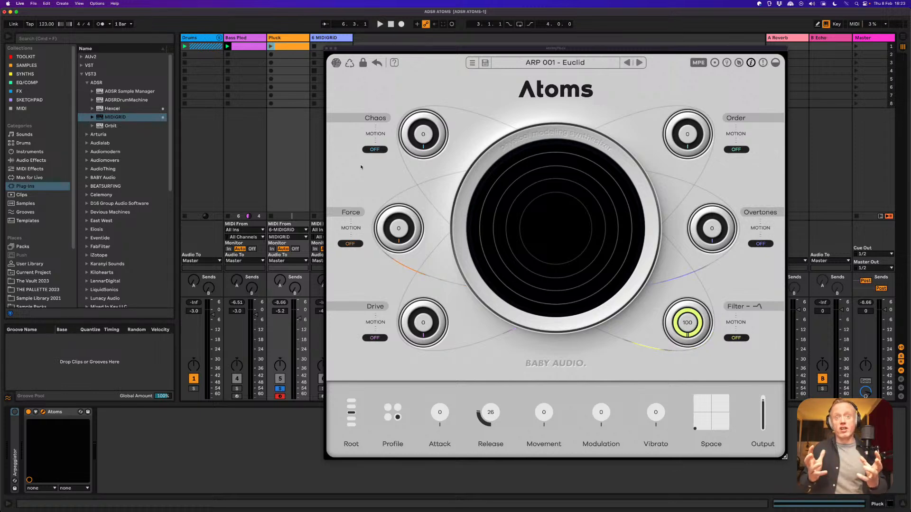
- Start playback, raise Force to 23 and try the first profile before choosing the third one
{"action": "mouse_move", "coordinate": [411, 214]}
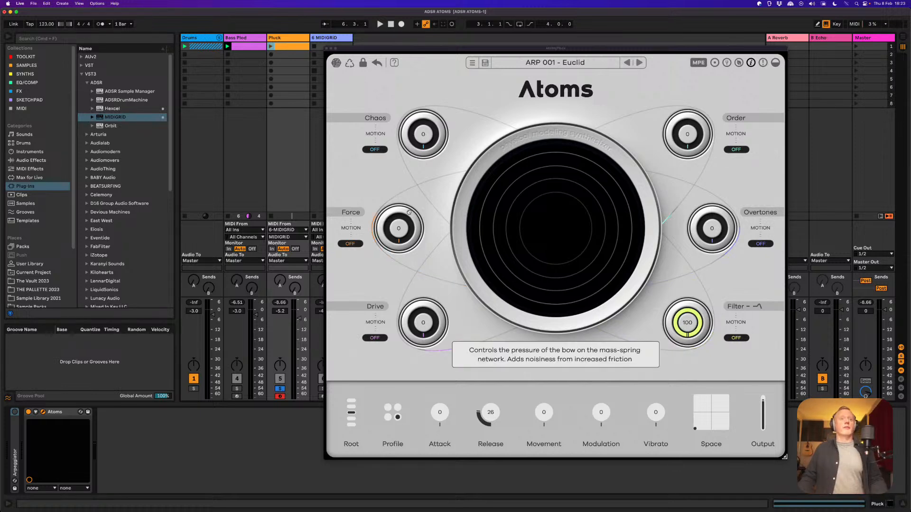
{"action": "key", "text": "space"}
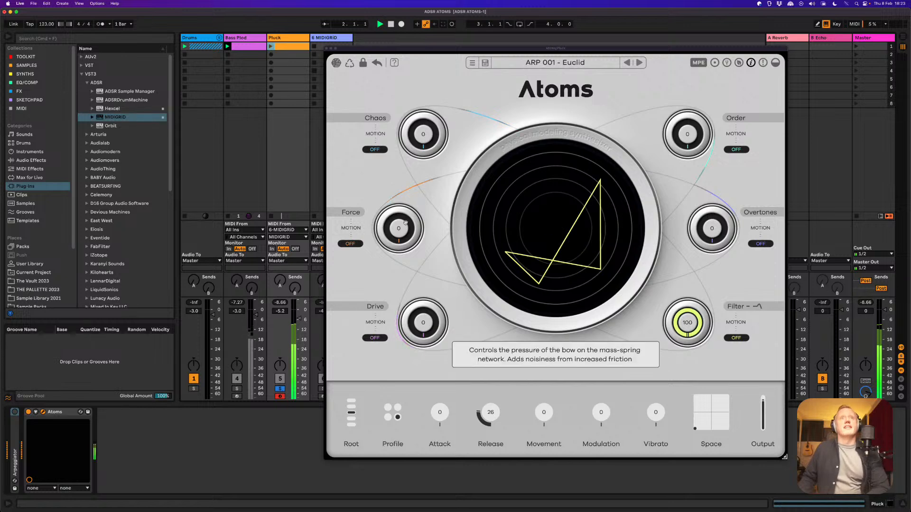
{"action": "left_click_drag", "start_coordinate": [405, 222], "coordinate": [402, 210]}
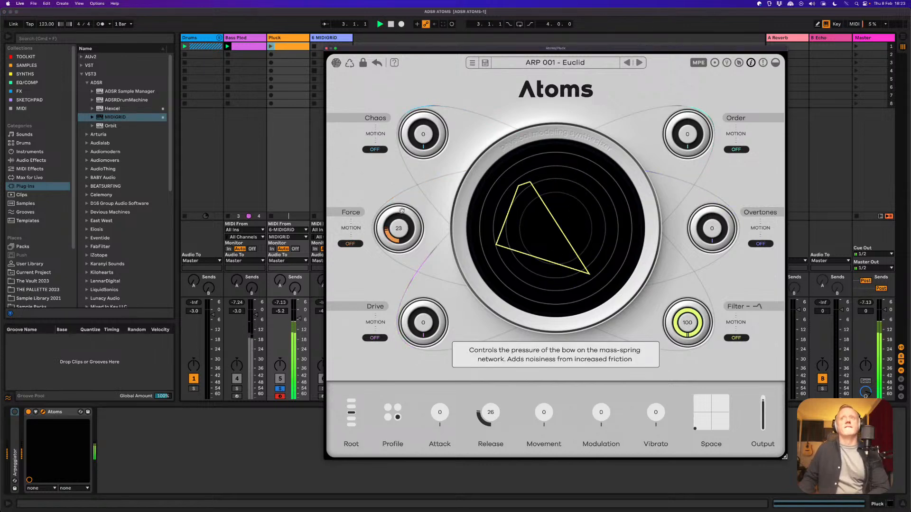
{"action": "mouse_move", "coordinate": [702, 138]}
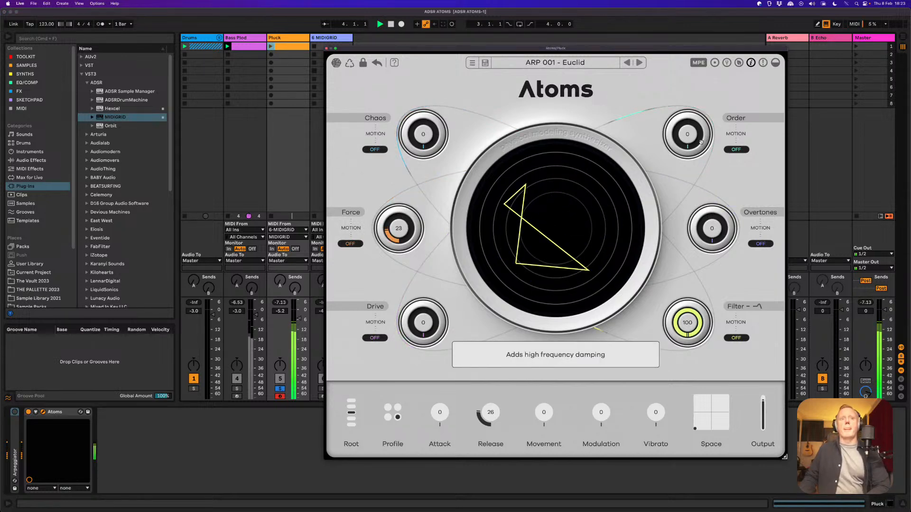
{"action": "left_click", "coordinate": [388, 407]}
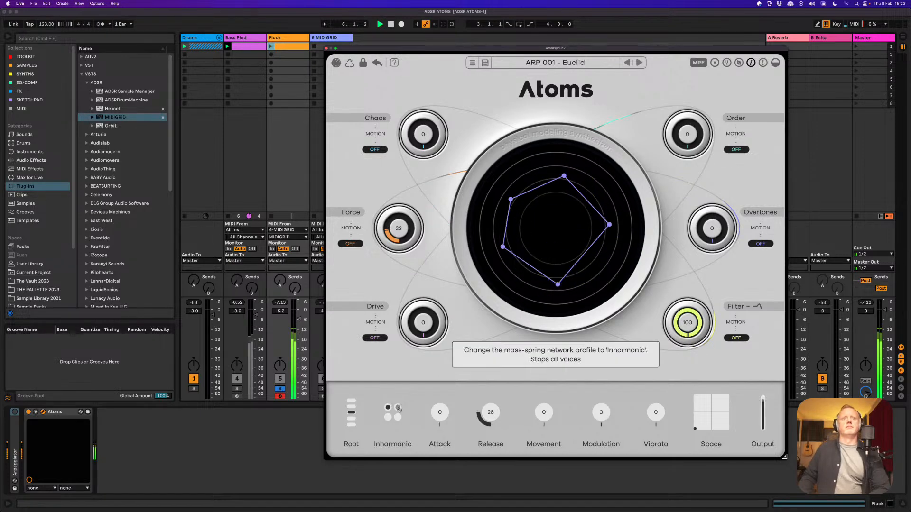
{"action": "left_click", "coordinate": [388, 418]}
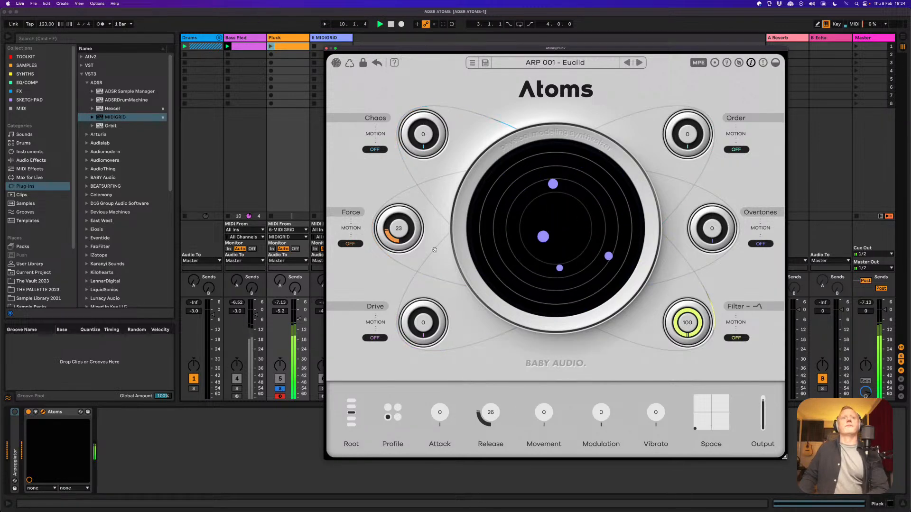
- Shape the pluck sound with Overtones at 67, Drive at 25, Order at 70 and Chaos at 32
{"action": "left_click_drag", "start_coordinate": [706, 231], "coordinate": [703, 147]}
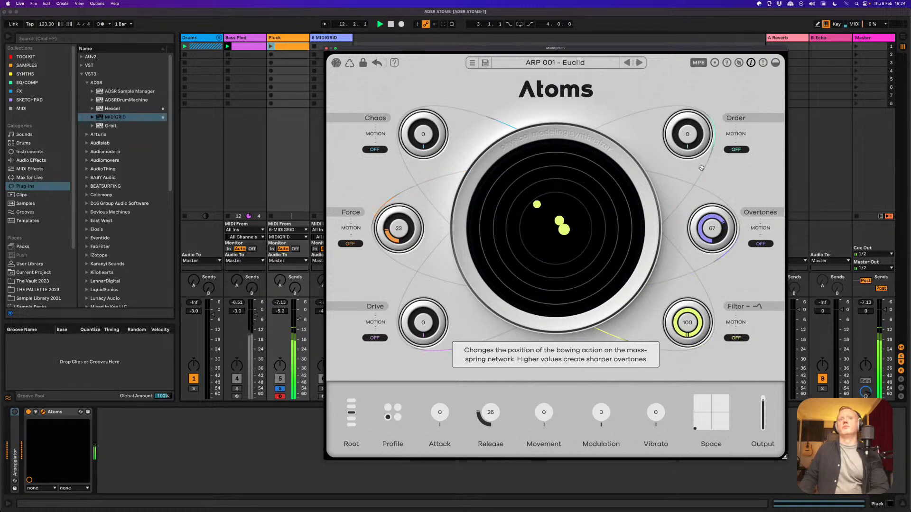
{"action": "left_click_drag", "start_coordinate": [424, 329], "coordinate": [425, 308]}
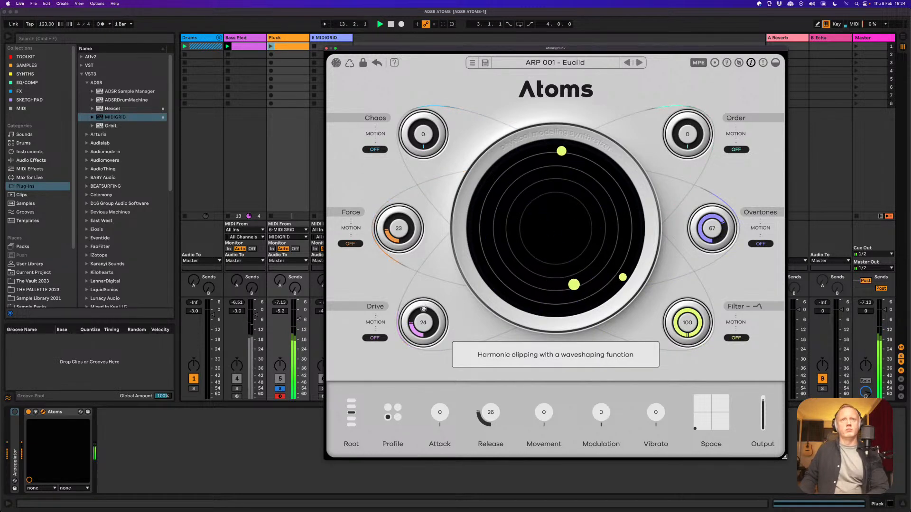
{"action": "left_click_drag", "start_coordinate": [677, 149], "coordinate": [669, 72]}
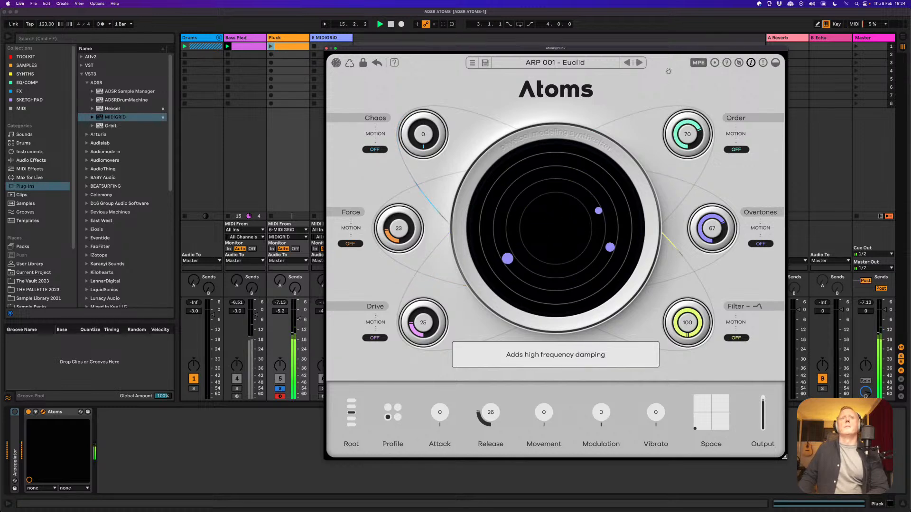
{"action": "left_click_drag", "start_coordinate": [423, 132], "coordinate": [424, 115]}
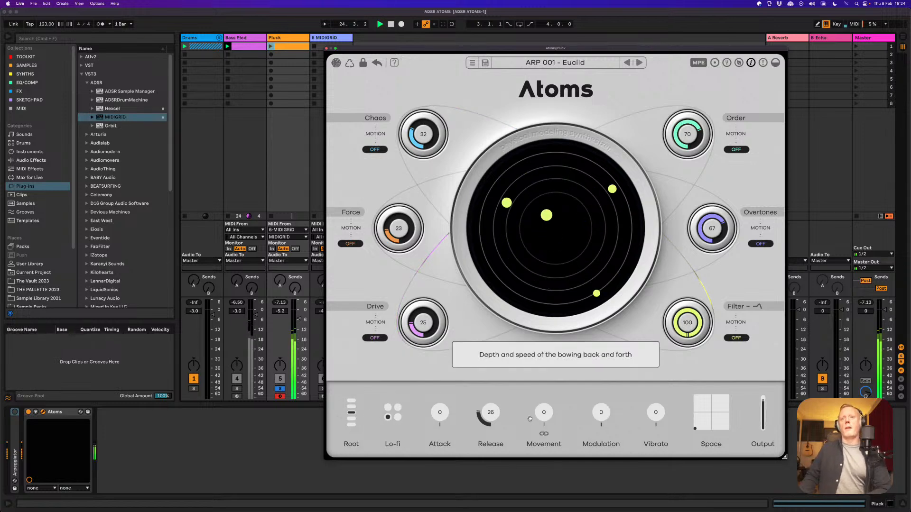
- Try a longer Release of 76, settle it at 29, and switch the synth profile to Lo-fi
{"action": "left_click_drag", "start_coordinate": [490, 411], "coordinate": [490, 399]}
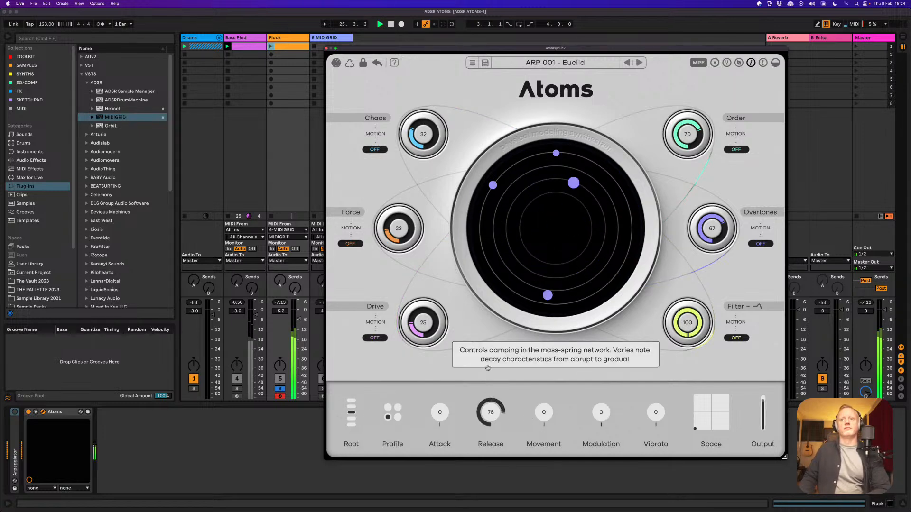
{"action": "left_click", "coordinate": [398, 407]}
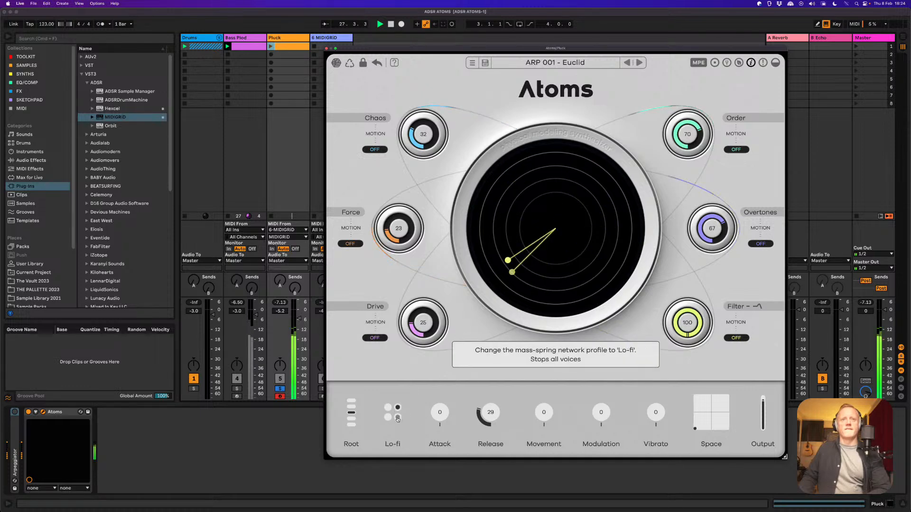
{"action": "left_click", "coordinate": [397, 418]}
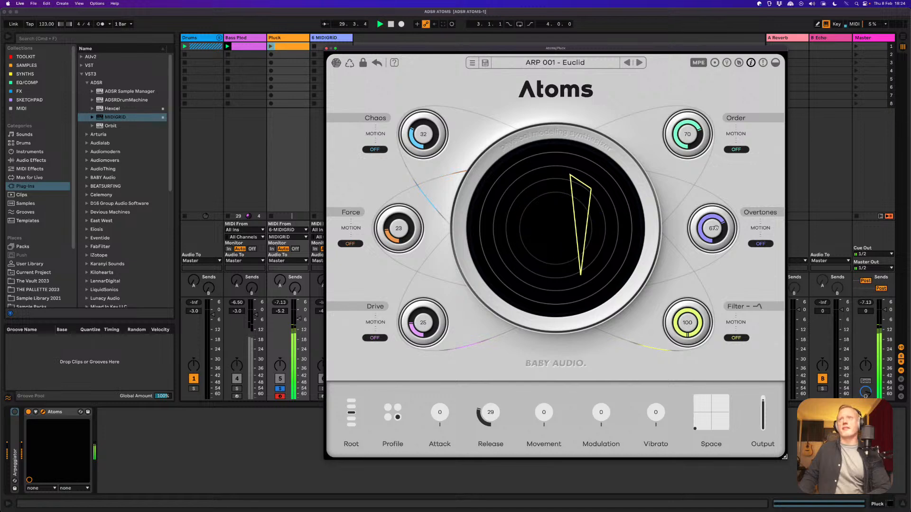
- Move Root up one step, return to the third profile, and set Chaos to 26, Force to 15 and Overtones to 73
{"action": "left_click_drag", "start_coordinate": [716, 227], "coordinate": [714, 241]}
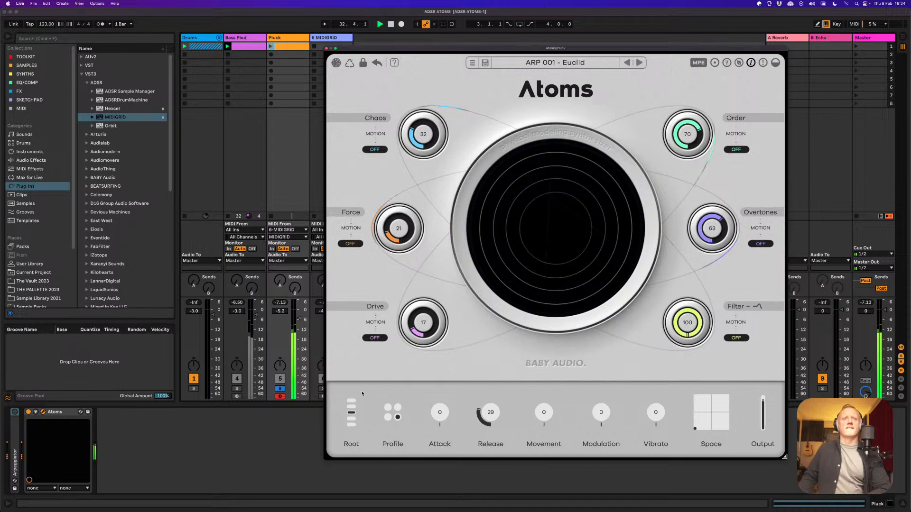
{"action": "left_click", "coordinate": [350, 407]}
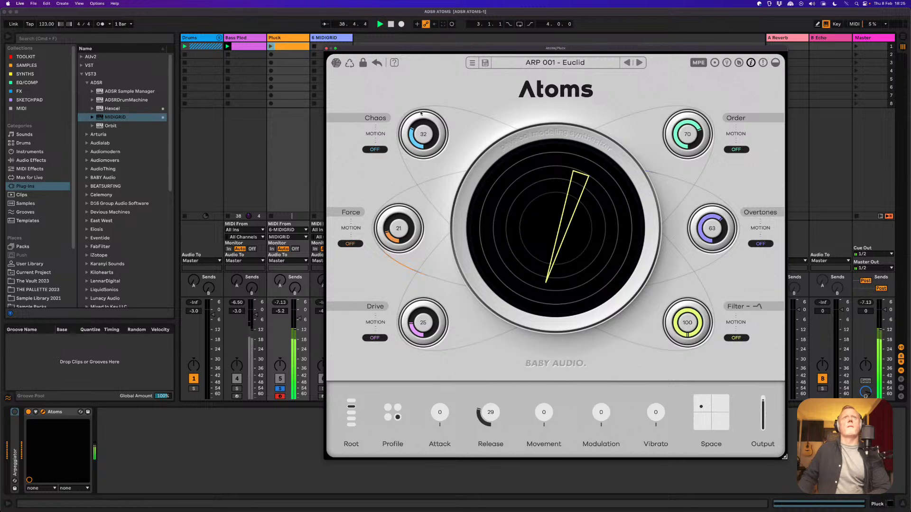
{"action": "left_click_drag", "start_coordinate": [420, 133], "coordinate": [420, 135]}
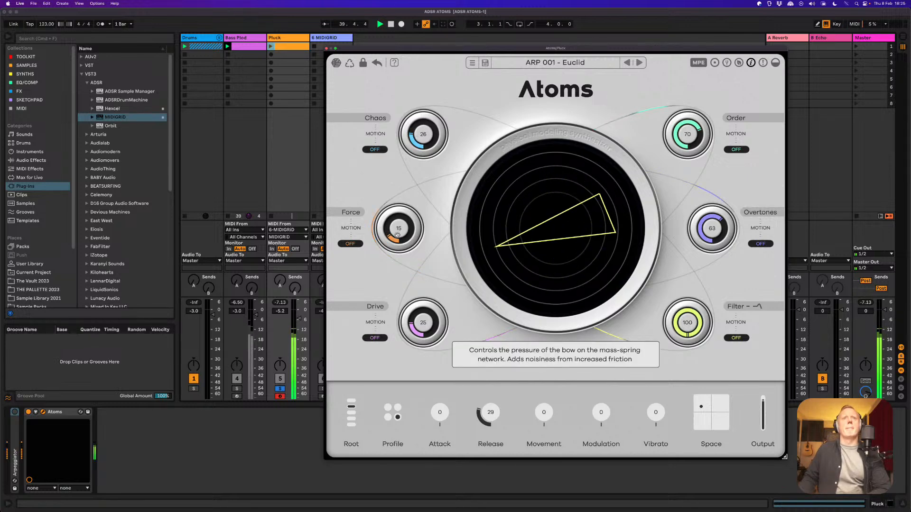
{"action": "left_click", "coordinate": [388, 418]}
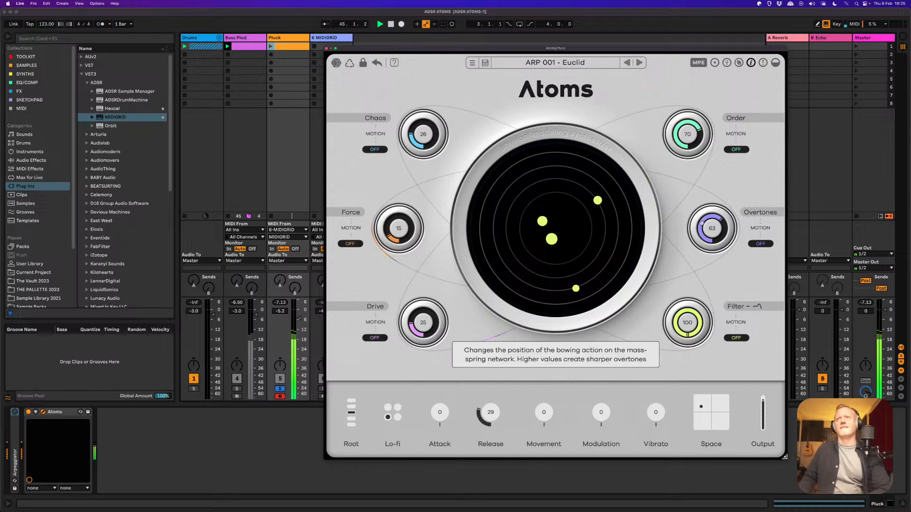
{"action": "mouse_move", "coordinate": [712, 230]}
{"action": "left_mouse_down"}
{"action": "mouse_move", "coordinate": [712, 271]}
{"action": "mouse_move", "coordinate": [695, 224]}
{"action": "left_mouse_up"}
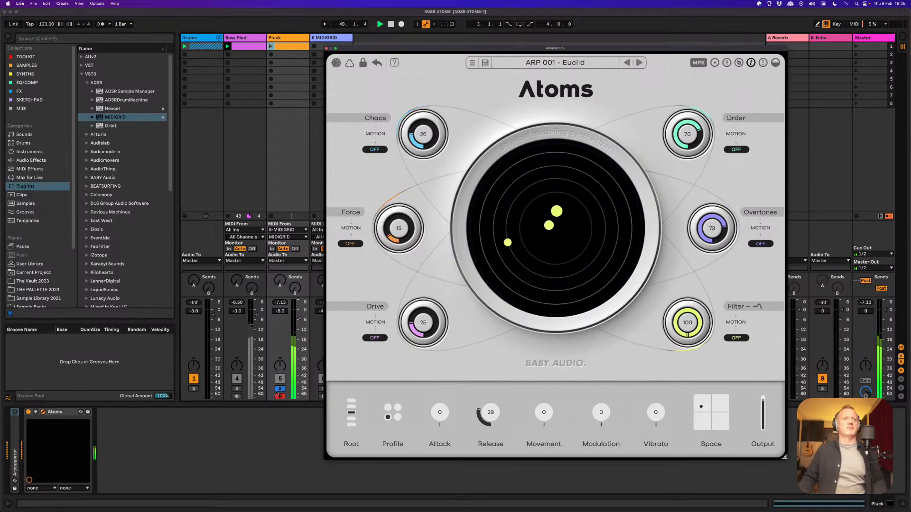
- Raise the Pluck track's volume to -3.6 dB and set the Space reverb to 36% mix and 67% size
{"action": "left_click_drag", "start_coordinate": [299, 319], "coordinate": [299, 315]}
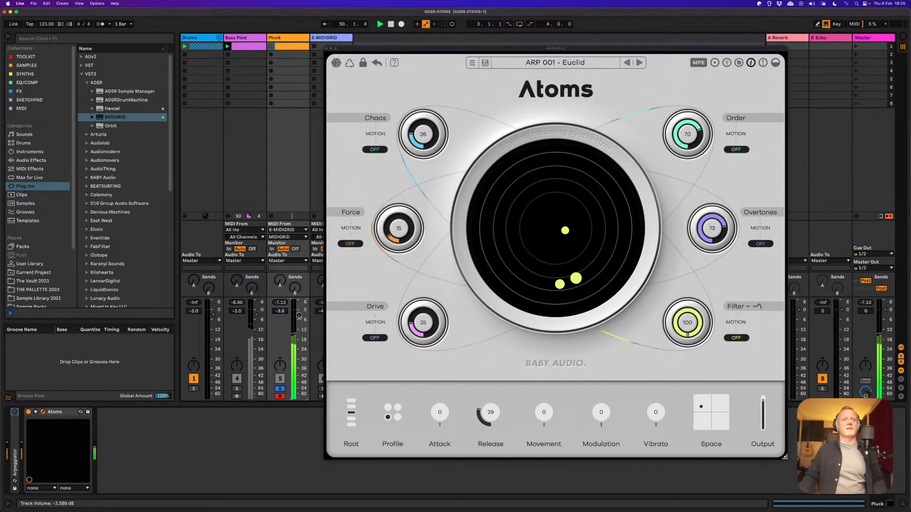
{"action": "left_click", "coordinate": [702, 407]}
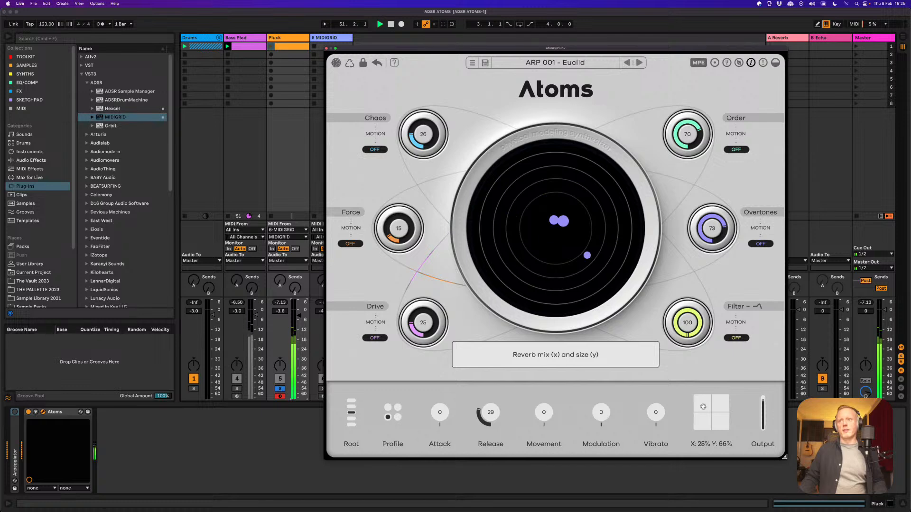
{"action": "left_click_drag", "start_coordinate": [706, 407], "coordinate": [707, 407]}
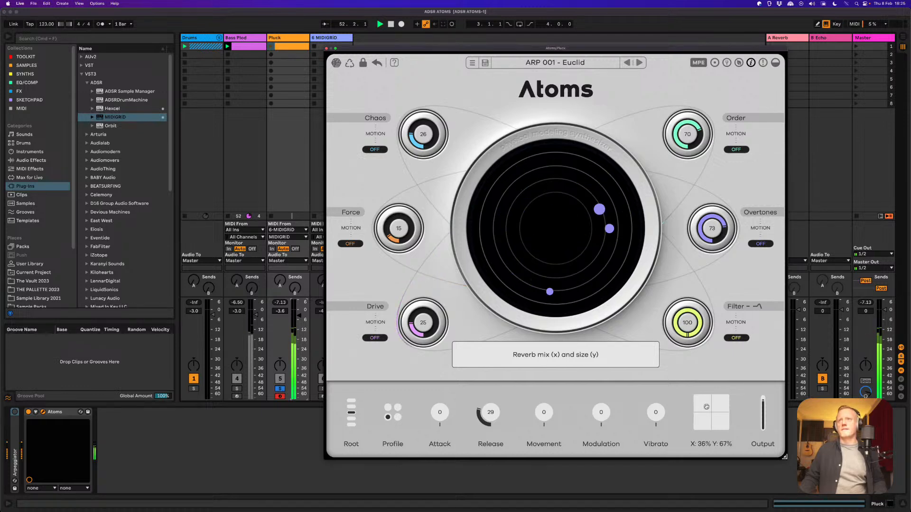
- Solo Drums and Bass Plod, lower Bass Plod's volume to -4.4 dB and raise Pluck's Echo send to about -9.5 dB
{"action": "left_click", "coordinate": [194, 388]}
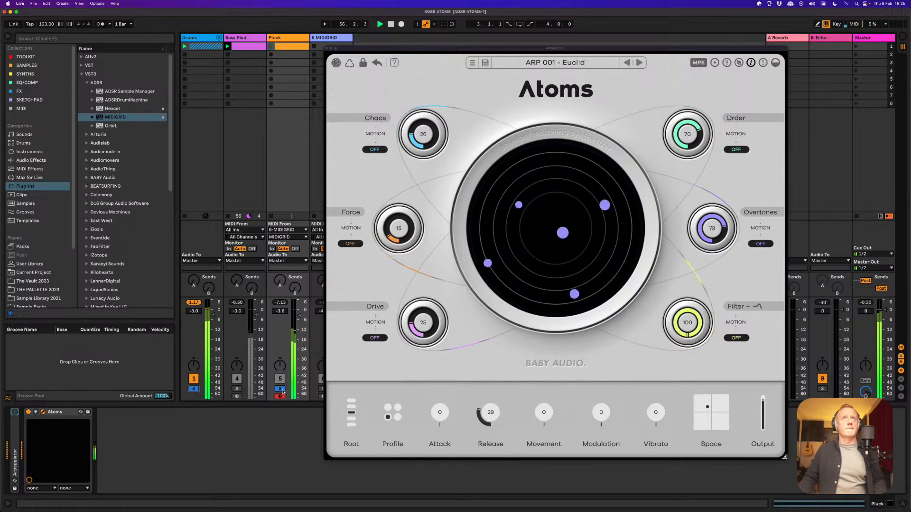
{"action": "left_click", "coordinate": [237, 388]}
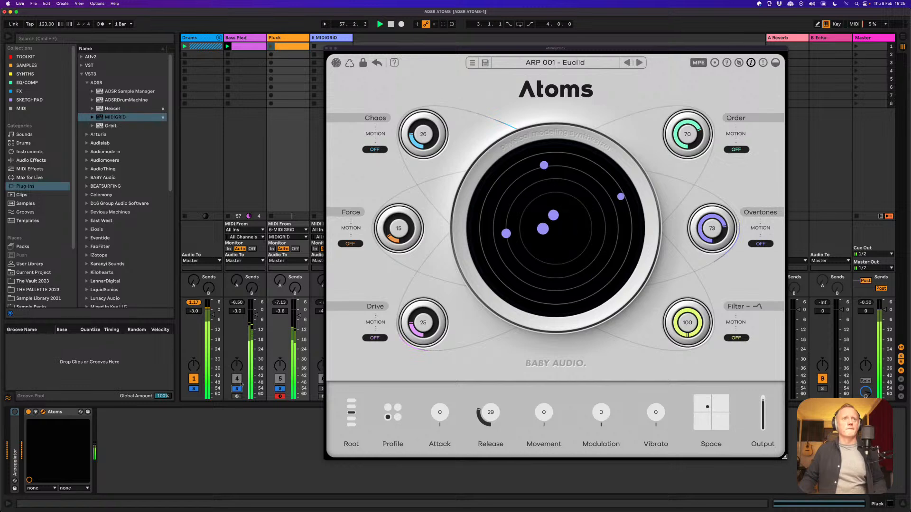
{"action": "left_click_drag", "start_coordinate": [256, 315], "coordinate": [257, 318]}
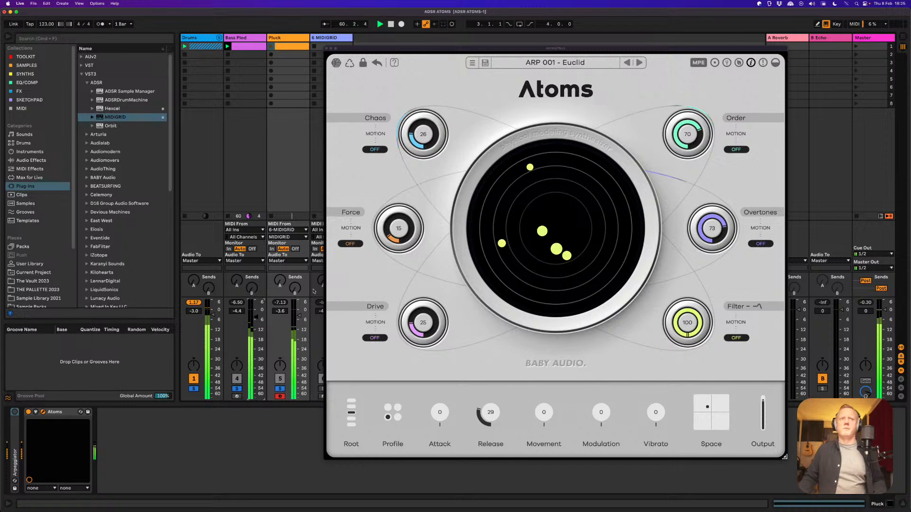
{"action": "left_click_drag", "start_coordinate": [295, 291], "coordinate": [295, 249]}
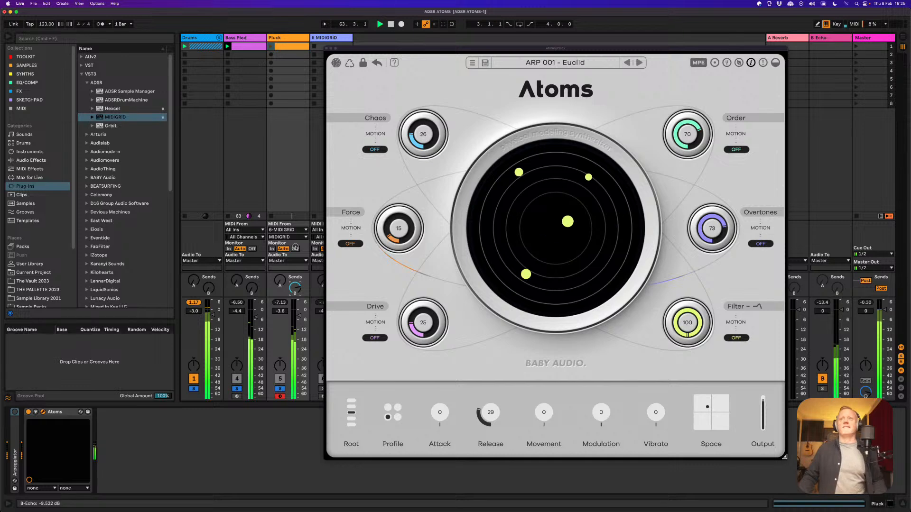
- Unfold the Drums group and raise the Kick HPF macro of Prog Rack 001 to 138 Hz
{"action": "left_click", "coordinate": [219, 39]}
{"action": "left_click", "coordinate": [242, 41]}
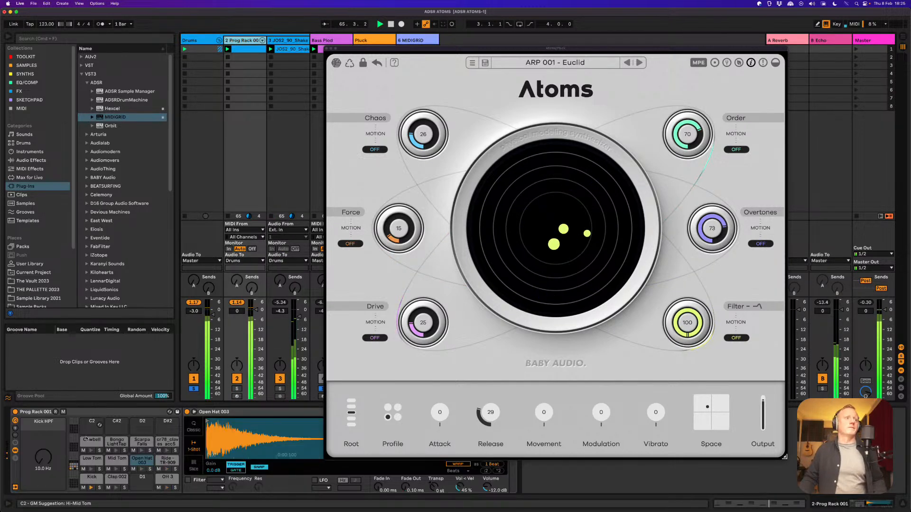
{"action": "left_click_drag", "start_coordinate": [48, 455], "coordinate": [49, 441]}
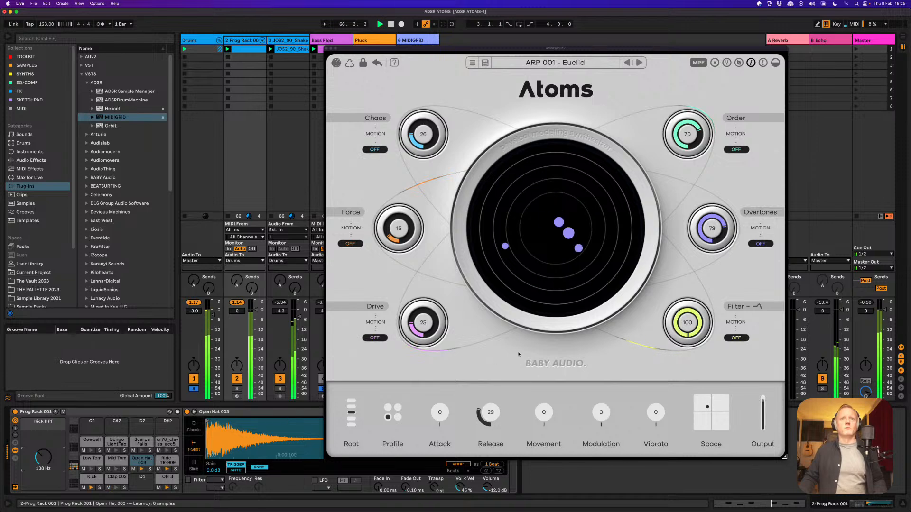
- Adjust the Pluck synth to Drive 60, Force 28, Order 18 and Overtones 80
{"action": "left_click_drag", "start_coordinate": [424, 323], "coordinate": [425, 293]}
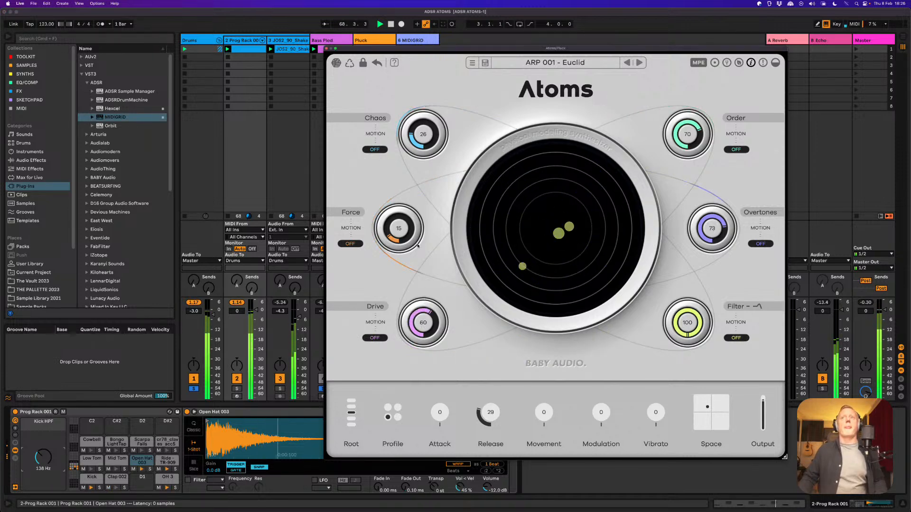
{"action": "mouse_move", "coordinate": [404, 227]}
{"action": "left_mouse_down"}
{"action": "mouse_move", "coordinate": [406, 201]}
{"action": "mouse_move", "coordinate": [407, 216]}
{"action": "left_mouse_up"}
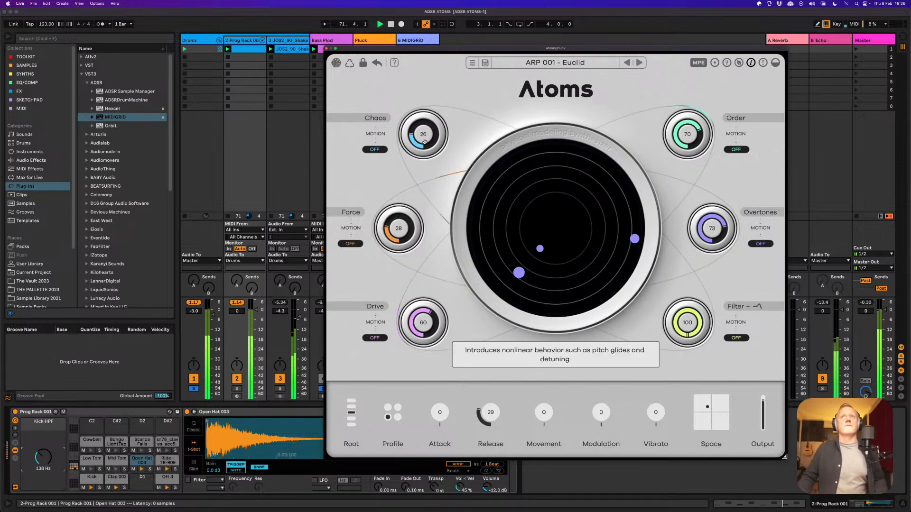
{"action": "left_click_drag", "start_coordinate": [706, 136], "coordinate": [687, 187]}
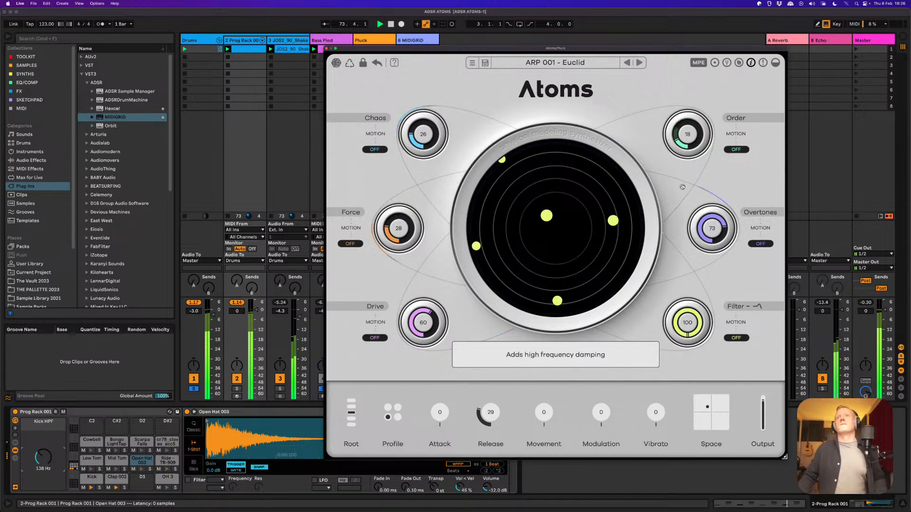
{"action": "mouse_move", "coordinate": [718, 238]}
{"action": "left_mouse_down"}
{"action": "mouse_move", "coordinate": [710, 218]}
{"action": "mouse_move", "coordinate": [711, 231]}
{"action": "left_mouse_up"}
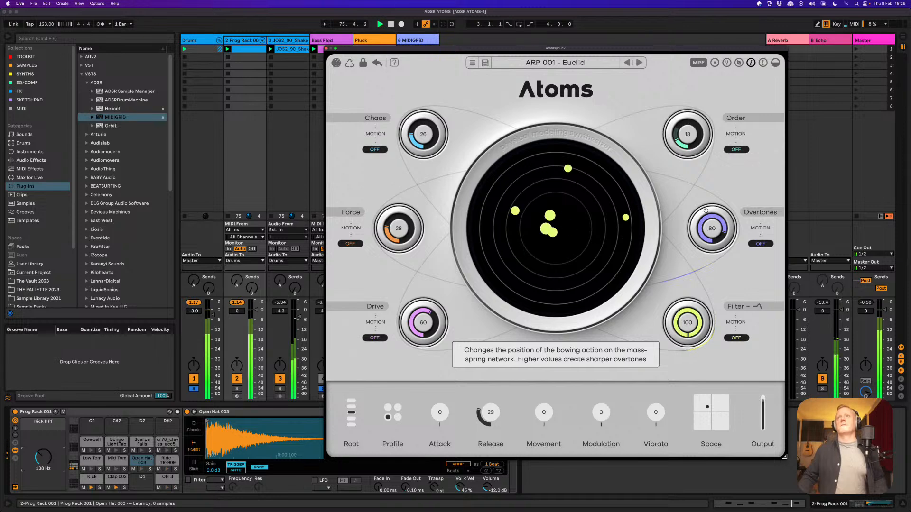
- Raise the Pluck synth's Release to 50 and lower the Kick HPF macro of Prog Rack 001 to 10 Hz
{"action": "left_click_drag", "start_coordinate": [491, 410], "coordinate": [495, 391]}
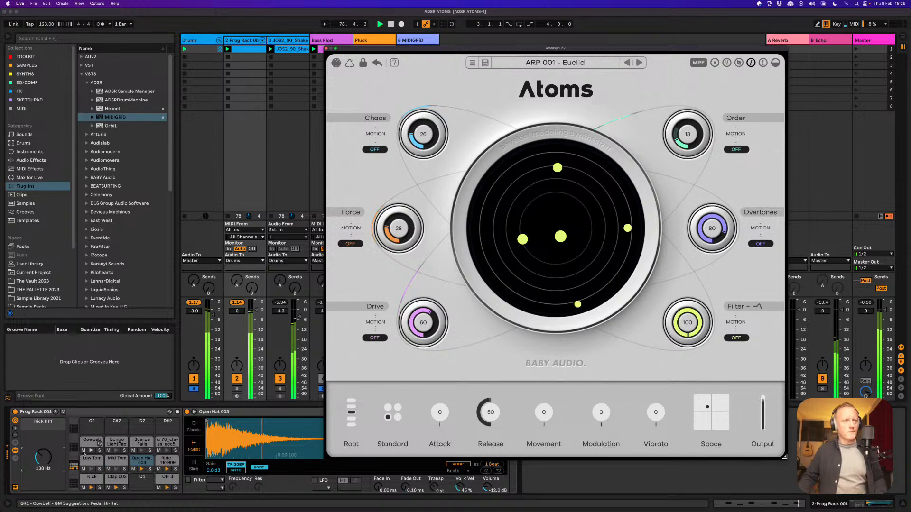
{"action": "left_click_drag", "start_coordinate": [43, 460], "coordinate": [44, 484]}
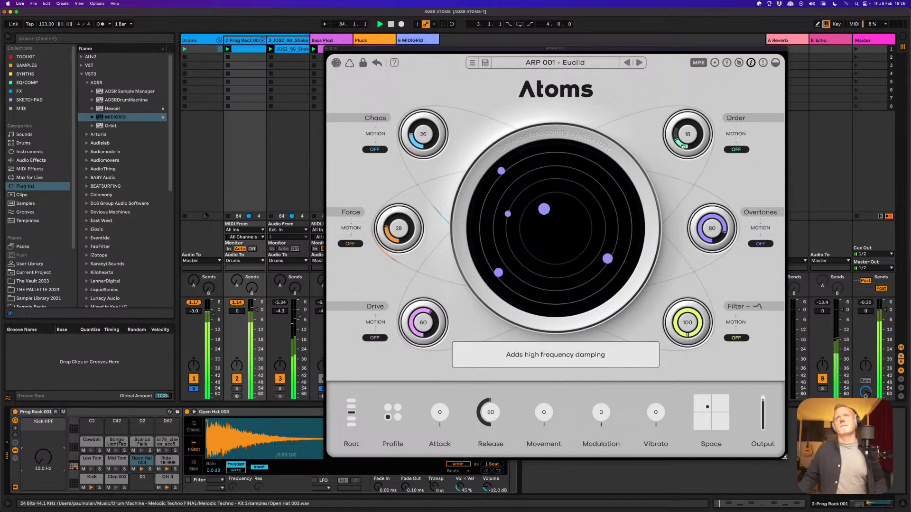
- Adjust the Pluck synth to Order 100, Overtones 72, Drive 28 and Release 29
{"action": "left_click_drag", "start_coordinate": [675, 136], "coordinate": [686, 69]}
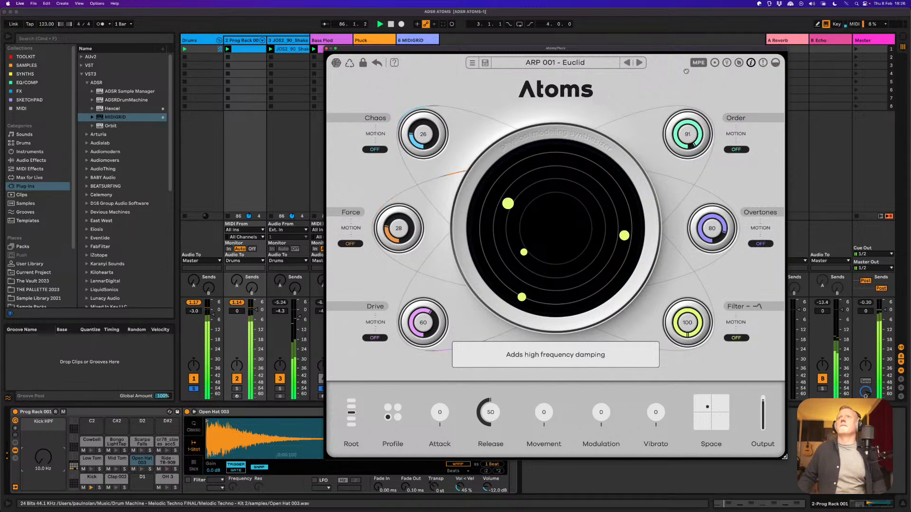
{"action": "left_click_drag", "start_coordinate": [715, 231], "coordinate": [715, 238]}
{"action": "left_click_drag", "start_coordinate": [417, 326], "coordinate": [417, 356]}
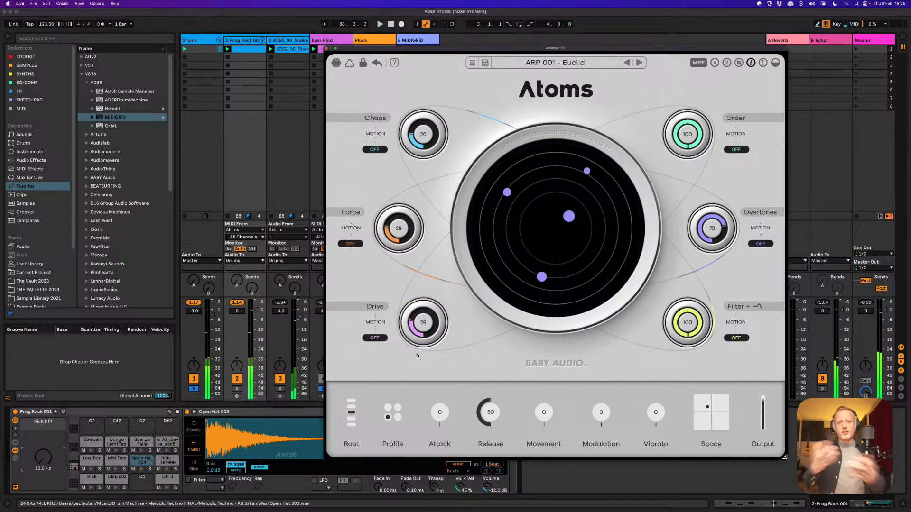
{"action": "left_click_drag", "start_coordinate": [488, 412], "coordinate": [488, 431]}
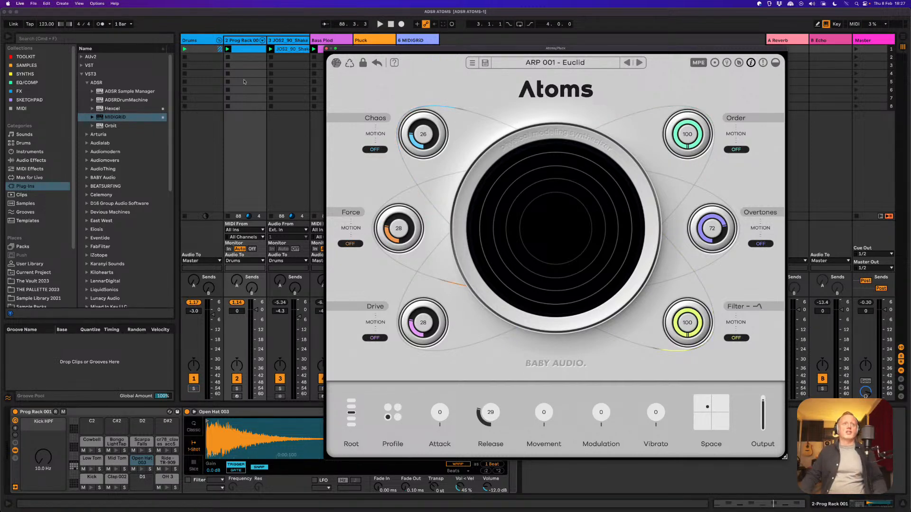
- Fold the Drums group and solo the Pluck track
{"action": "left_click", "coordinate": [219, 40]}
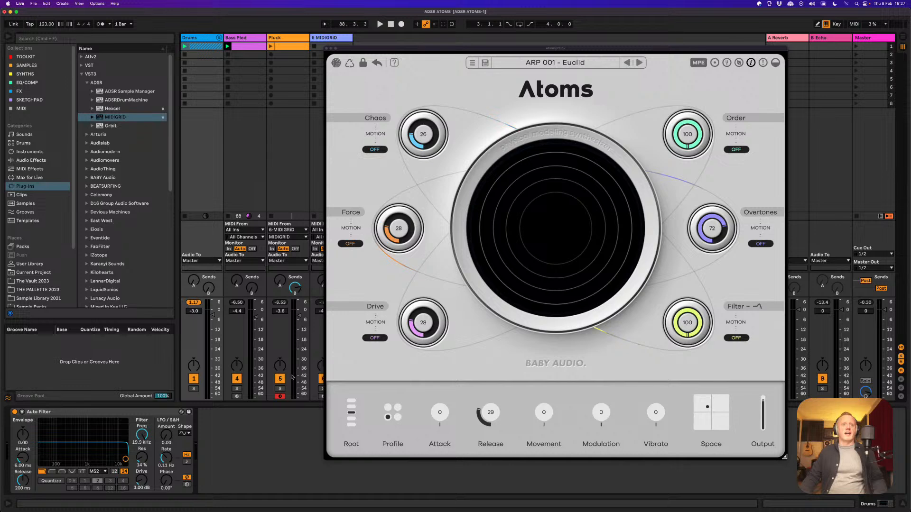
{"action": "left_click", "coordinate": [284, 388]}
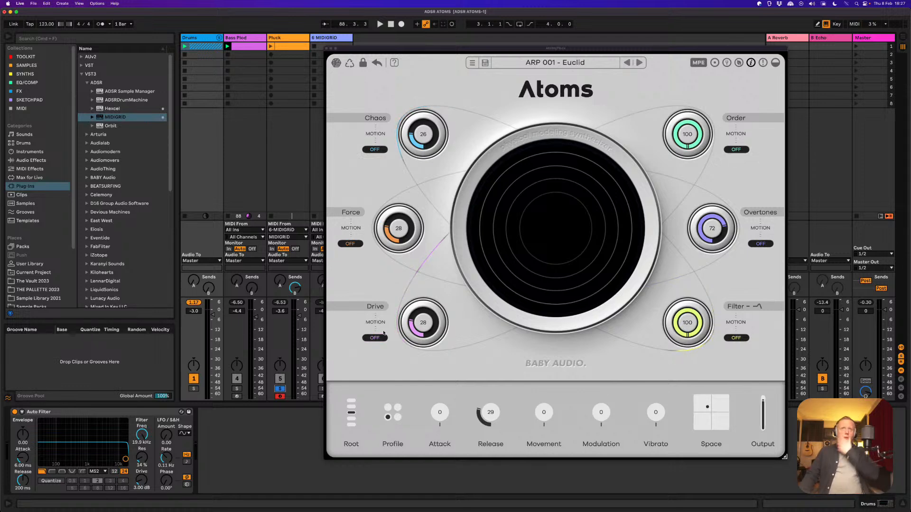
- Save the sound as the preset "ARP 002 - Matrix" in Factory Presets and tag it red
{"action": "left_click", "coordinate": [485, 63]}
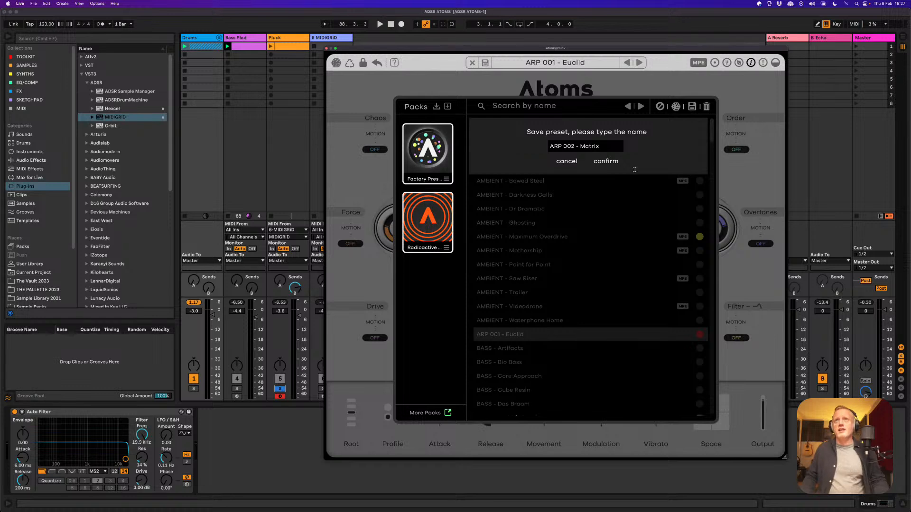
{"action": "left_click", "coordinate": [605, 162]}
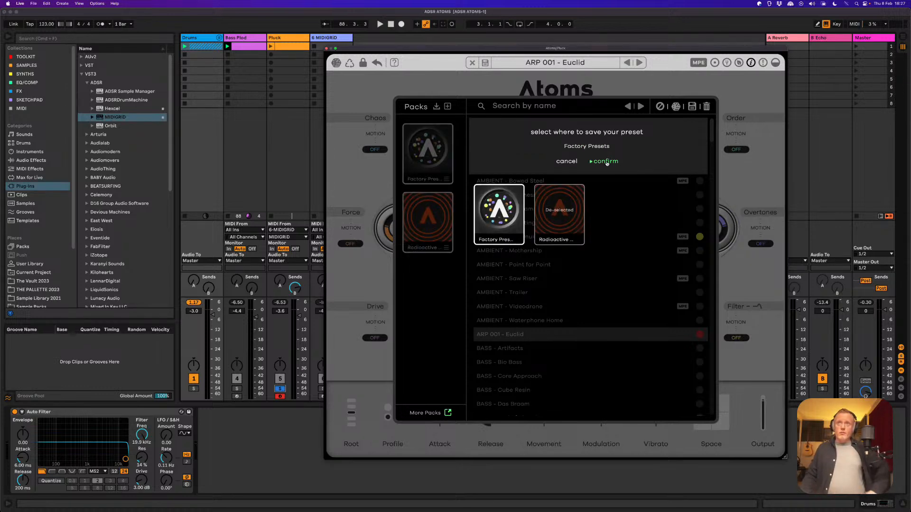
{"action": "left_click", "coordinate": [607, 161]}
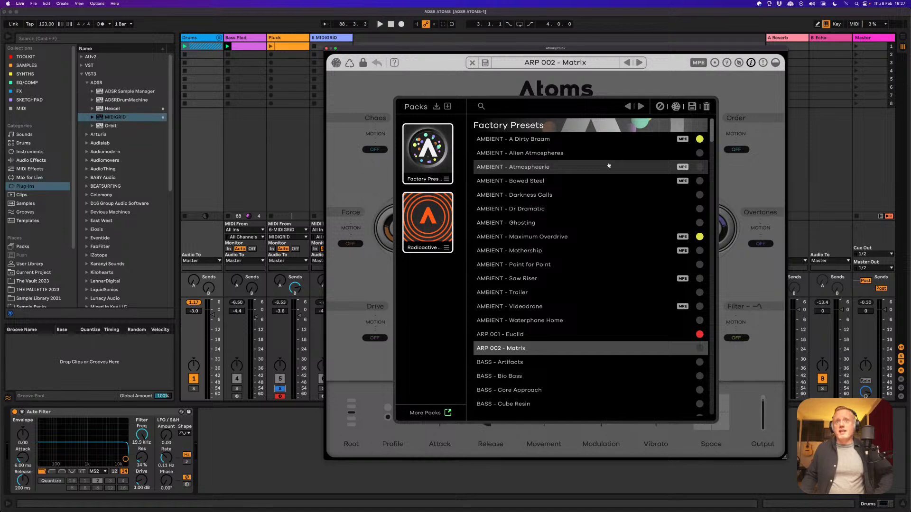
{"action": "left_click", "coordinate": [701, 349]}
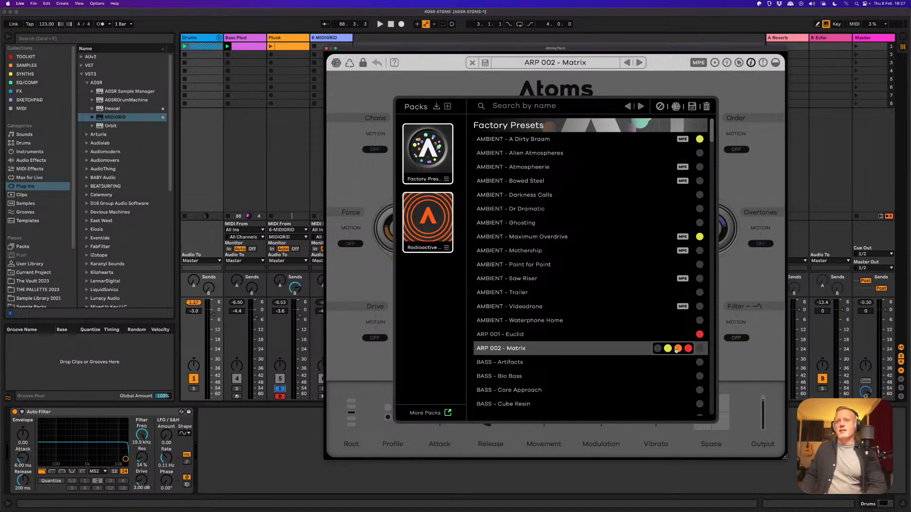
{"action": "left_click", "coordinate": [689, 349]}
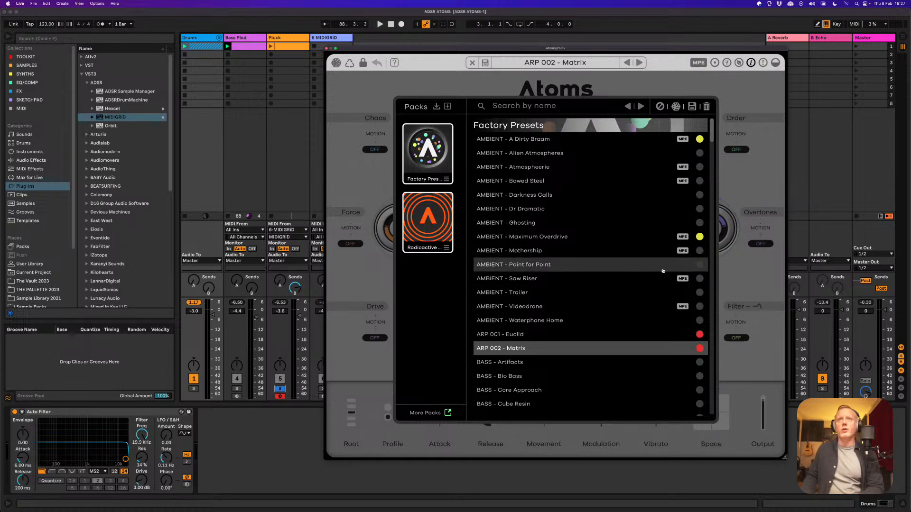
- Filter the preset list by the red and yellow tags in turn, clear the filter and close the preset browser
{"action": "left_click", "coordinate": [663, 109]}
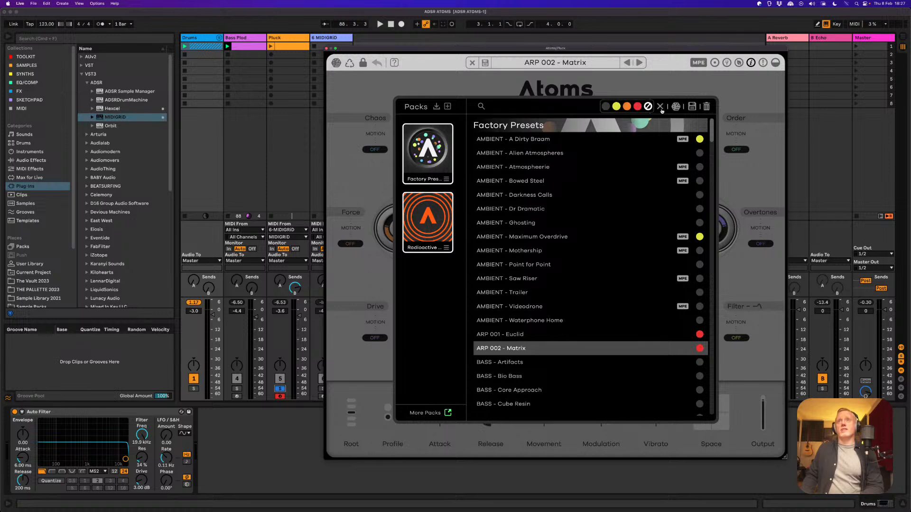
{"action": "left_click", "coordinate": [636, 107]}
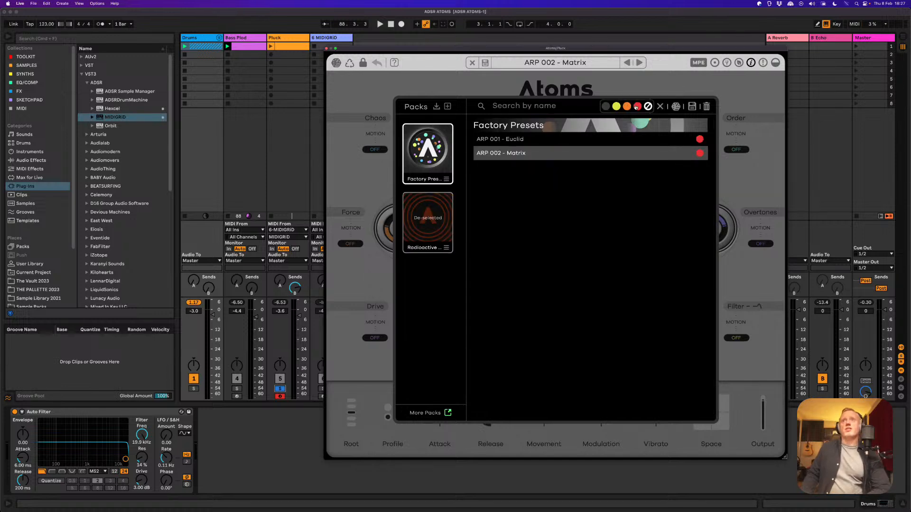
{"action": "left_click", "coordinate": [615, 107]}
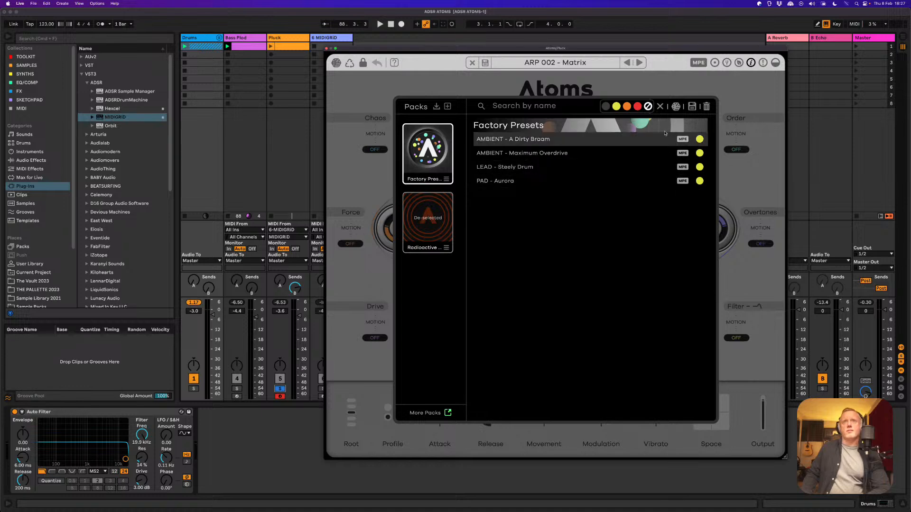
{"action": "left_click", "coordinate": [636, 107]}
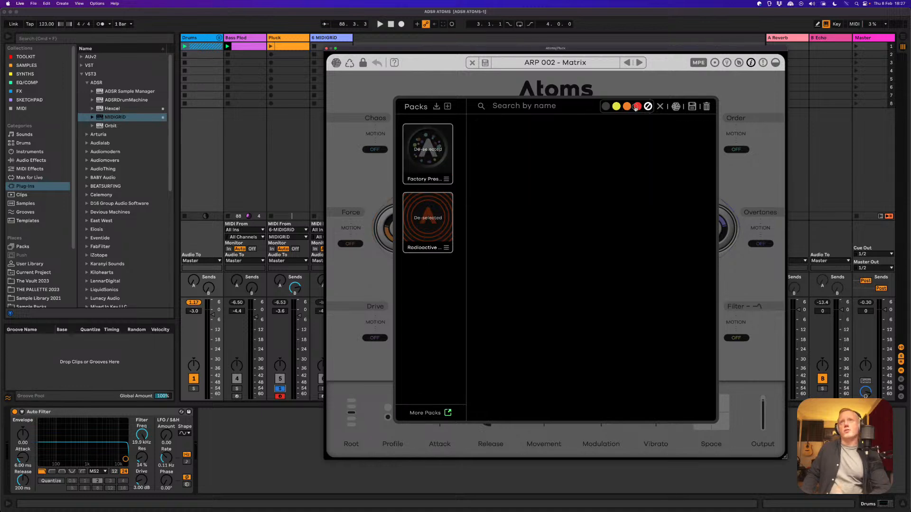
{"action": "left_click", "coordinate": [637, 107]}
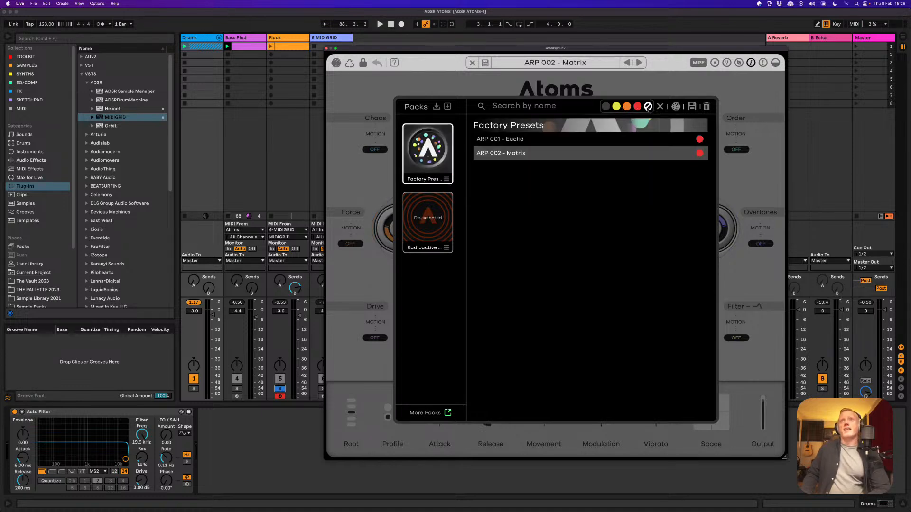
{"action": "left_click", "coordinate": [647, 107]}
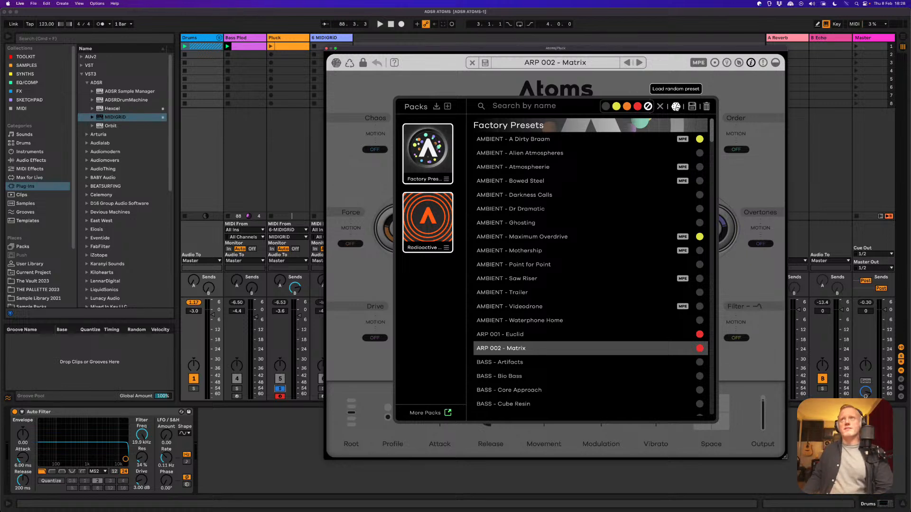
{"action": "left_click", "coordinate": [472, 63]}
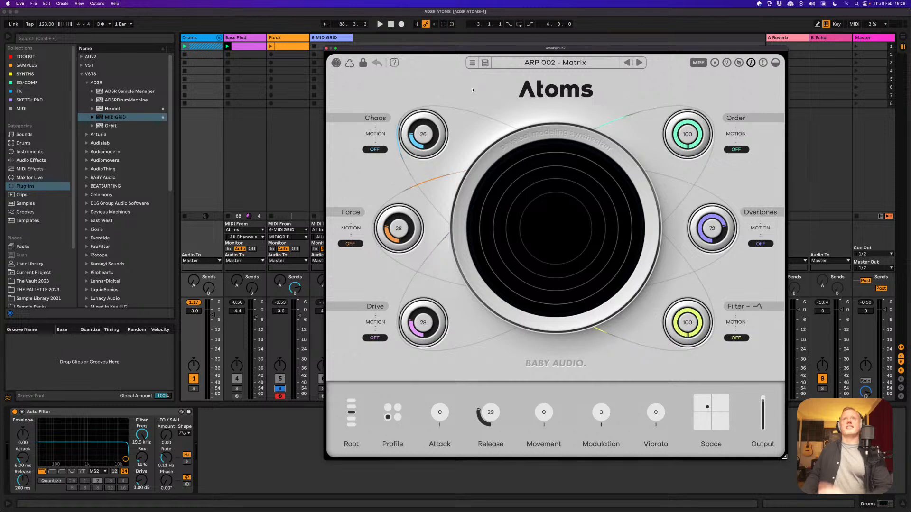
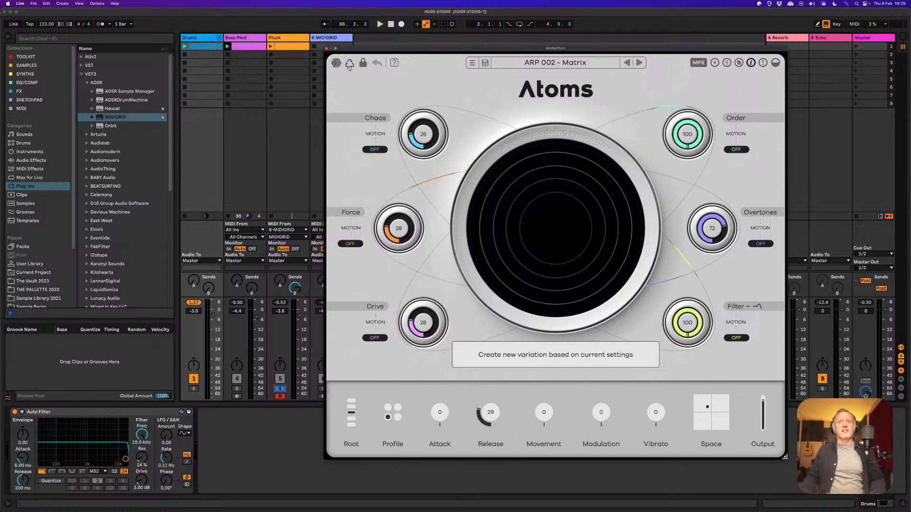
- Play the soloed Pluck pattern and generate successive variations based on the ARP 002 - Matrix settings
{"action": "key", "text": "space"}
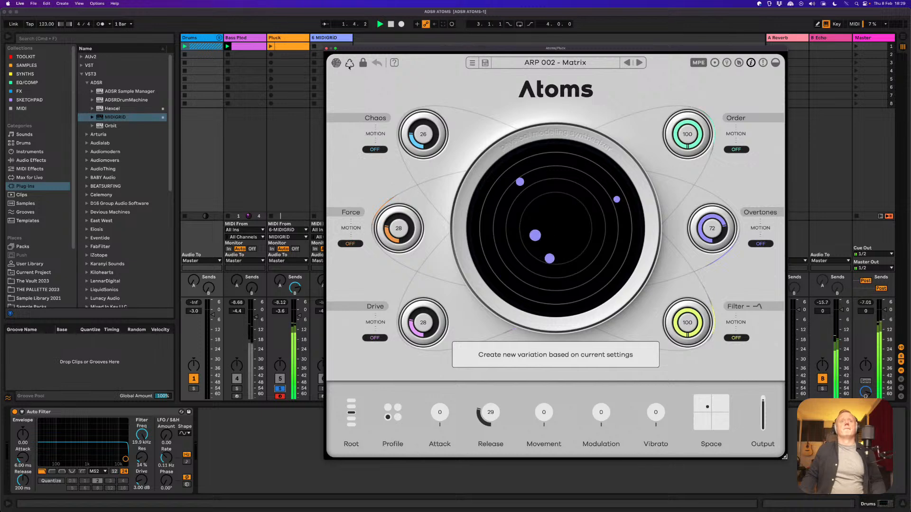
{"action": "left_click", "coordinate": [349, 65]}
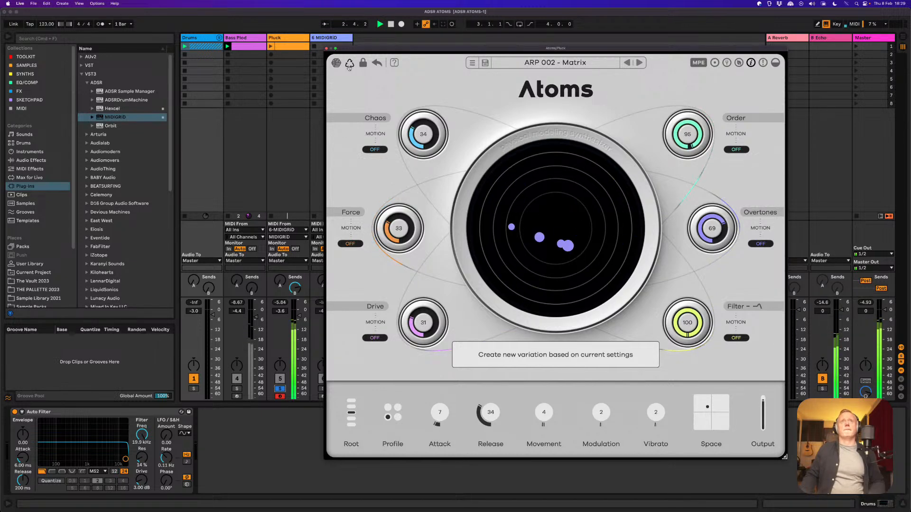
{"action": "left_click", "coordinate": [349, 65]}
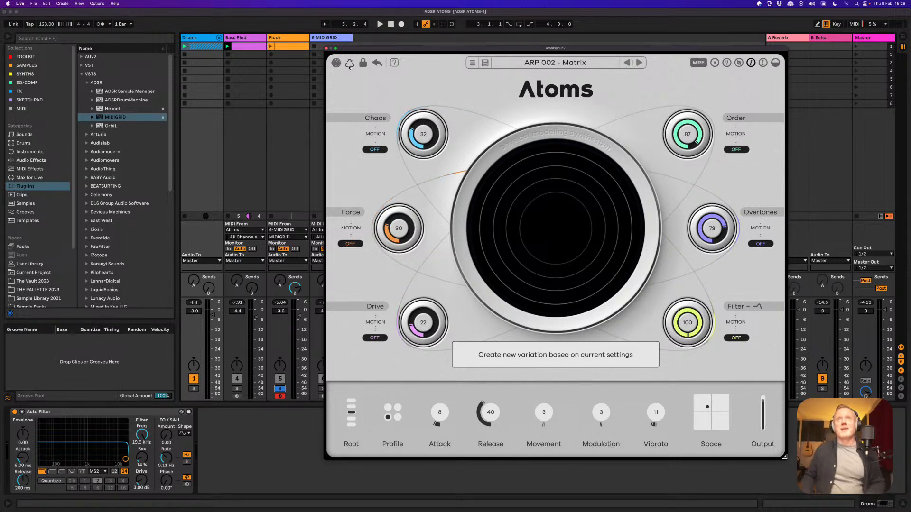
{"action": "left_click", "coordinate": [377, 64]}
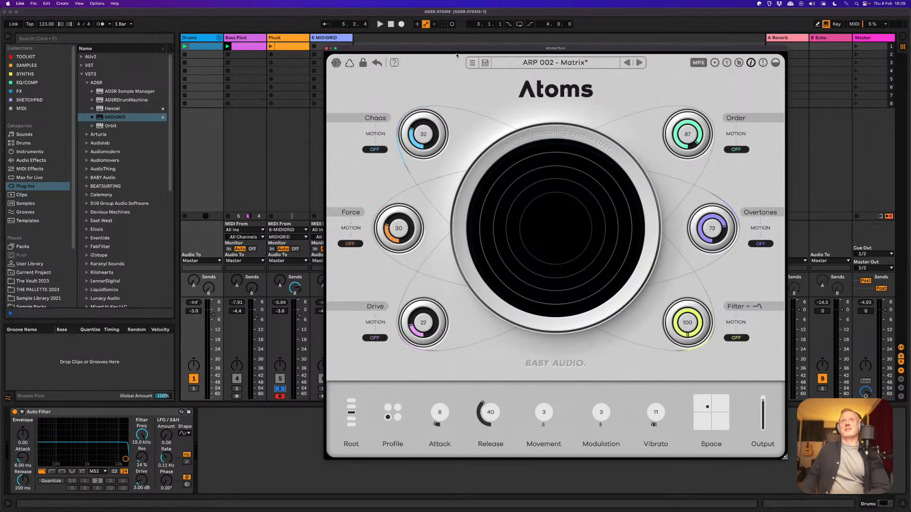
- Save the variation to Factory Presets under the name ARP 002 - Matrix and close the preset browser
{"action": "left_click", "coordinate": [484, 64]}
{"action": "left_click", "coordinate": [606, 161]}
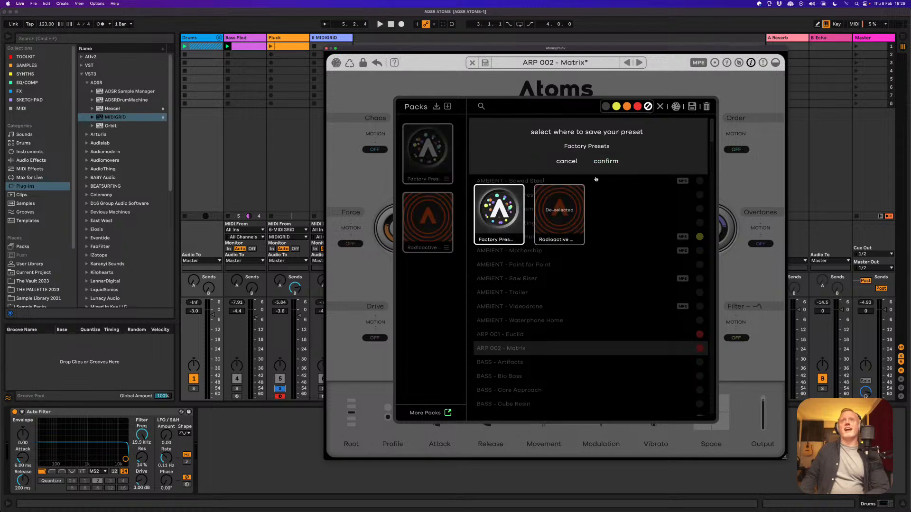
{"action": "left_click", "coordinate": [606, 161]}
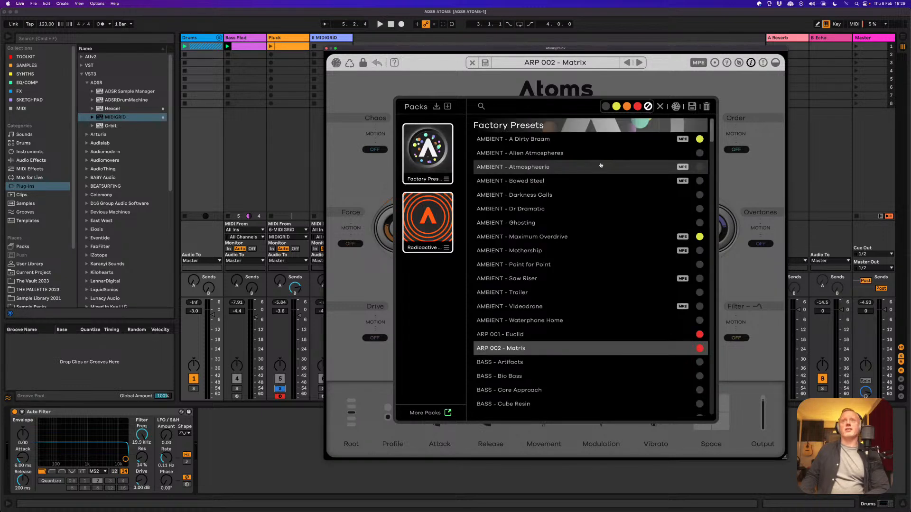
{"action": "left_click", "coordinate": [448, 87]}
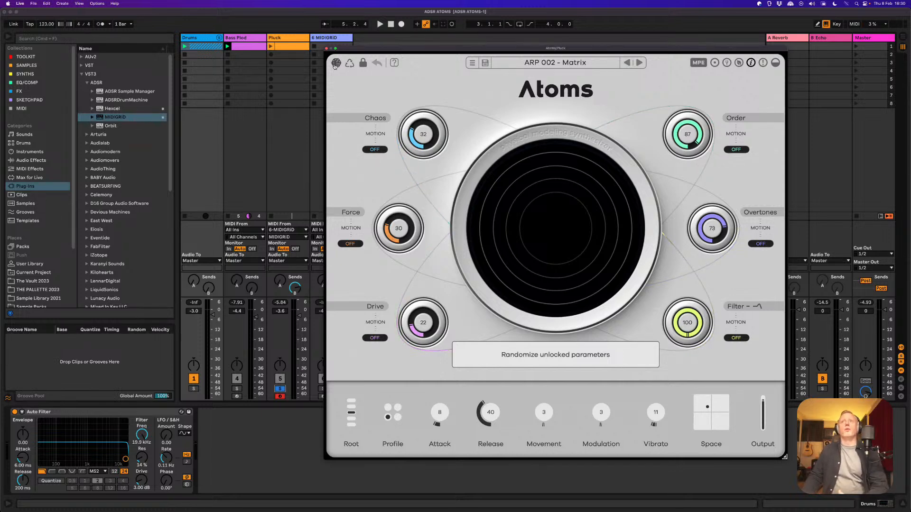
- Try randomizing the unlocked parameters twice while auditioning the pattern, and undo the randomization
{"action": "left_click", "coordinate": [335, 65]}
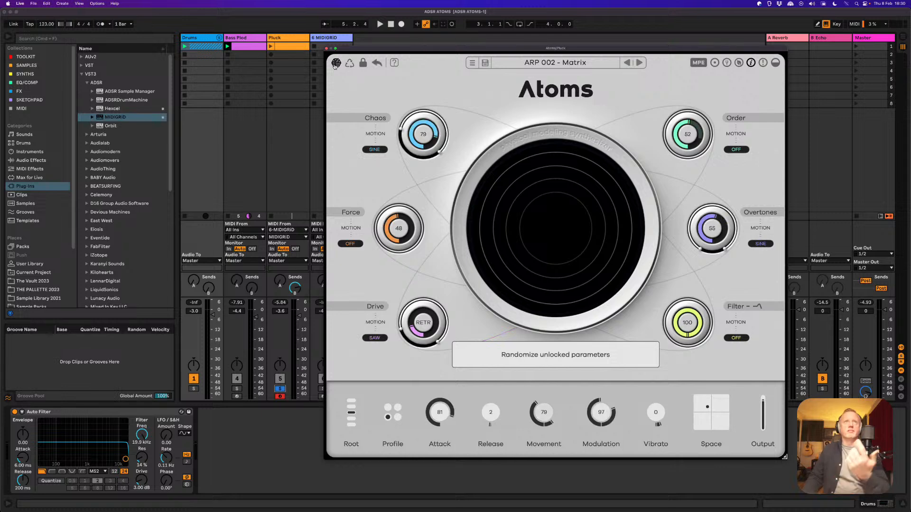
{"action": "key", "text": "space"}
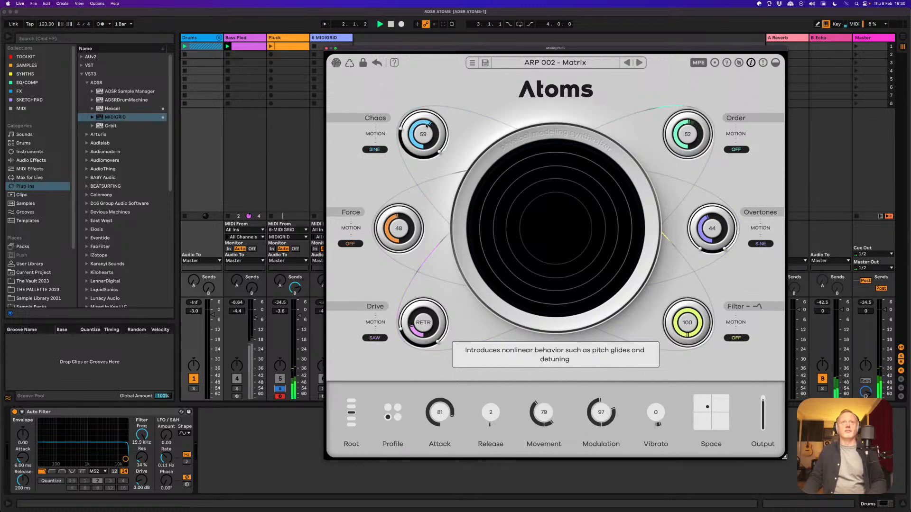
{"action": "left_click", "coordinate": [335, 64]}
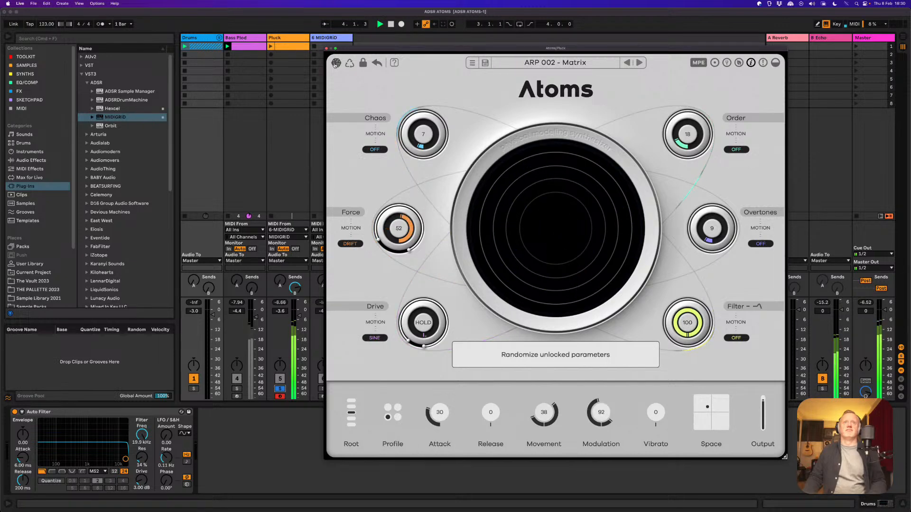
{"action": "key", "text": "space"}
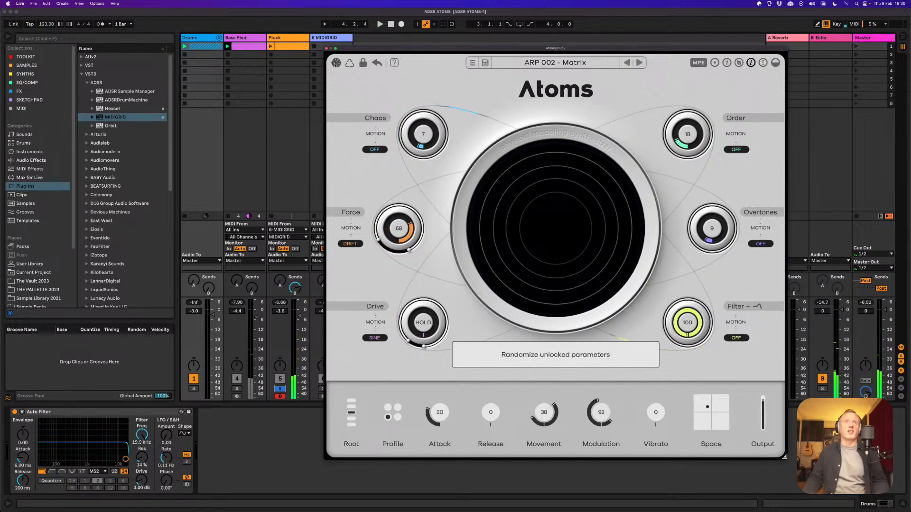
{"action": "left_click", "coordinate": [377, 63]}
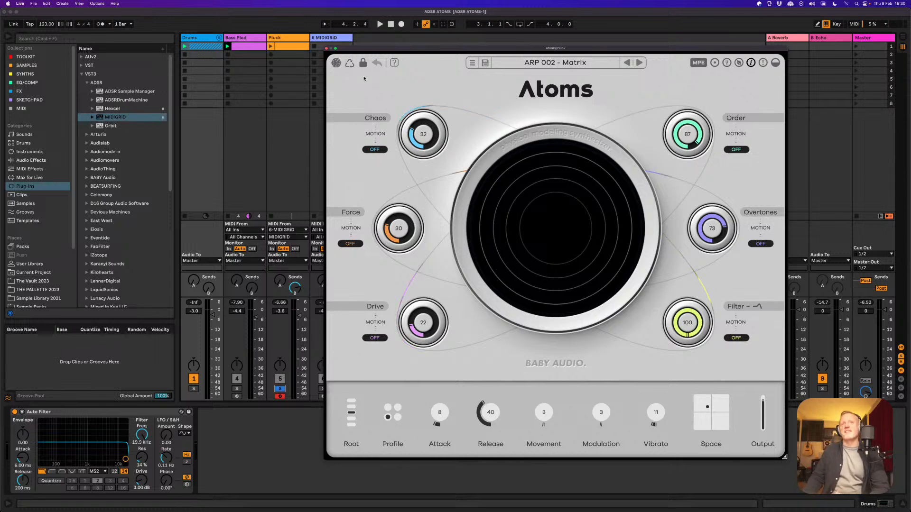
- Lock the Drive parameter and unlock Filter and Profile in the parameter lock view, and leave that view
{"action": "left_click", "coordinate": [363, 63]}
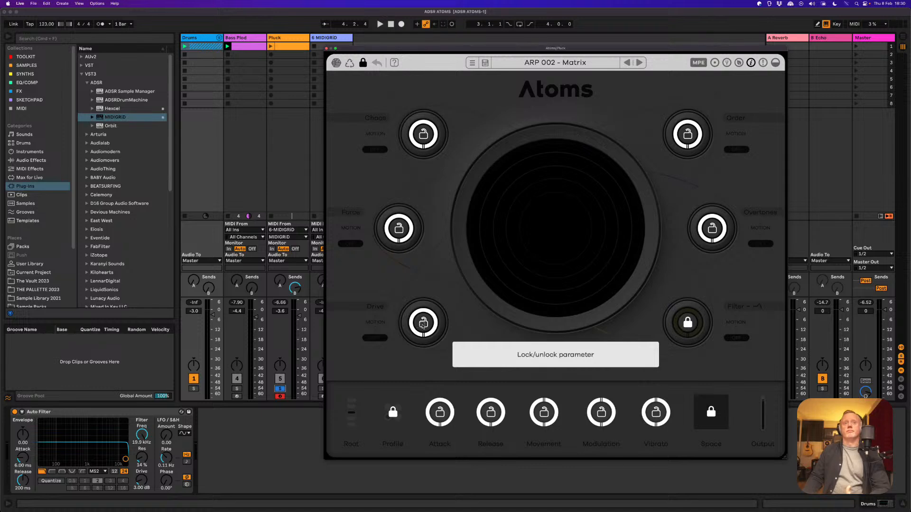
{"action": "left_click", "coordinate": [422, 327]}
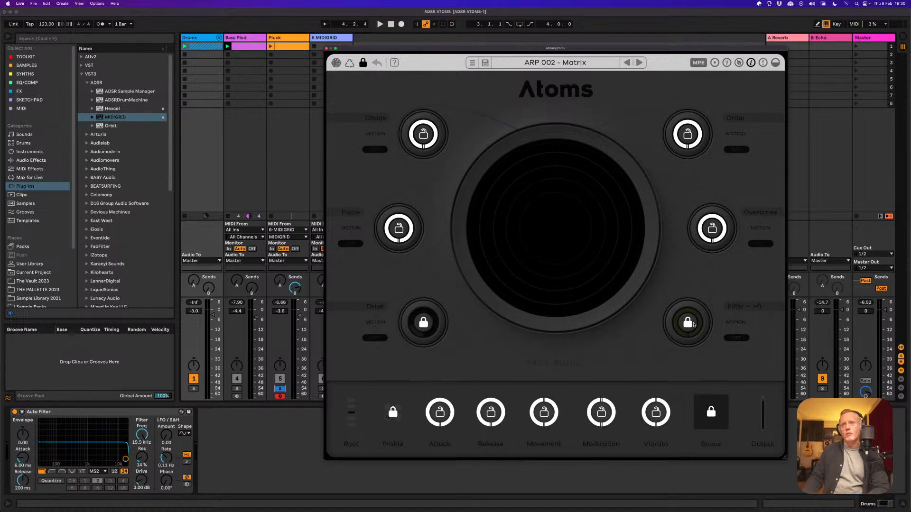
{"action": "left_click", "coordinate": [687, 323]}
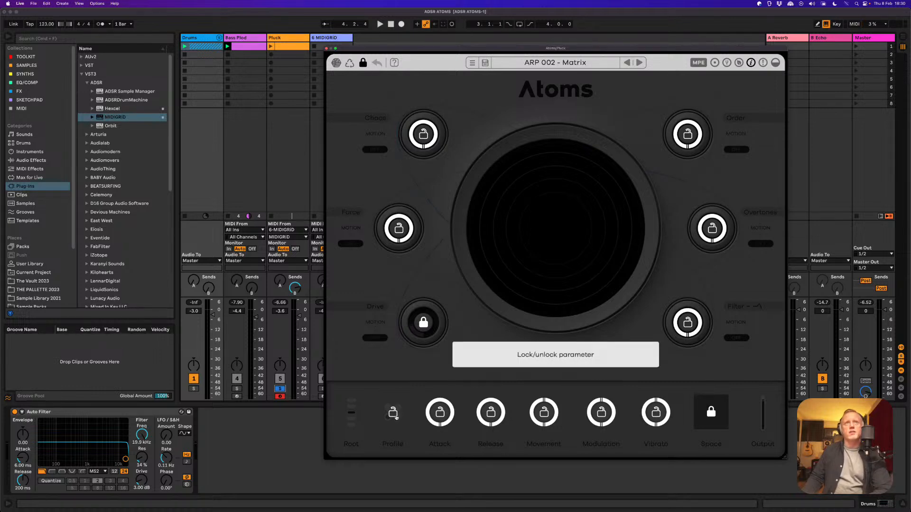
{"action": "left_click", "coordinate": [363, 62]}
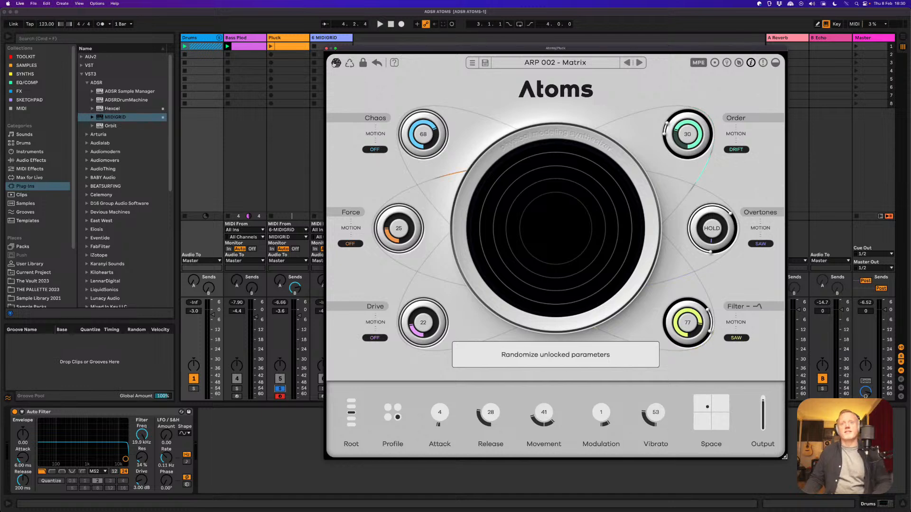
- Randomize the unlocked parameters repeatedly while auditioning the Pluck pattern
{"action": "key", "text": "space"}
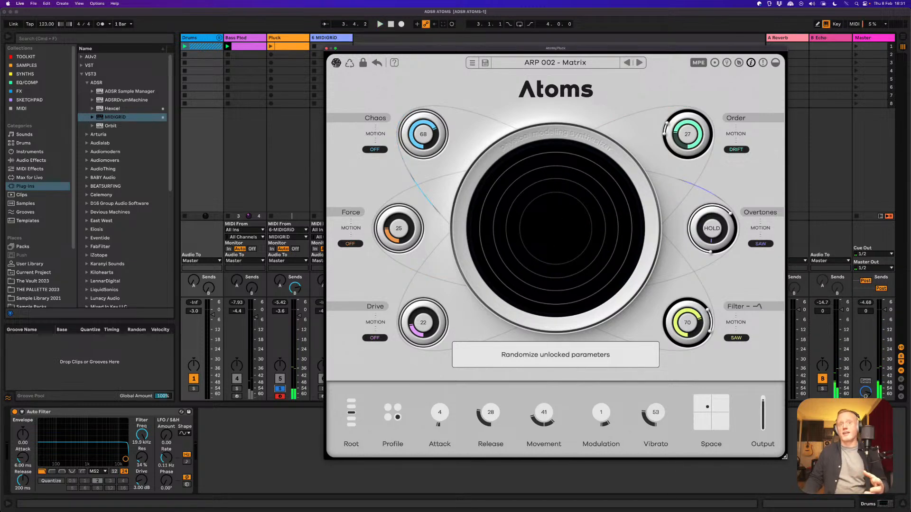
{"action": "left_click", "coordinate": [335, 64]}
{"action": "key", "text": "space"}
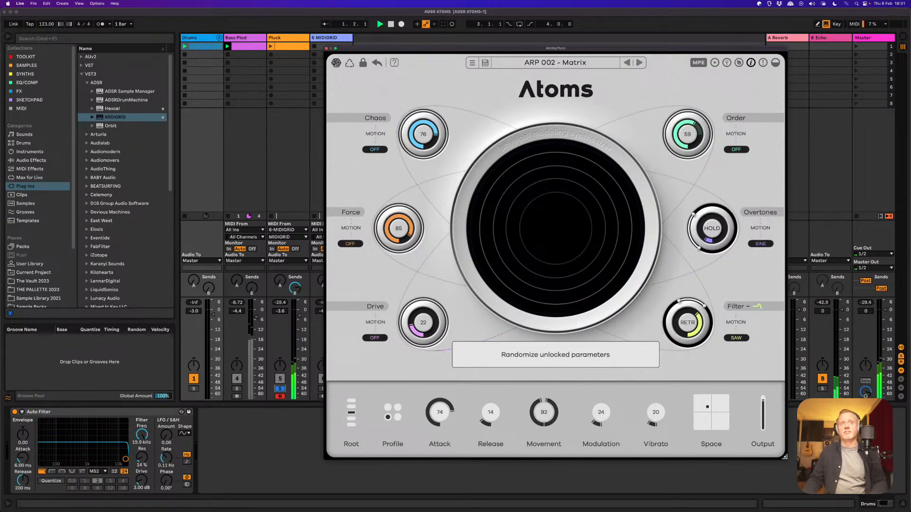
{"action": "left_click", "coordinate": [335, 64]}
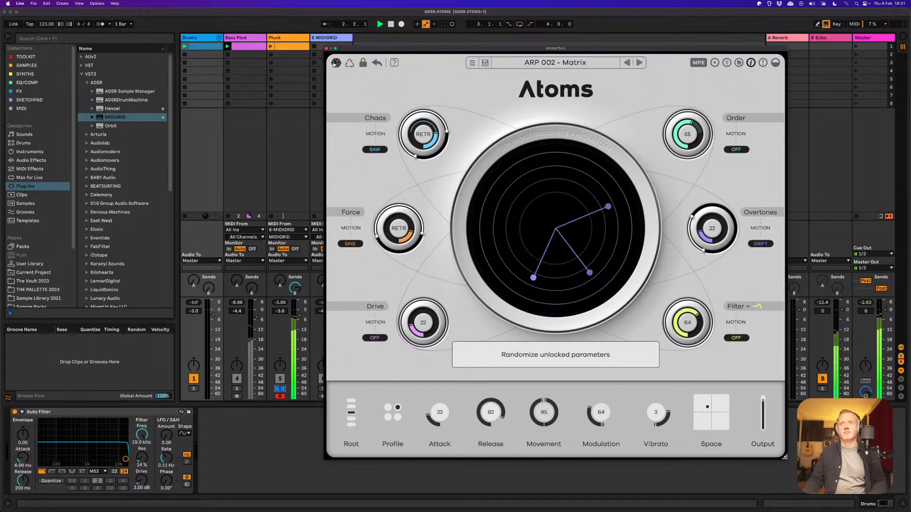
{"action": "left_click", "coordinate": [335, 63]}
{"action": "left_click", "coordinate": [335, 64]}
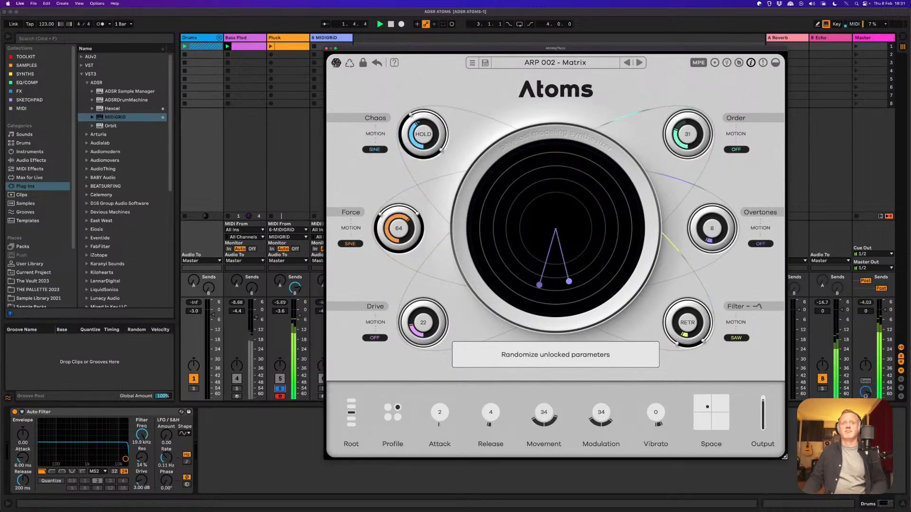
{"action": "left_click", "coordinate": [335, 63]}
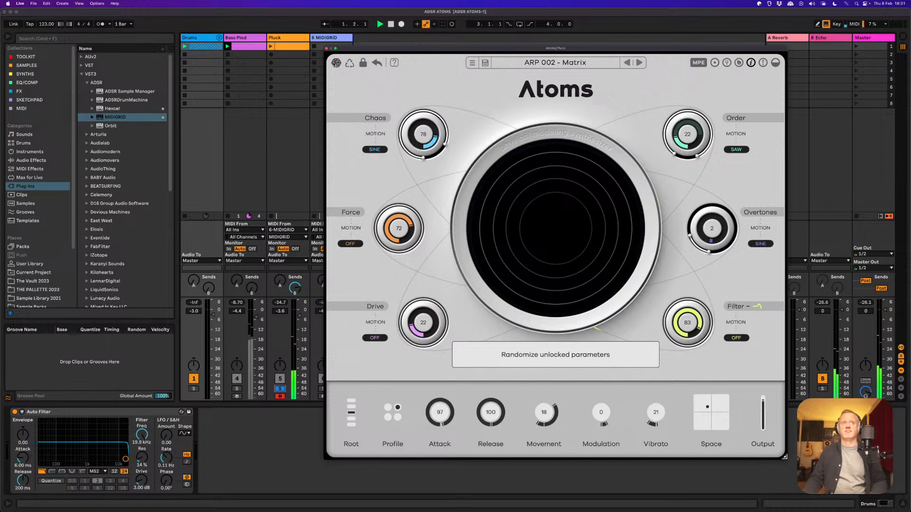
{"action": "left_click", "coordinate": [334, 64]}
{"action": "left_click", "coordinate": [335, 64]}
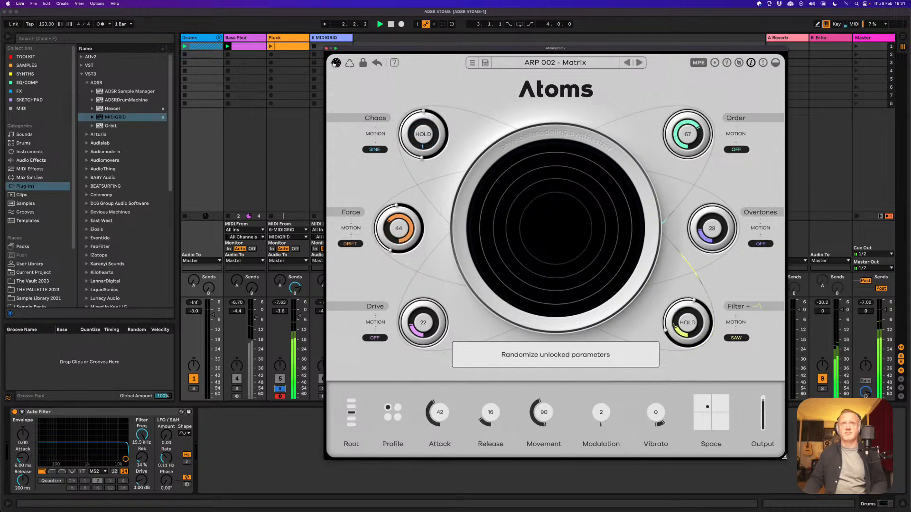
{"action": "left_click", "coordinate": [335, 63]}
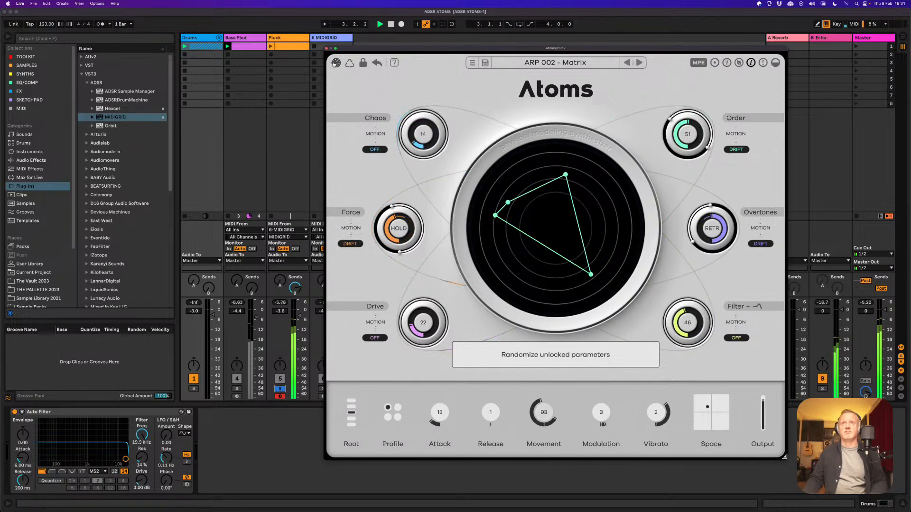
{"action": "left_click", "coordinate": [335, 64]}
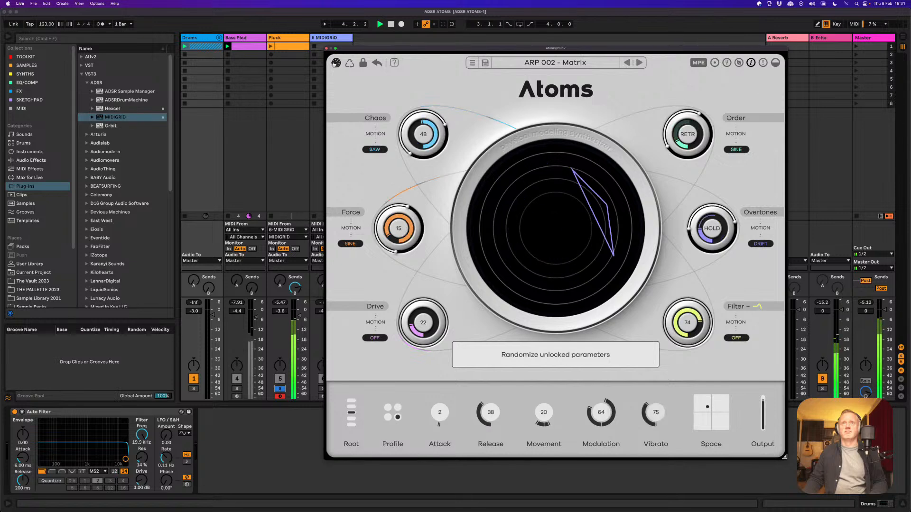
{"action": "left_click", "coordinate": [335, 64]}
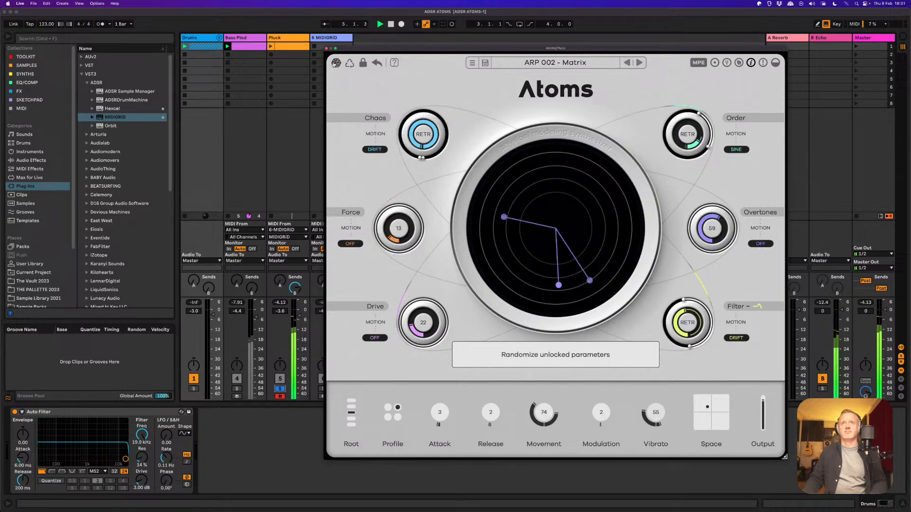
{"action": "left_click", "coordinate": [335, 64]}
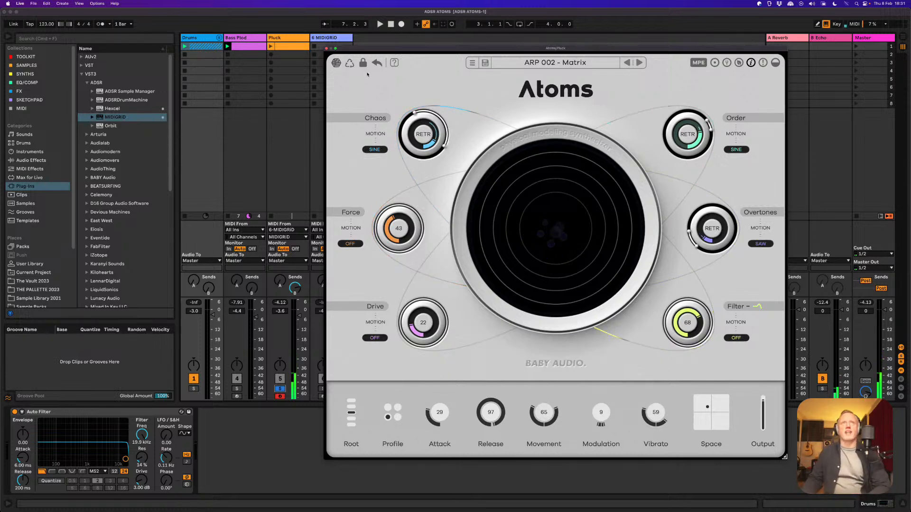
- Reload the ARP 002 - Matrix factory preset, close the preset browser and audition the pattern
{"action": "left_click", "coordinate": [377, 65]}
{"action": "left_click", "coordinate": [579, 67]}
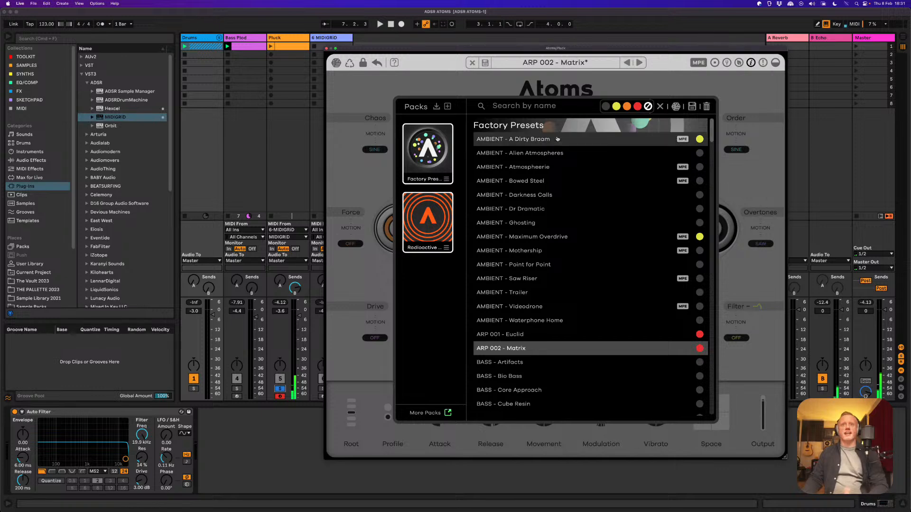
{"action": "left_click", "coordinate": [517, 349]}
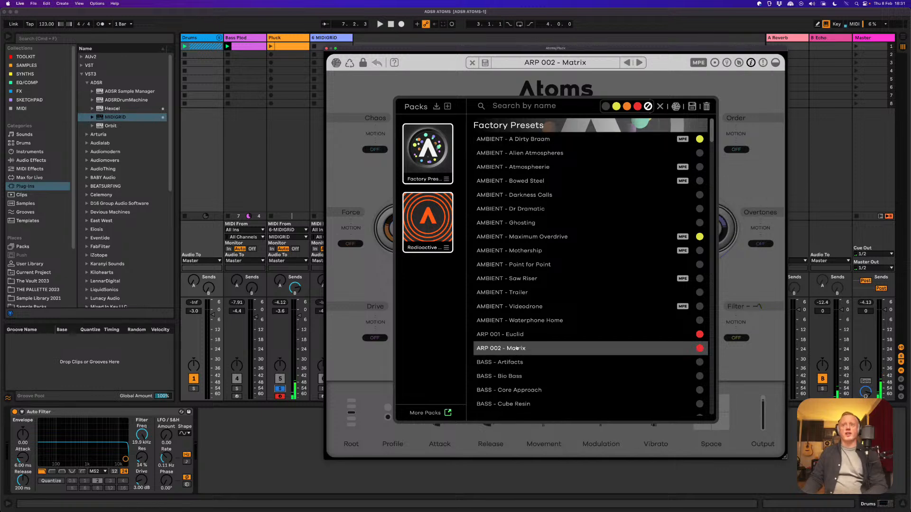
{"action": "left_click", "coordinate": [474, 96]}
{"action": "key", "text": "space"}
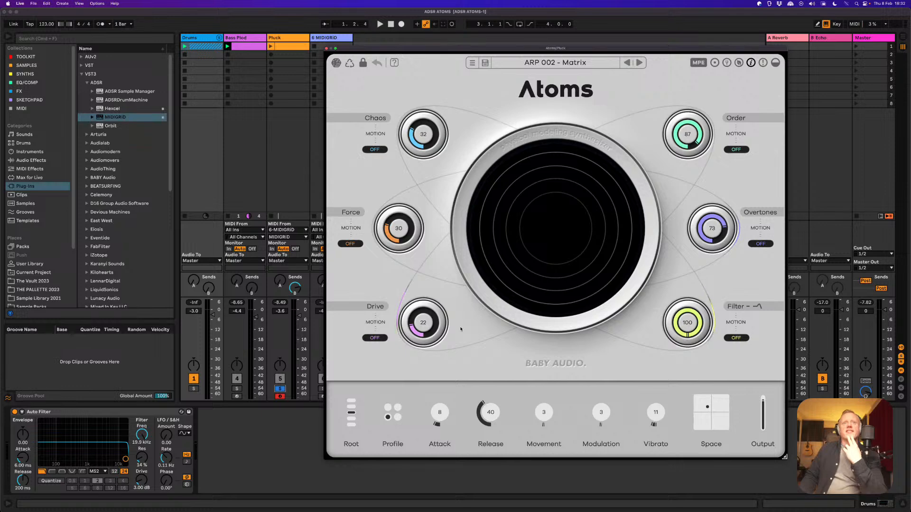
- Set the Chaos motion to DRIFT and adjust the upper and lower limits of its modulation range
{"action": "mouse_move", "coordinate": [426, 325]}
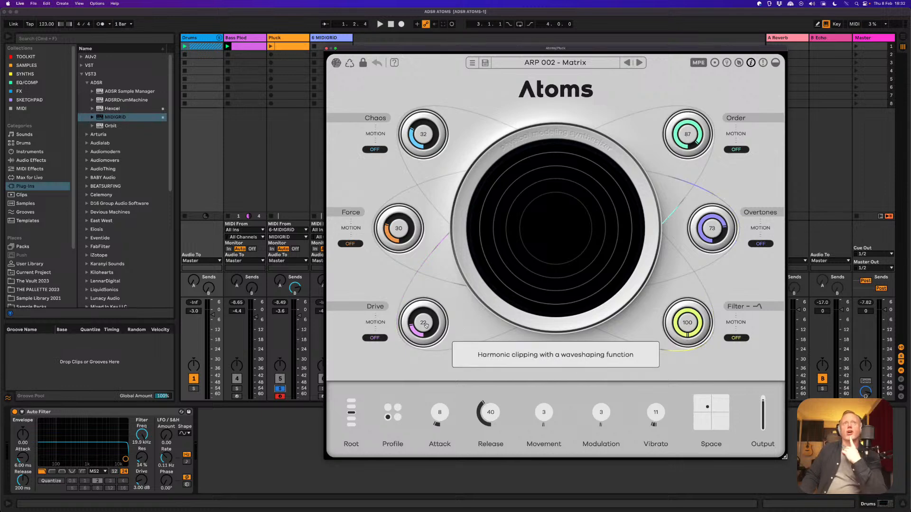
{"action": "left_click", "coordinate": [375, 337]}
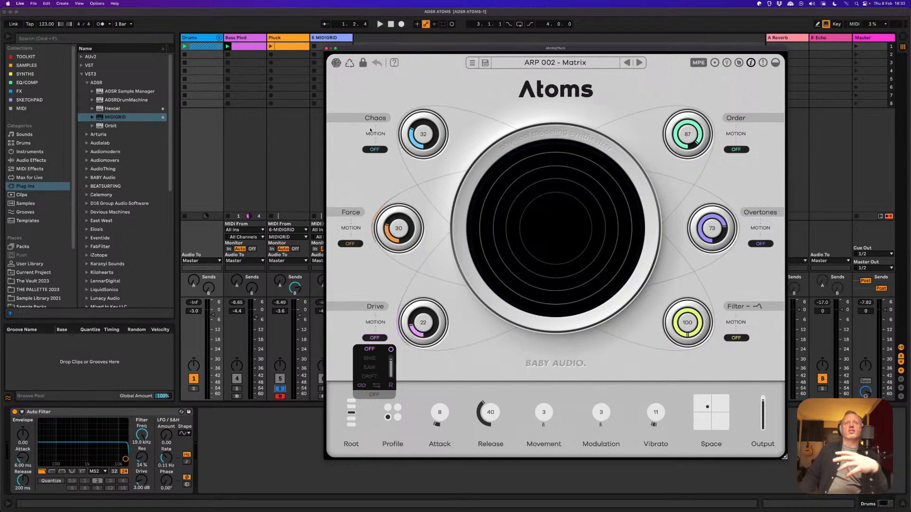
{"action": "left_click", "coordinate": [359, 148]}
{"action": "left_click", "coordinate": [380, 151]}
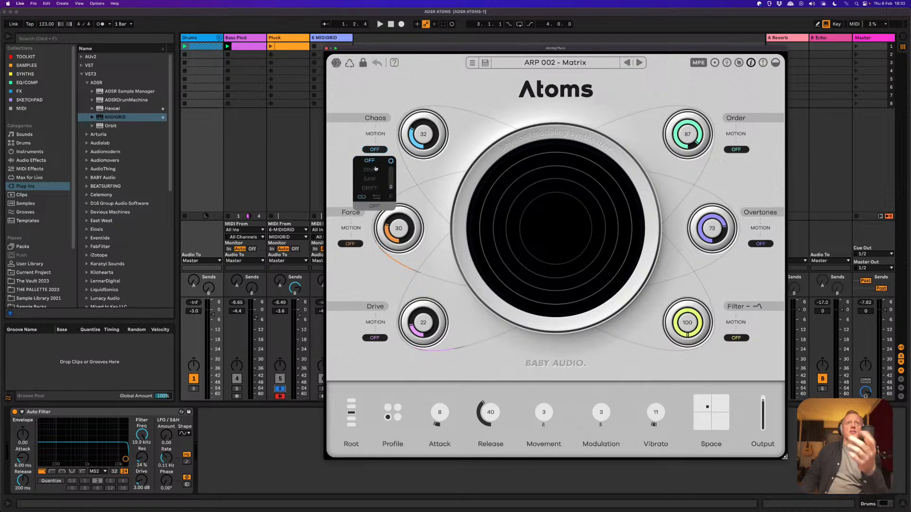
{"action": "left_click", "coordinate": [370, 188]}
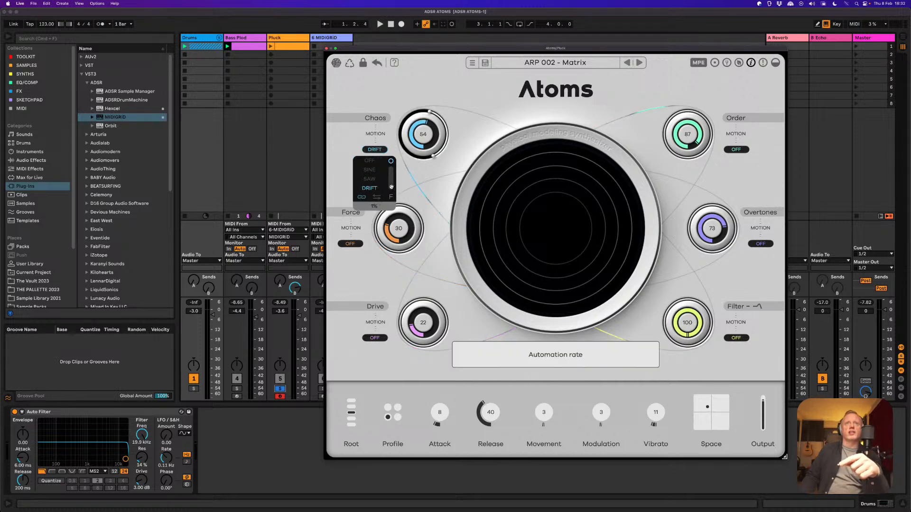
{"action": "left_click_drag", "start_coordinate": [434, 157], "coordinate": [437, 176]}
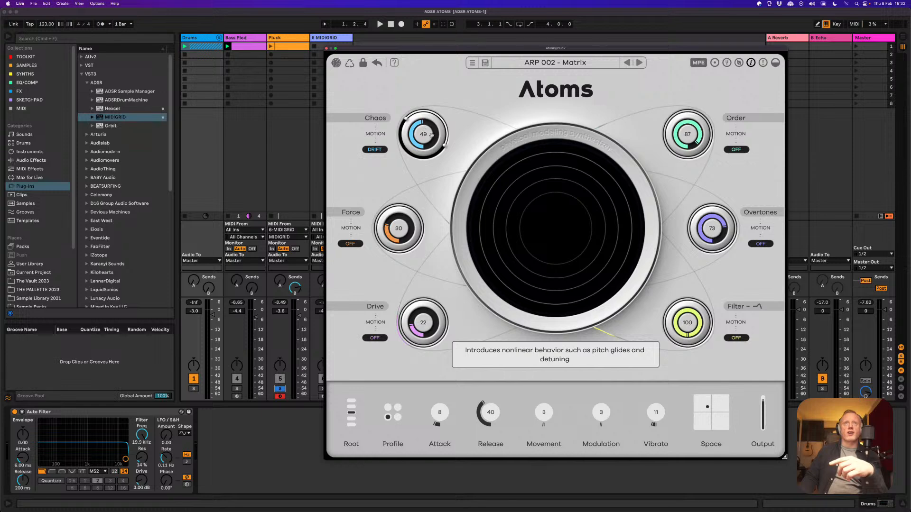
{"action": "left_click_drag", "start_coordinate": [445, 145], "coordinate": [445, 159]}
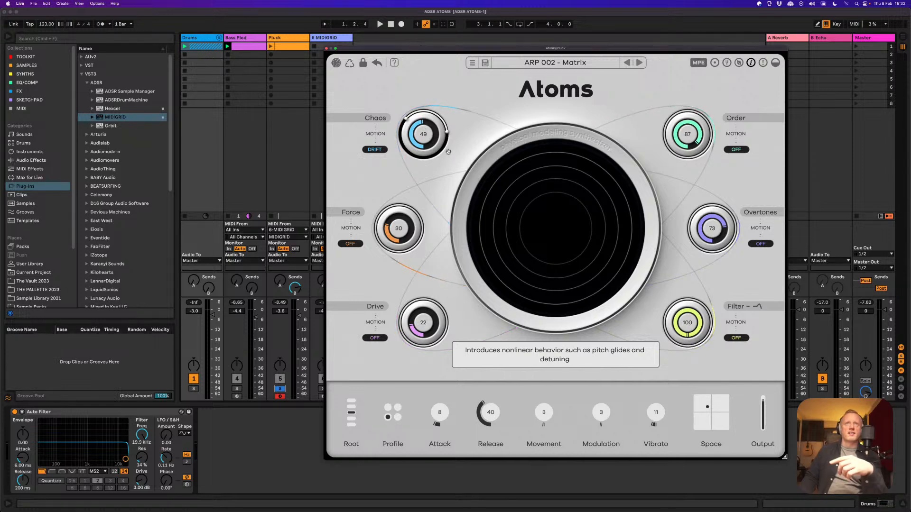
{"action": "left_click_drag", "start_coordinate": [407, 119], "coordinate": [406, 129]}
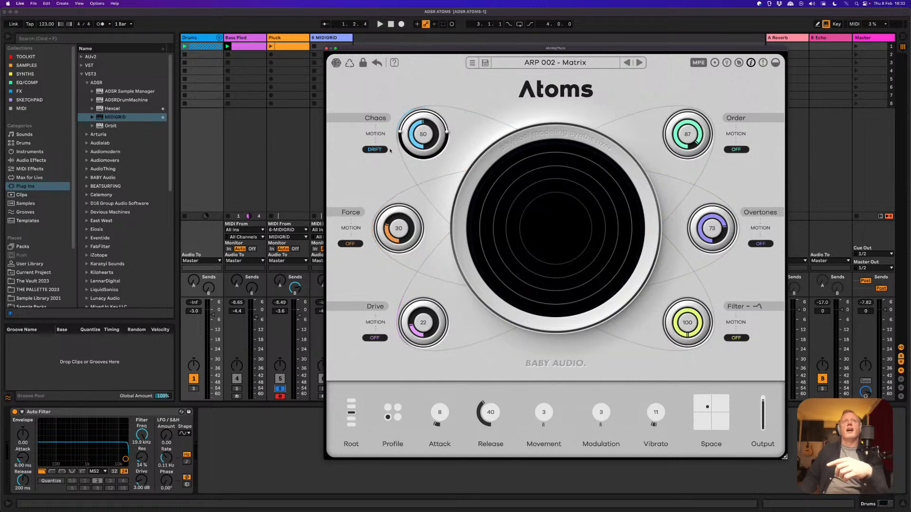
- Set the Chaos motion rate to 66% and cycle its LFO mode through Retrigger and Hold back to Free
{"action": "left_click", "coordinate": [374, 150]}
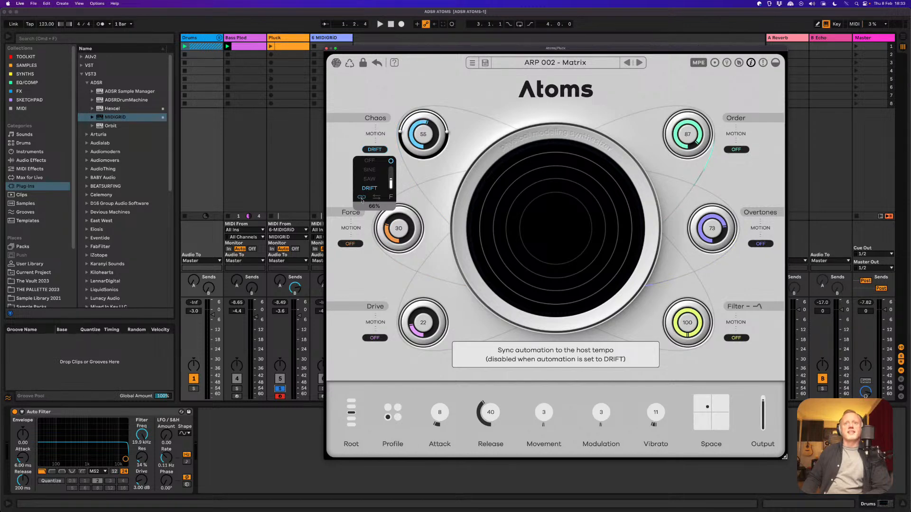
{"action": "left_click", "coordinate": [391, 198]}
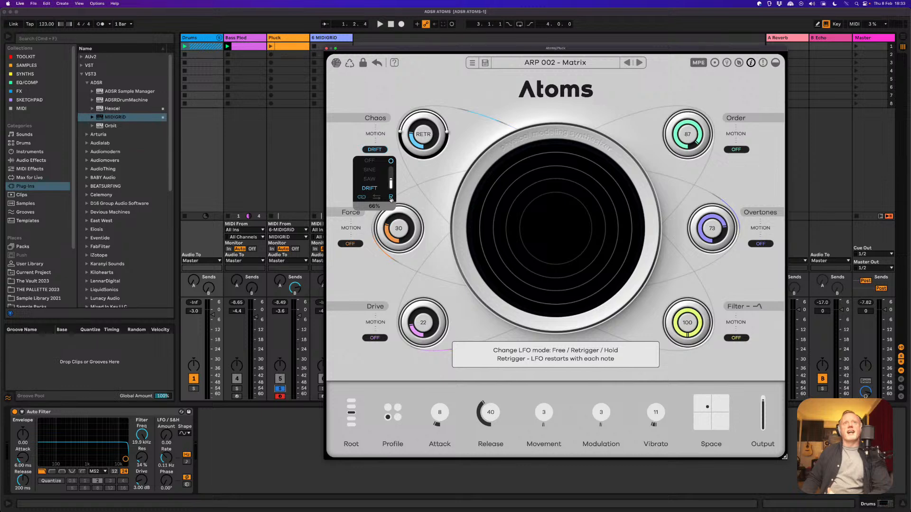
{"action": "left_click", "coordinate": [391, 198]}
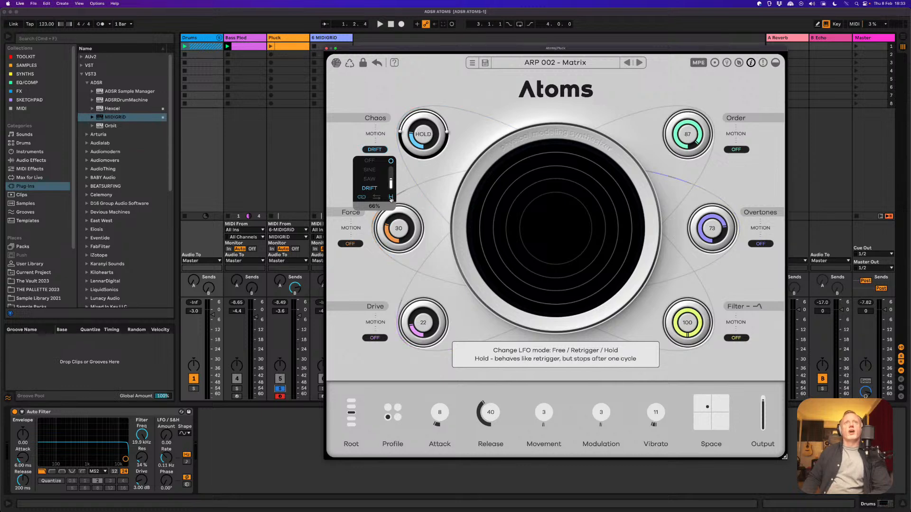
{"action": "left_click", "coordinate": [391, 198]}
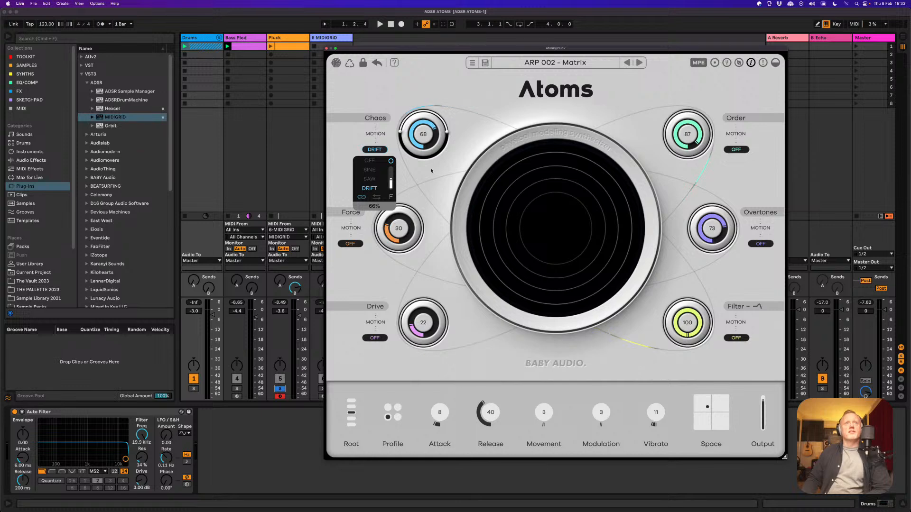
- Start playback of the pattern and set the Drive motion to SAW with a 1/16 rate
{"action": "key", "text": "space"}
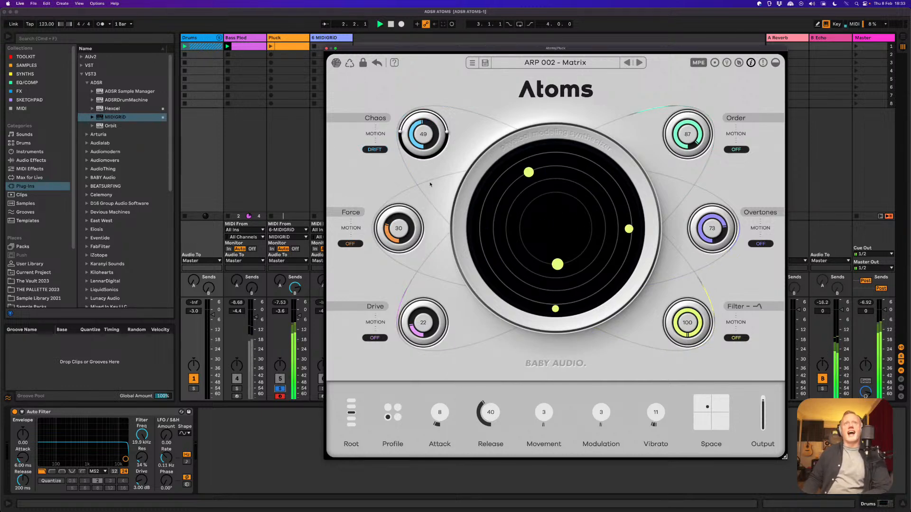
{"action": "left_click", "coordinate": [375, 338]}
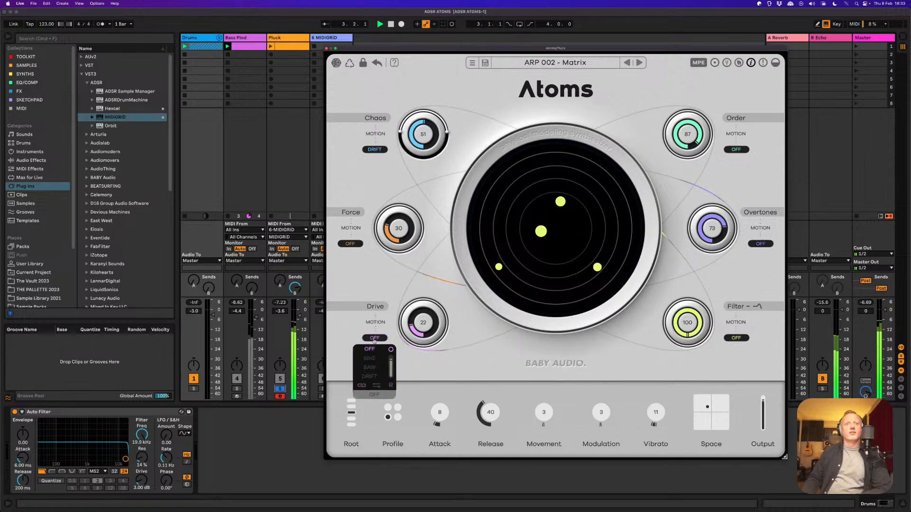
{"action": "left_click", "coordinate": [369, 368]}
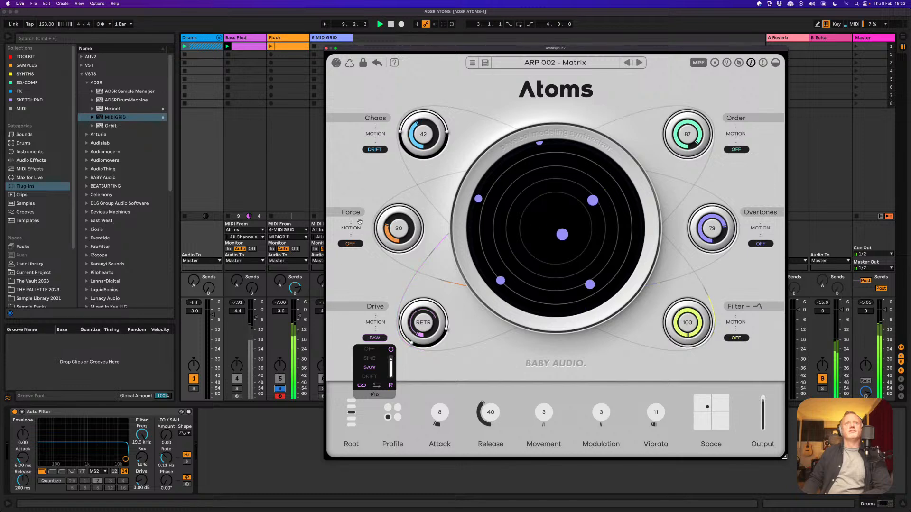
- Set the Force motion to SINE, raise the lower limit of its modulation range and adjust its rate
{"action": "left_click", "coordinate": [350, 243]}
{"action": "left_click", "coordinate": [349, 264]}
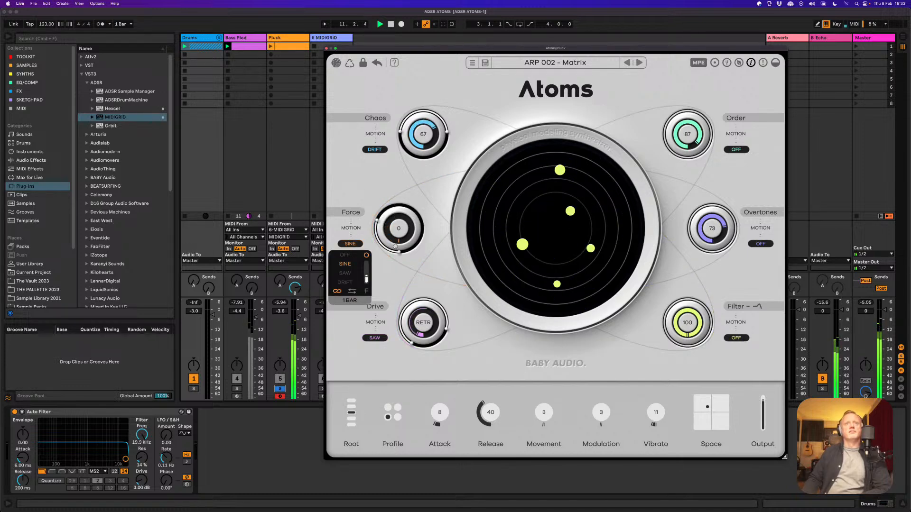
{"action": "left_click_drag", "start_coordinate": [399, 252], "coordinate": [379, 225]}
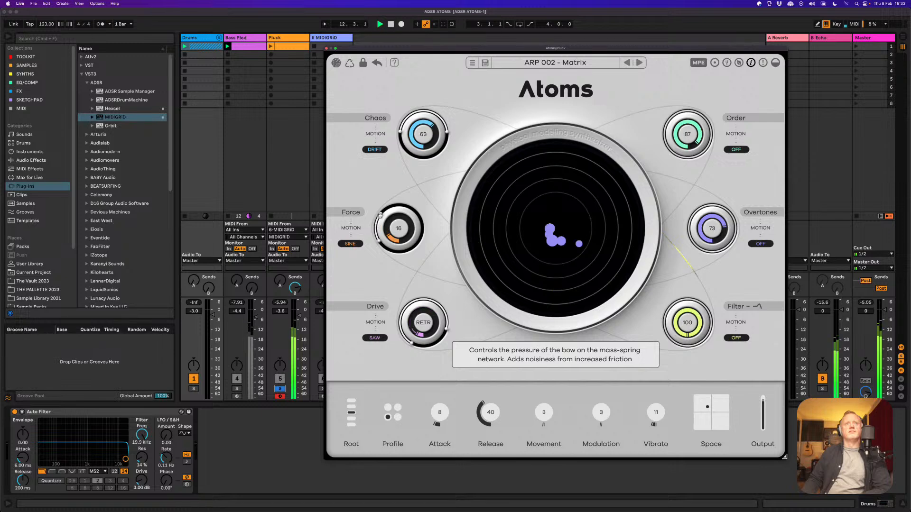
{"action": "left_click", "coordinate": [350, 243]}
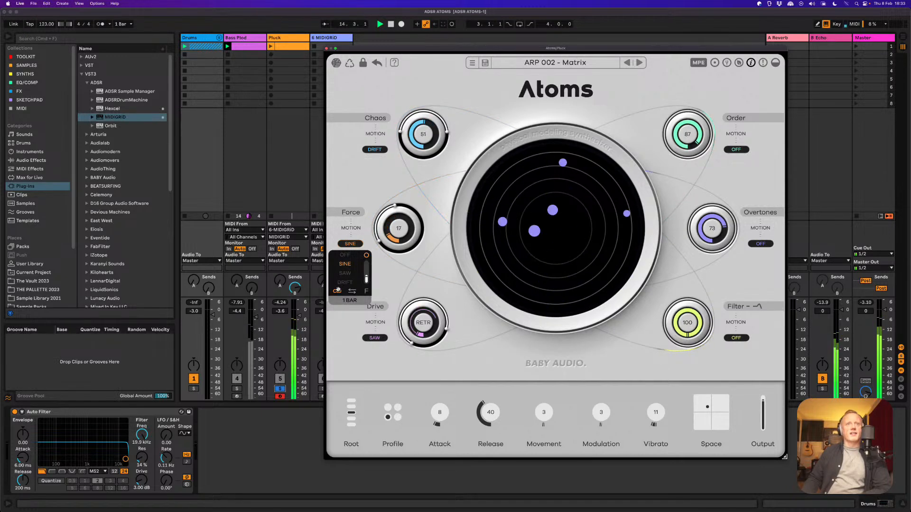
{"action": "left_click_drag", "start_coordinate": [367, 277], "coordinate": [367, 281]}
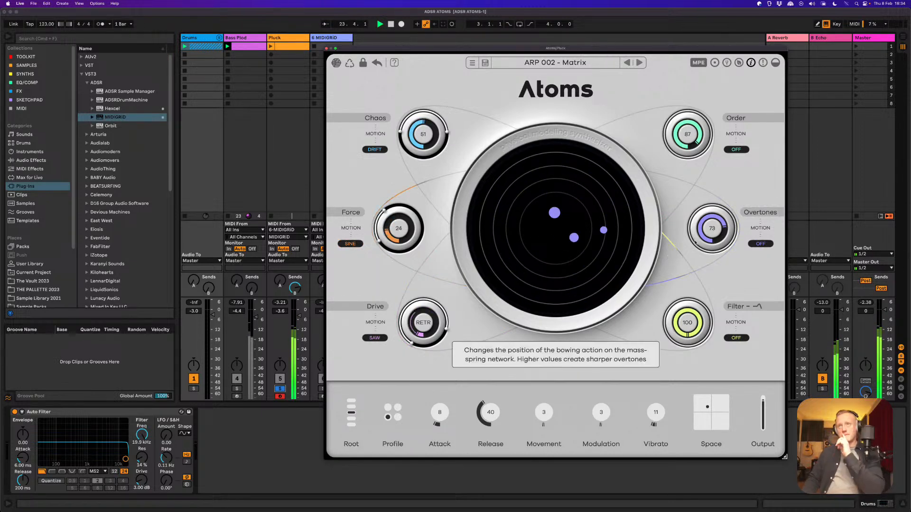
- Set the Overtones motion to SINE, tempo-synced at a 4 BARS rate, with its LFO mode on Free
{"action": "left_click", "coordinate": [761, 245]}
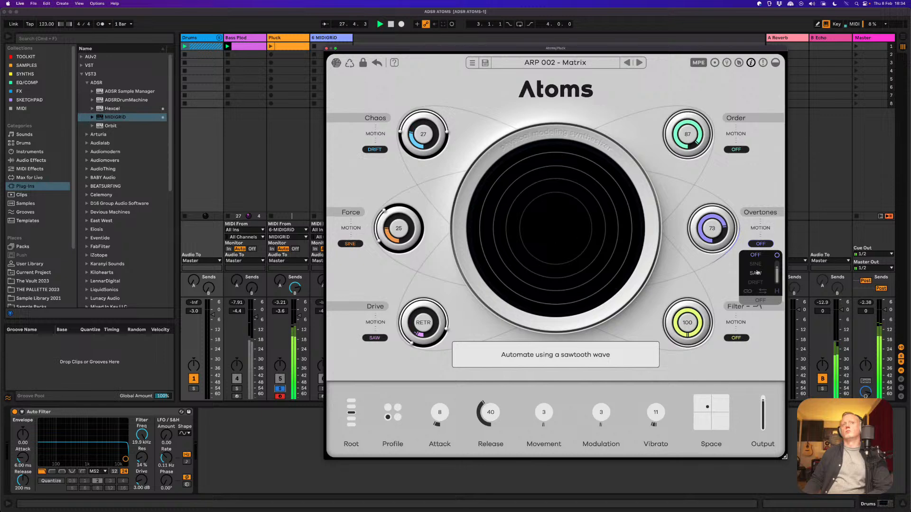
{"action": "left_click", "coordinate": [756, 264]}
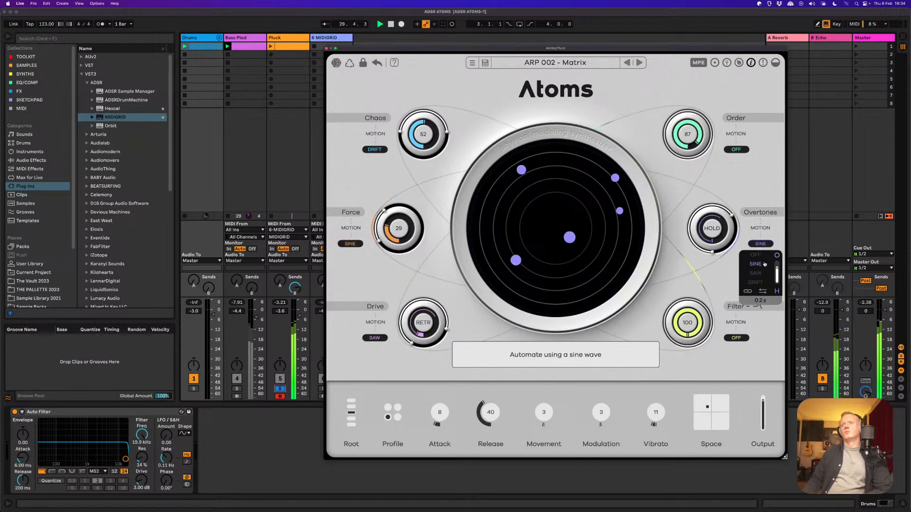
{"action": "left_click", "coordinate": [747, 292]}
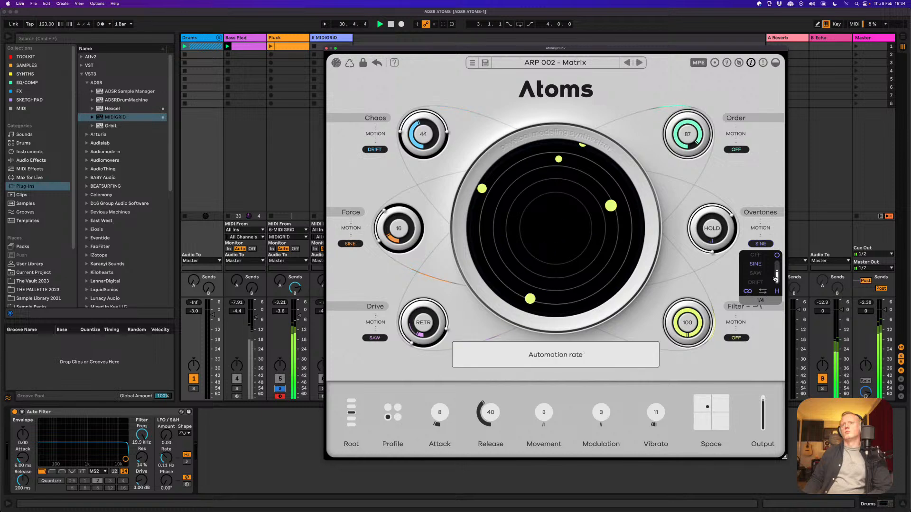
{"action": "left_click_drag", "start_coordinate": [775, 279], "coordinate": [775, 281]}
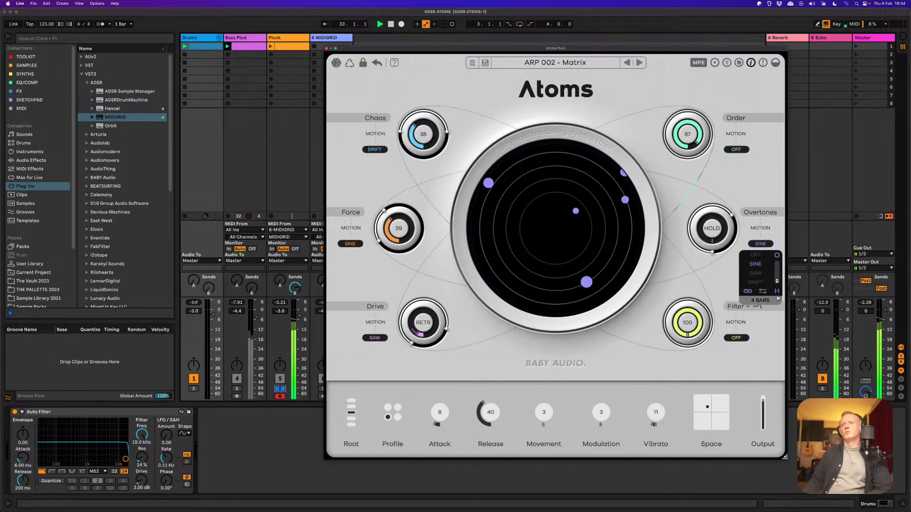
{"action": "left_click", "coordinate": [777, 291]}
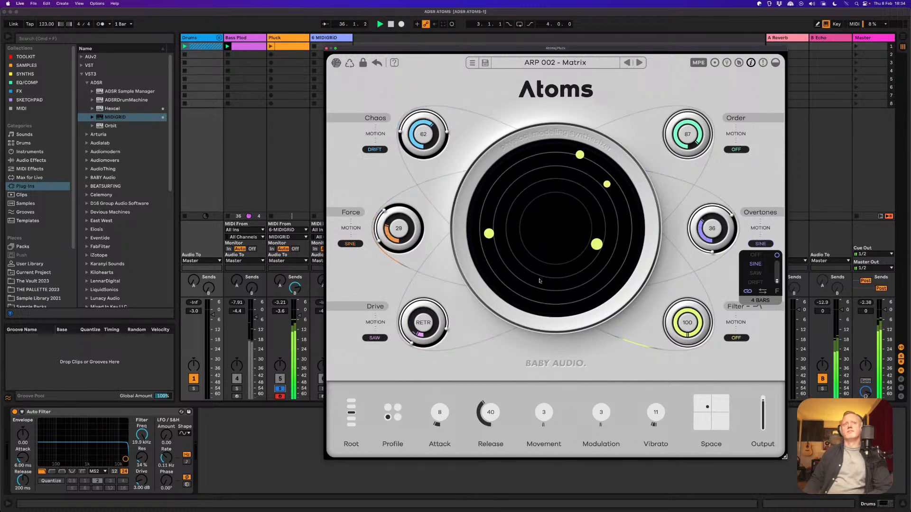
- Adjust the limits of the Drive modulation range and stop playback
{"action": "left_click_drag", "start_coordinate": [411, 343], "coordinate": [403, 335]}
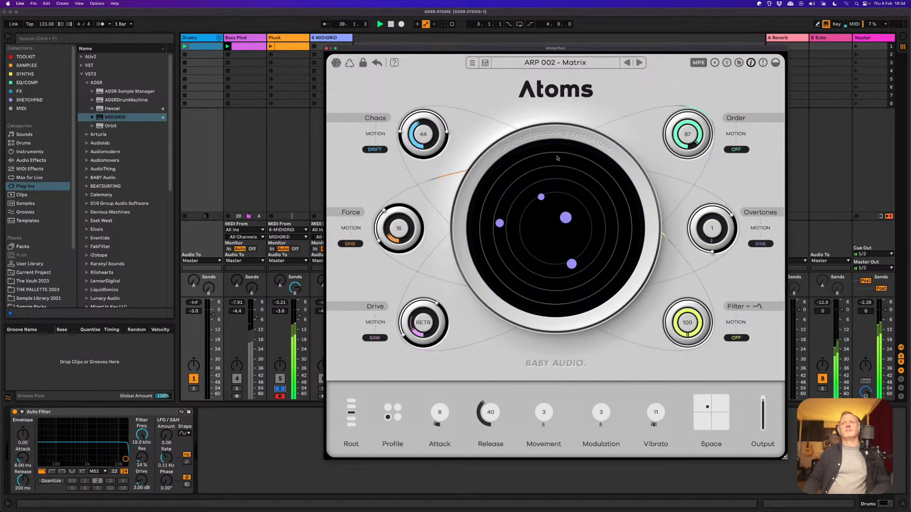
{"action": "key", "text": "space"}
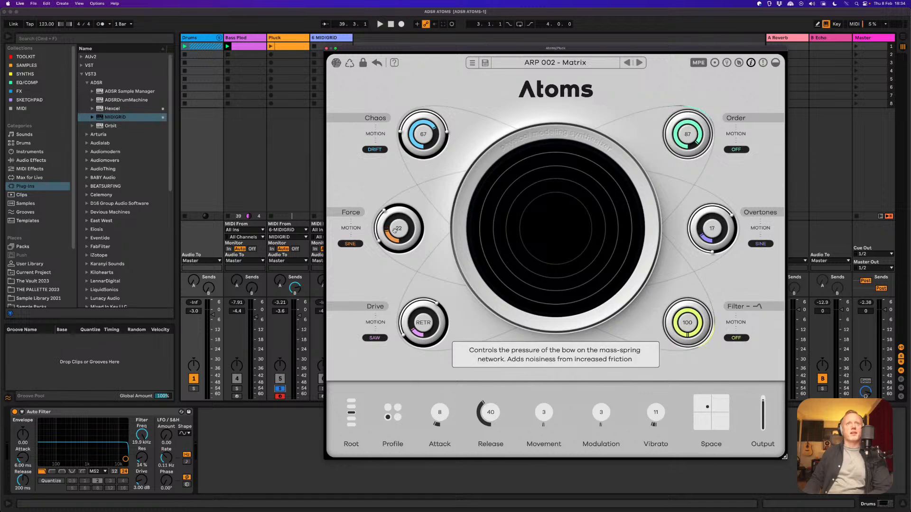
- Copy the Force automation settings onto the Filter and play the pattern with the Drums track soloed as well
{"action": "left_click", "coordinate": [355, 244]}
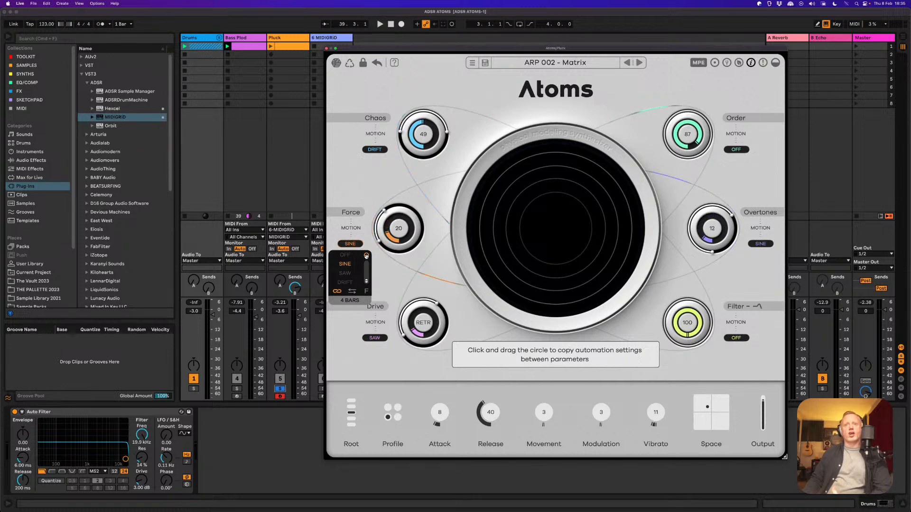
{"action": "left_click_drag", "start_coordinate": [366, 256], "coordinate": [365, 256]}
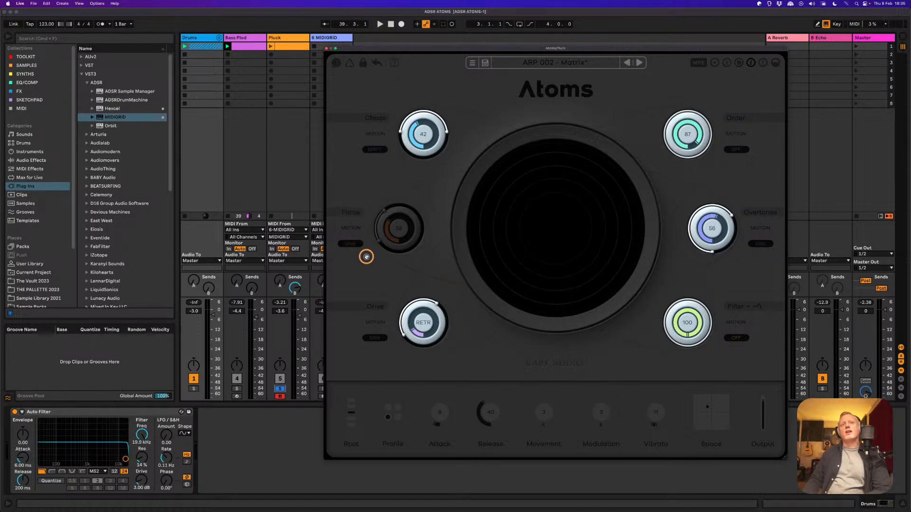
{"action": "left_click_drag", "start_coordinate": [365, 257], "coordinate": [691, 324]}
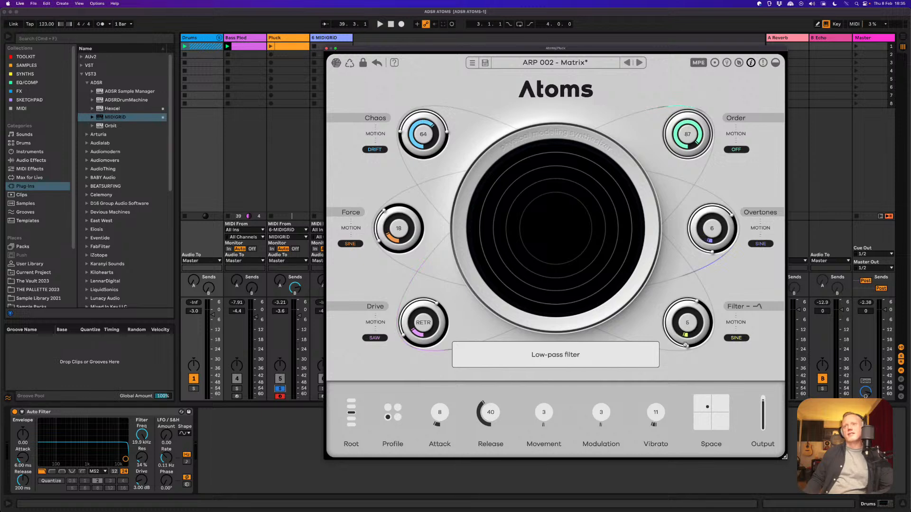
{"action": "key", "text": "space"}
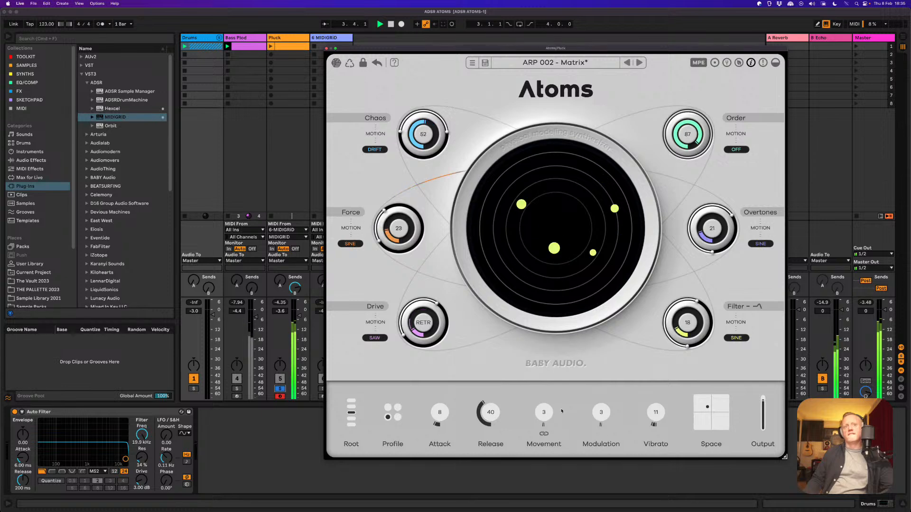
{"action": "left_click", "coordinate": [194, 389]}
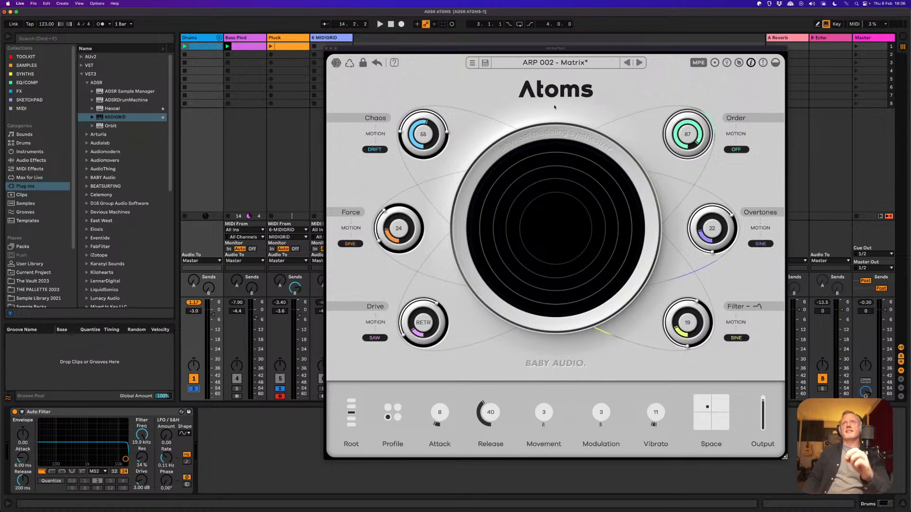
{"action": "left_click", "coordinate": [715, 63]}
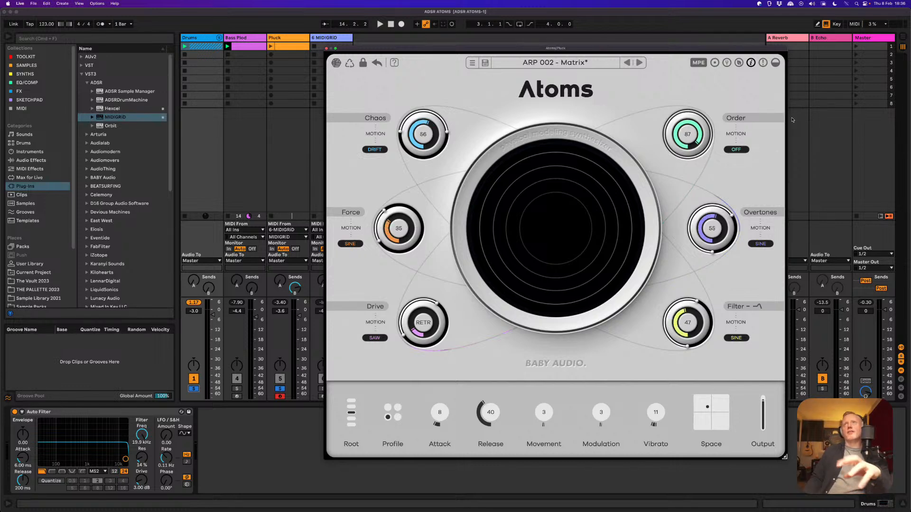
{"action": "mouse_move", "coordinate": [728, 65]}
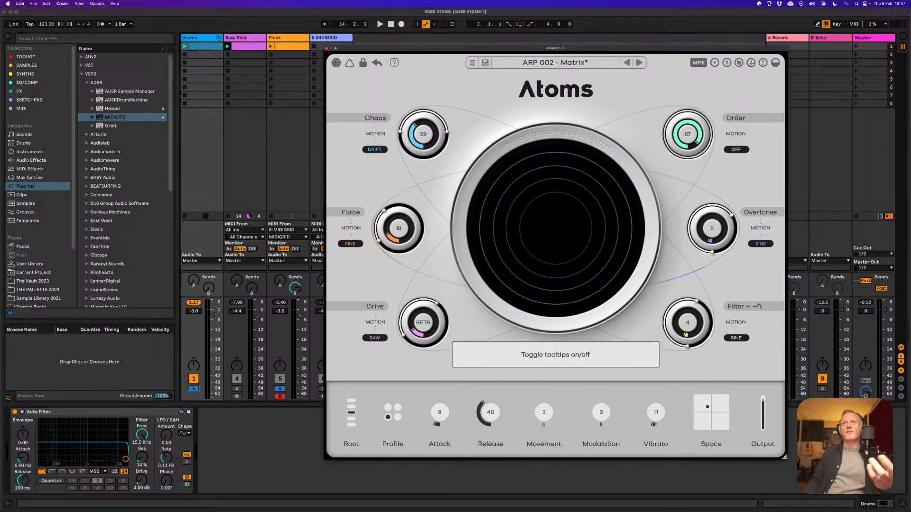
{"action": "left_click", "coordinate": [752, 63]}
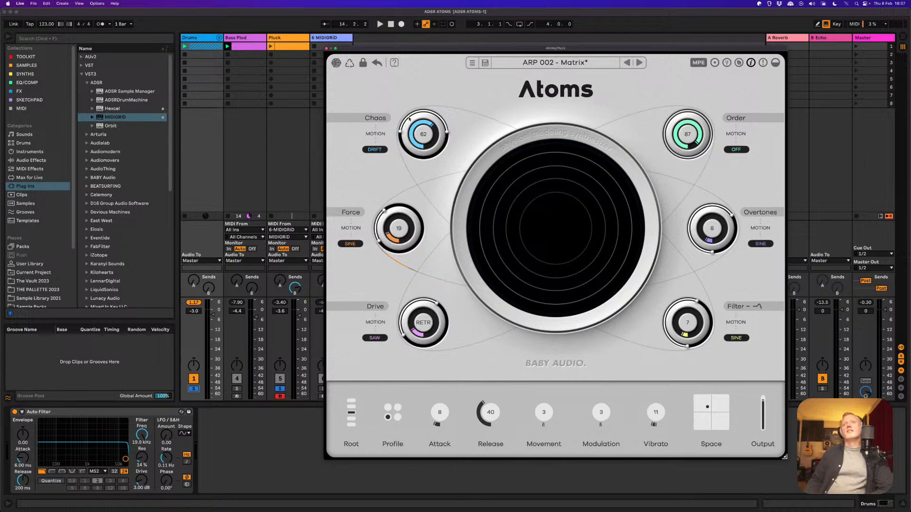
- Close the Atoms window and duplicate the Pluck track
{"action": "left_click", "coordinate": [327, 48]}
{"action": "left_click", "coordinate": [292, 38]}
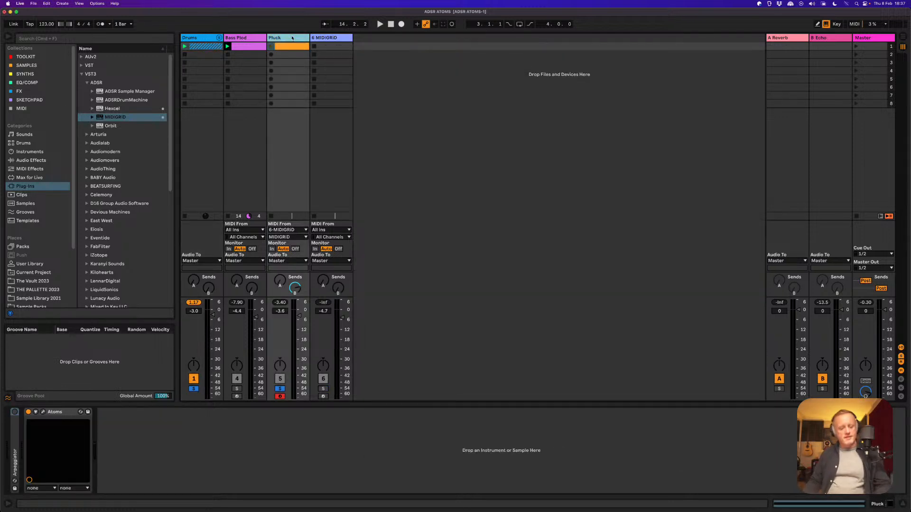
{"action": "key", "text": "super+d"}
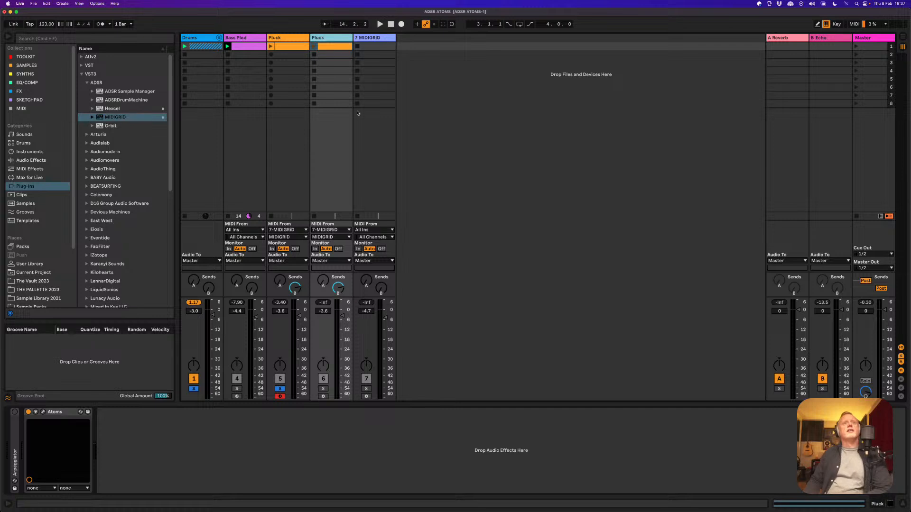
- Set the duplicated Pluck track's MIDI input to All Ins and turn its send B fully down
{"action": "left_click", "coordinate": [335, 229]}
{"action": "left_click", "coordinate": [332, 237]}
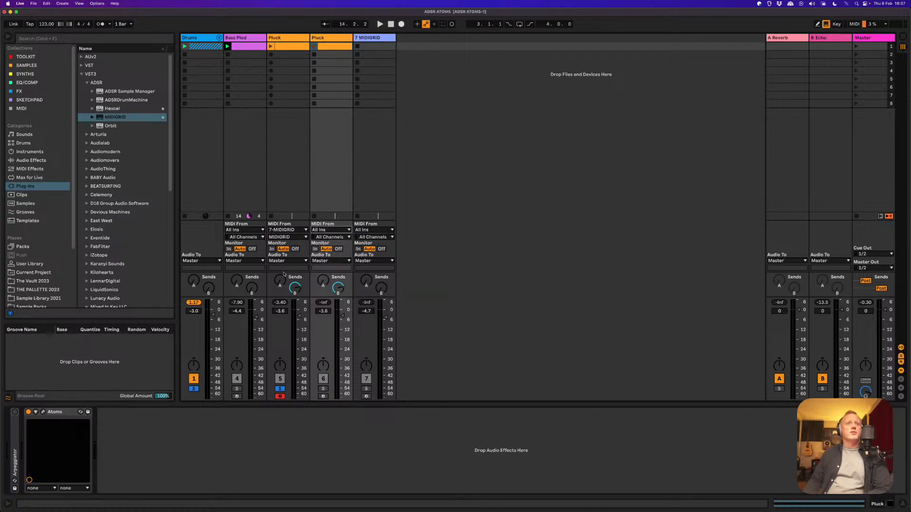
{"action": "left_click_drag", "start_coordinate": [339, 286], "coordinate": [343, 368]}
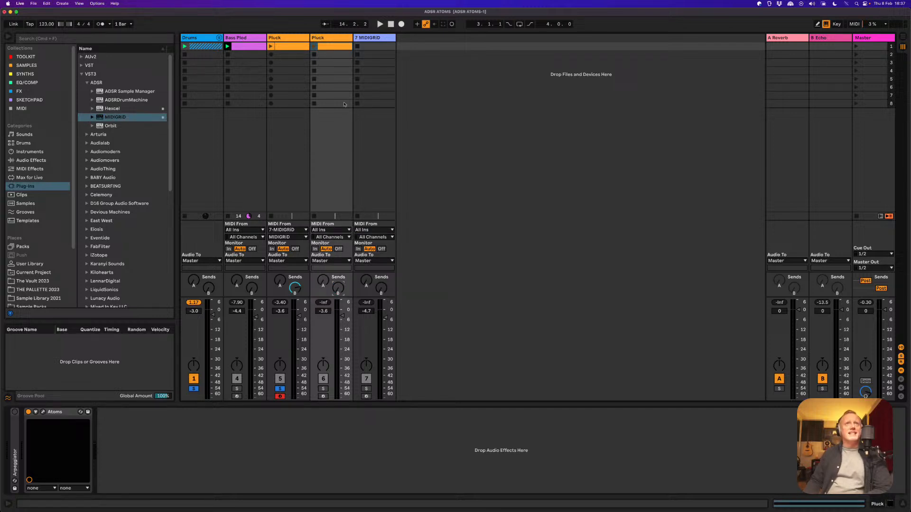
- Colour the duplicated track green, rename it Pad and apply the track colour to its clip
{"action": "right_click", "coordinate": [333, 39]}
{"action": "left_click", "coordinate": [372, 158]}
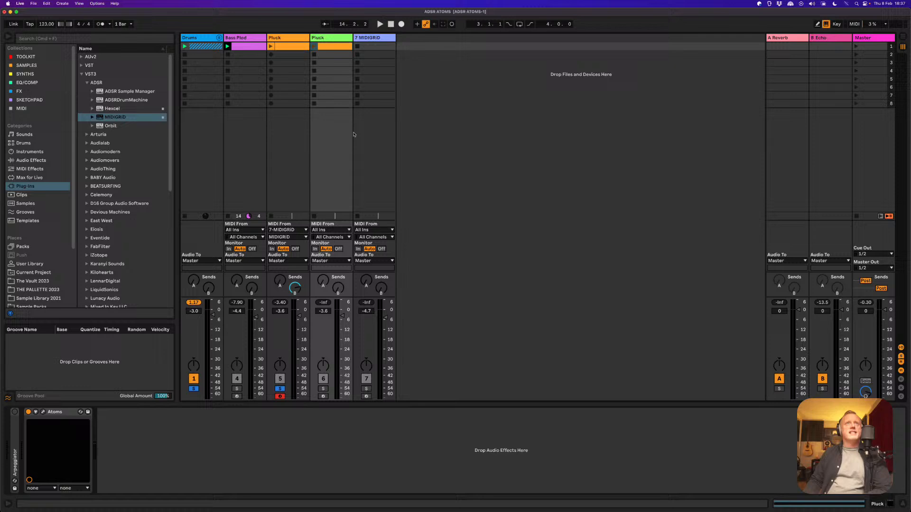
{"action": "left_click", "coordinate": [334, 40]}
{"action": "key", "text": "super+r"}
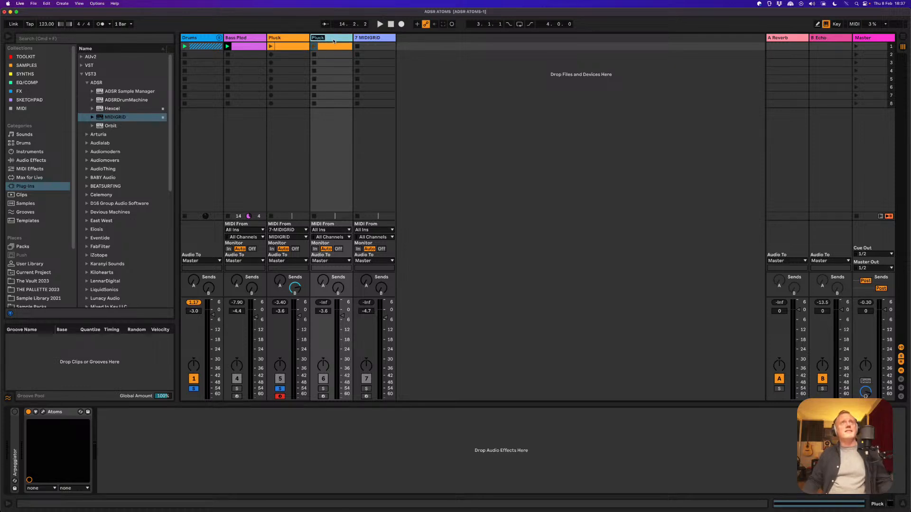
{"action": "type", "text": "Pad"}
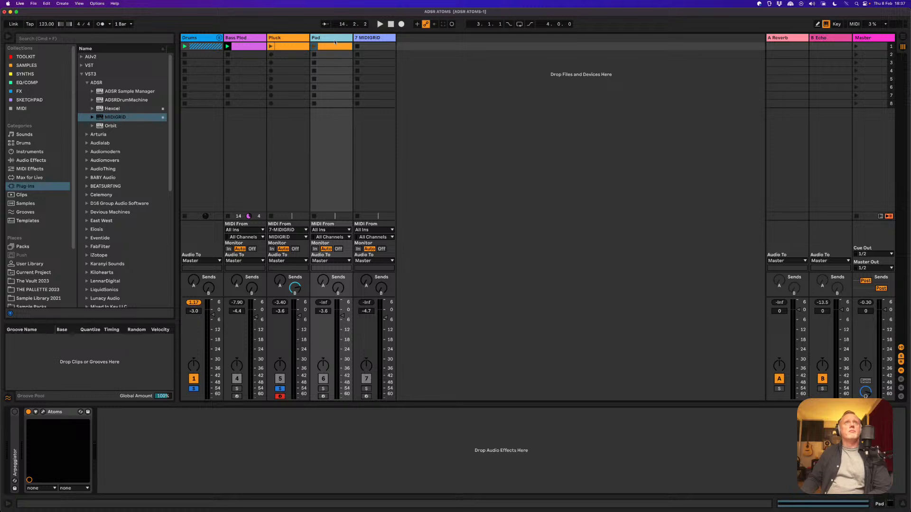
{"action": "right_click", "coordinate": [335, 42]}
{"action": "left_click", "coordinate": [379, 192]}
- Solo the Pad track and load the yellow-tagged factory preset PAD - Aurora in its Atoms instance
{"action": "left_click", "coordinate": [324, 389]}
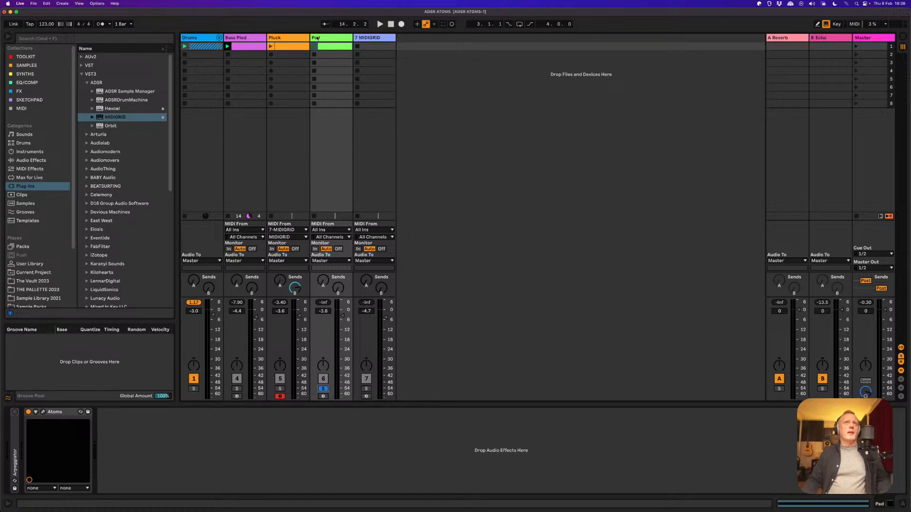
{"action": "left_click", "coordinate": [44, 412]}
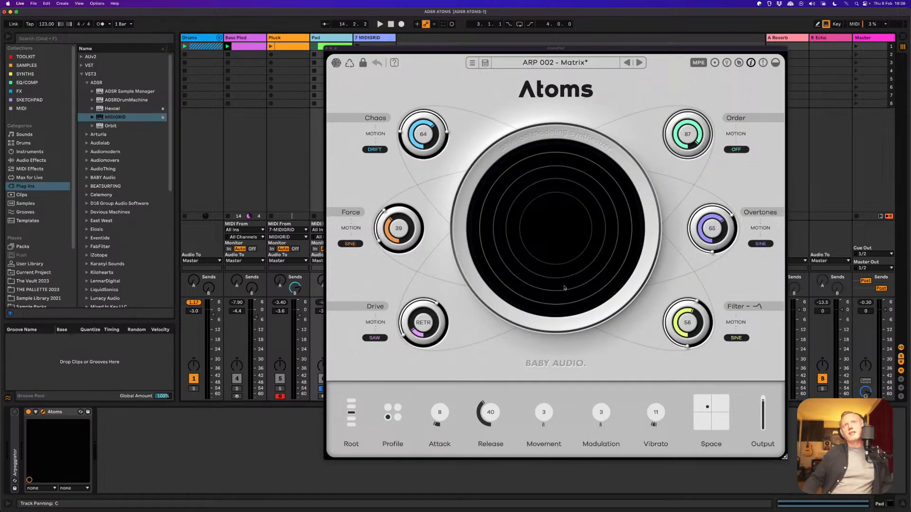
{"action": "left_click", "coordinate": [567, 65]}
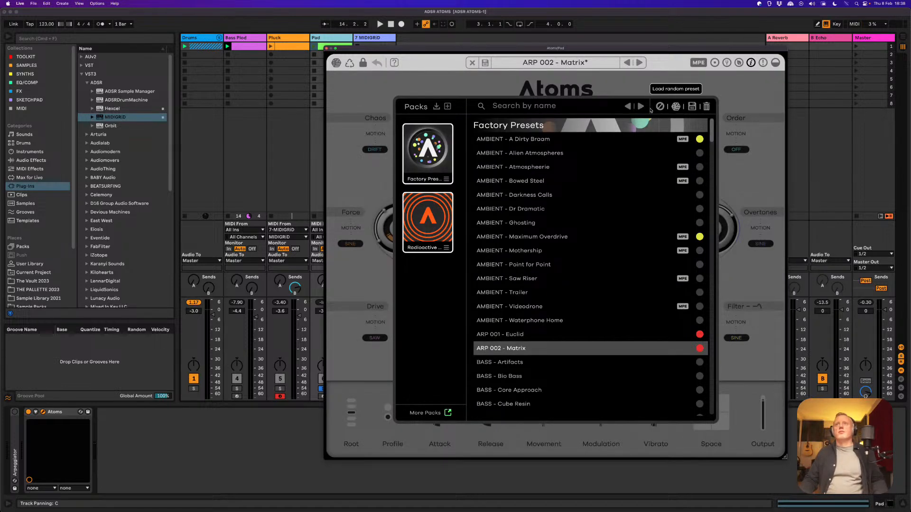
{"action": "left_click", "coordinate": [659, 106]}
{"action": "left_click", "coordinate": [616, 107]}
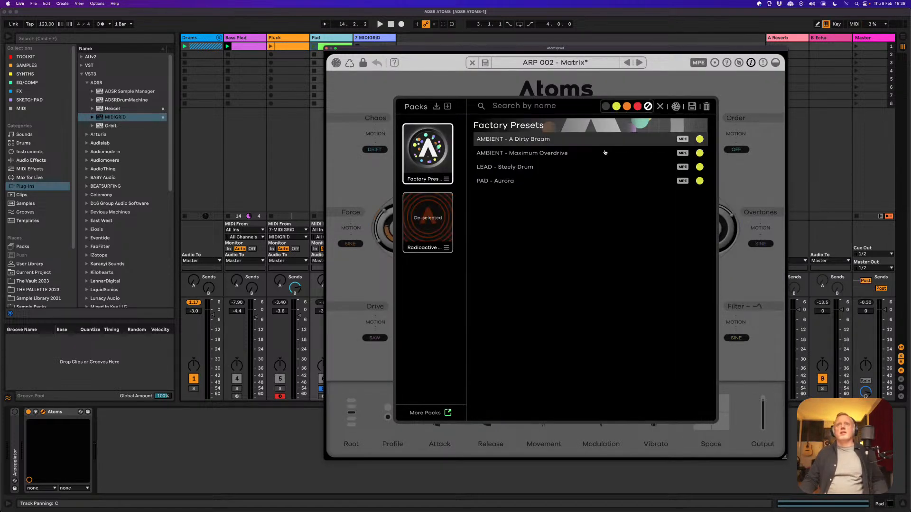
{"action": "left_click", "coordinate": [522, 183]}
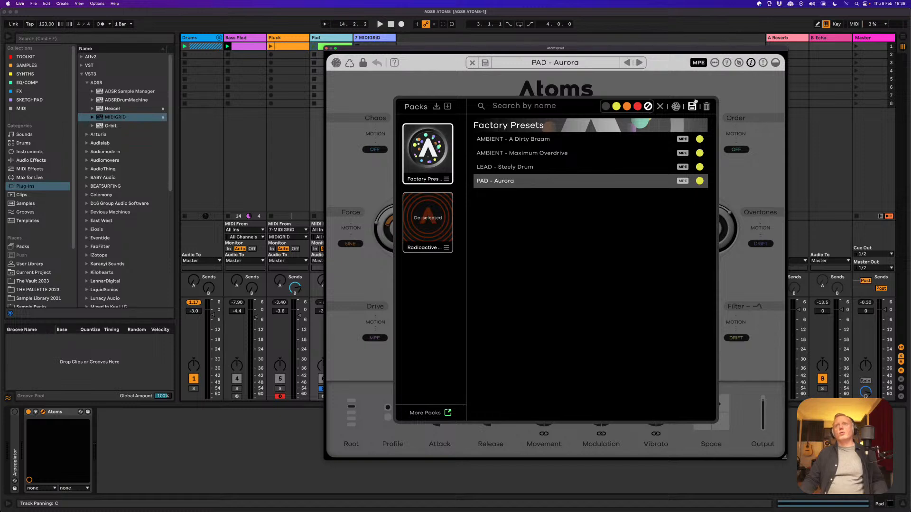
{"action": "left_click", "coordinate": [430, 90]}
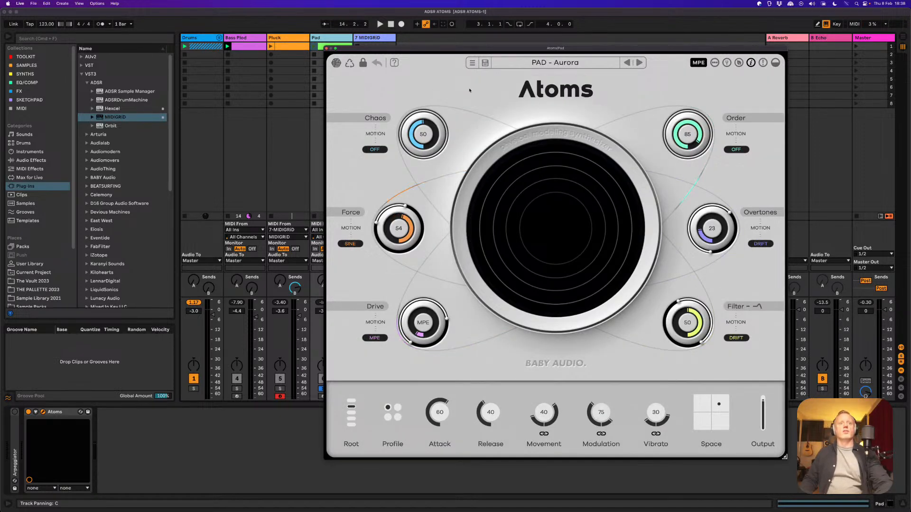
- Disarm the Pluck track and move the Atoms window to uncover more of the mixer's return tracks
{"action": "left_click", "coordinate": [284, 397]}
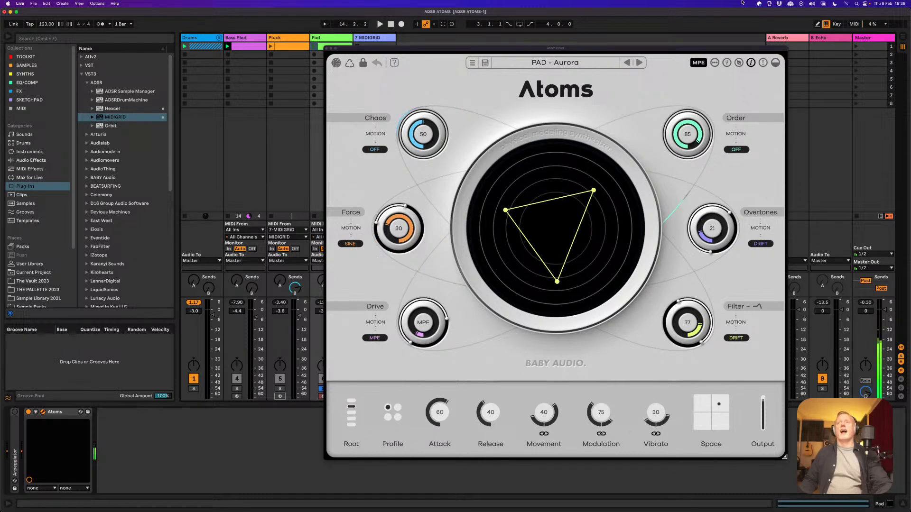
{"action": "left_click_drag", "start_coordinate": [624, 50], "coordinate": [589, 65]}
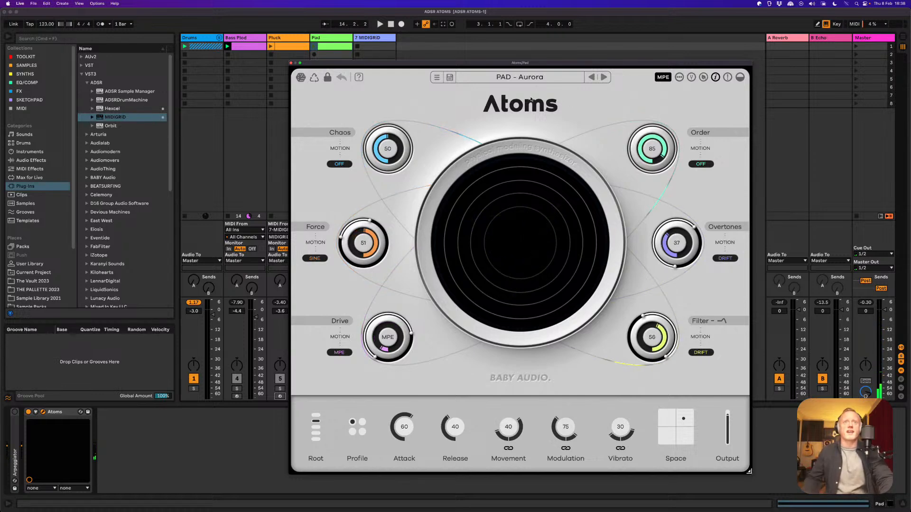
- Examine the Drive motion options, including the MPE mode and its automation rate control
{"action": "mouse_move", "coordinate": [388, 338]}
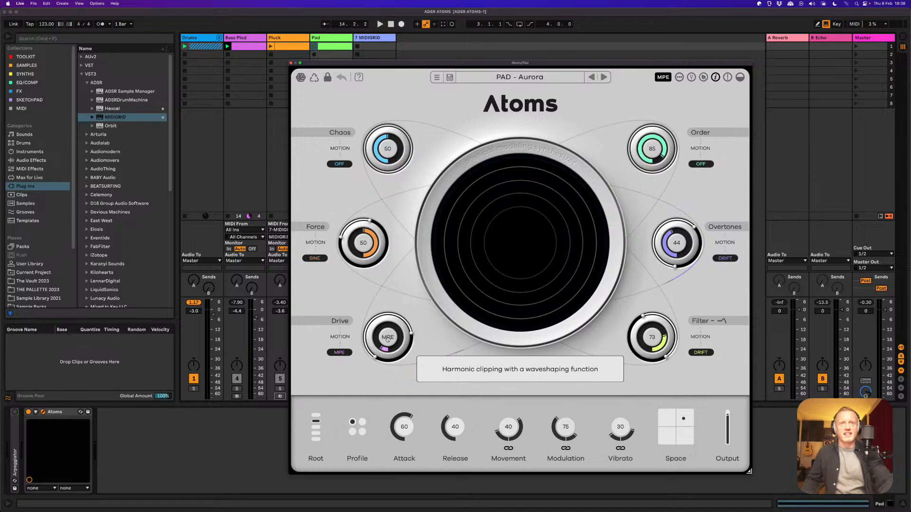
{"action": "left_click", "coordinate": [339, 352]}
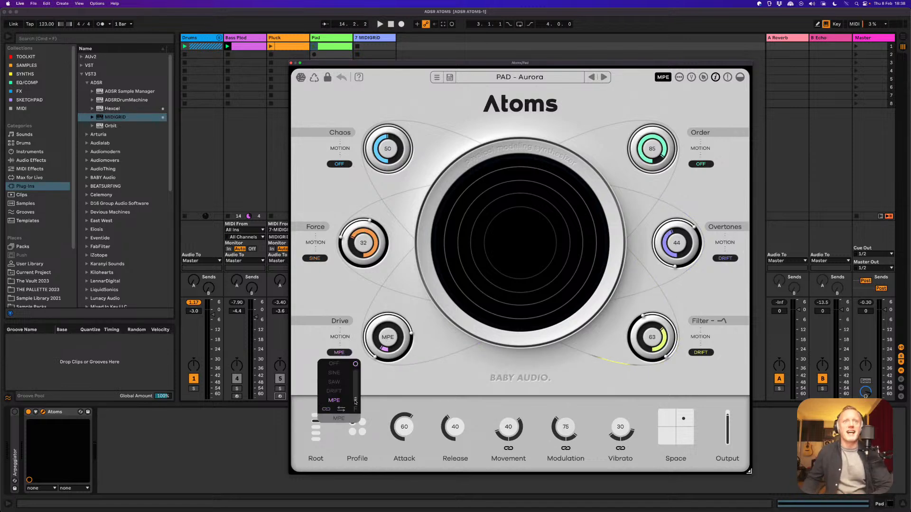
{"action": "mouse_move", "coordinate": [354, 401]}
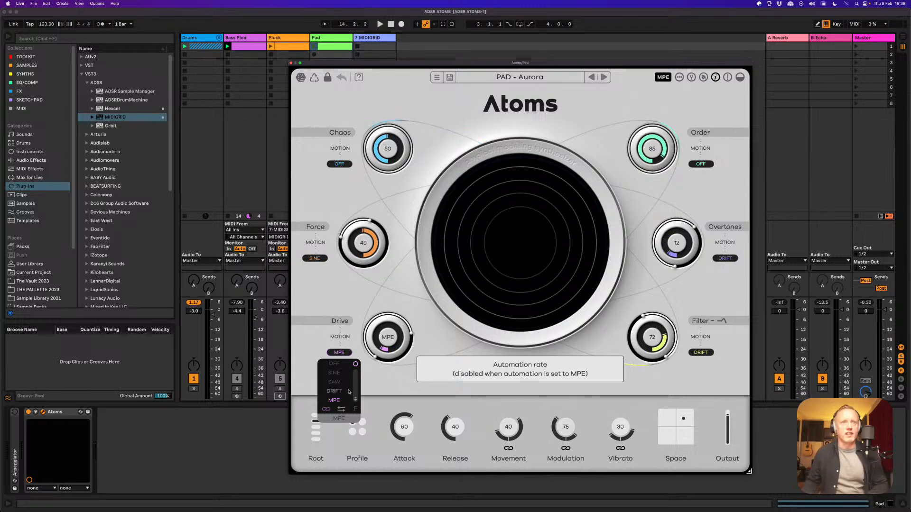
{"action": "left_click", "coordinate": [393, 382]}
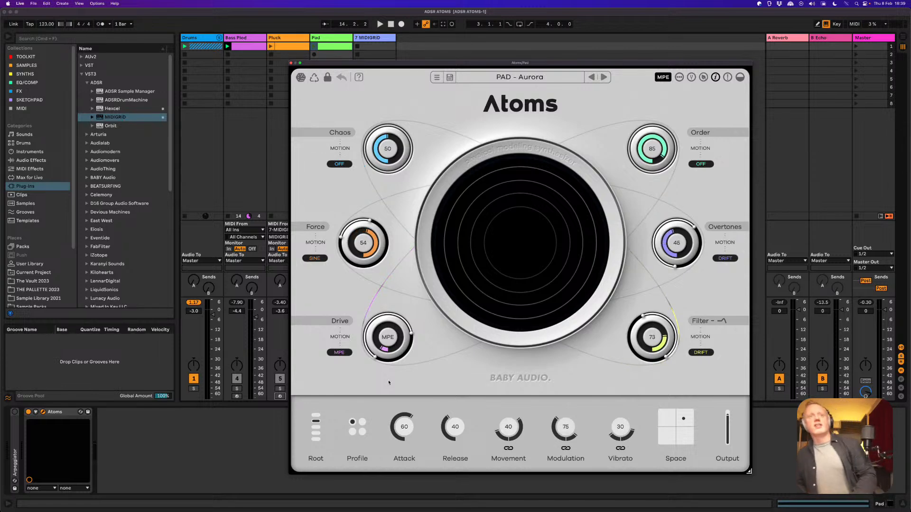
- Set the Chaos motion to MPE
{"action": "left_click", "coordinate": [340, 164]}
{"action": "left_click", "coordinate": [333, 211]}
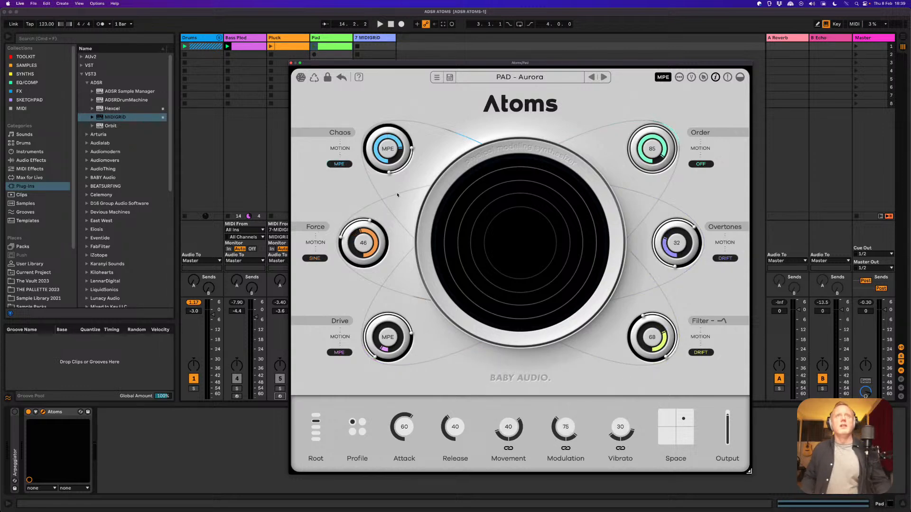
- Move the Atoms window clear of the Pad channel, unsolo the Pad track and start playback
{"action": "mouse_move", "coordinate": [398, 191]}
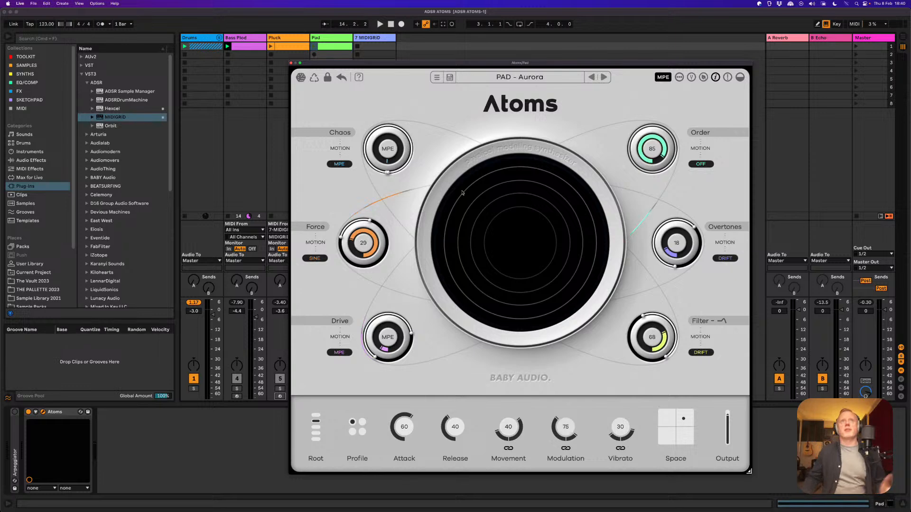
{"action": "left_click_drag", "start_coordinate": [398, 62], "coordinate": [465, 50]}
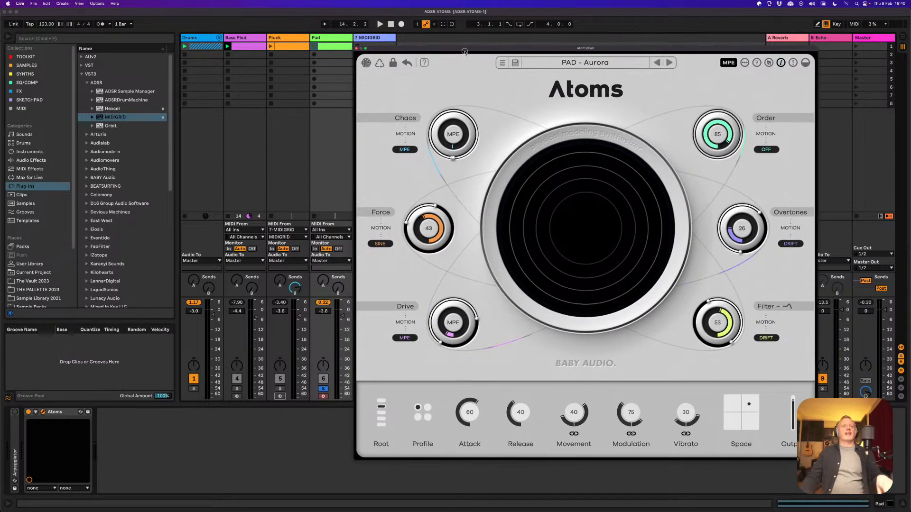
{"action": "left_click", "coordinate": [323, 389]}
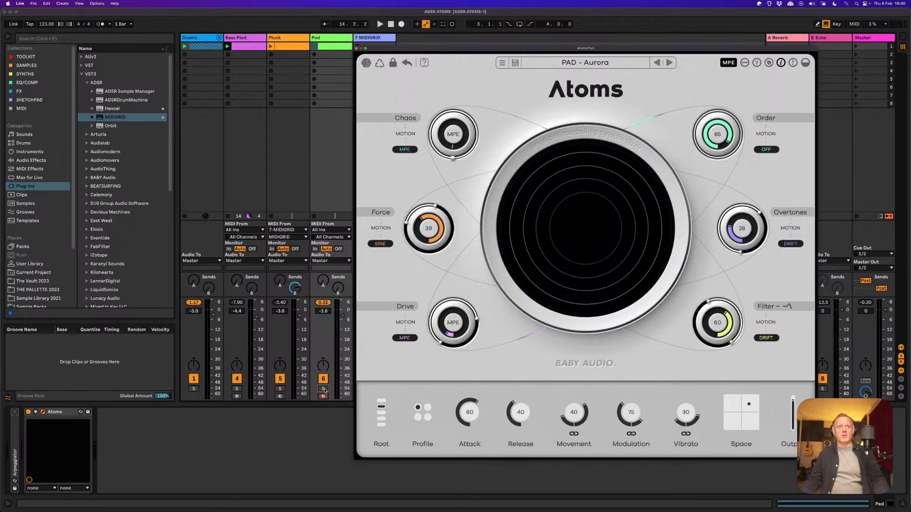
{"action": "key", "text": "space"}
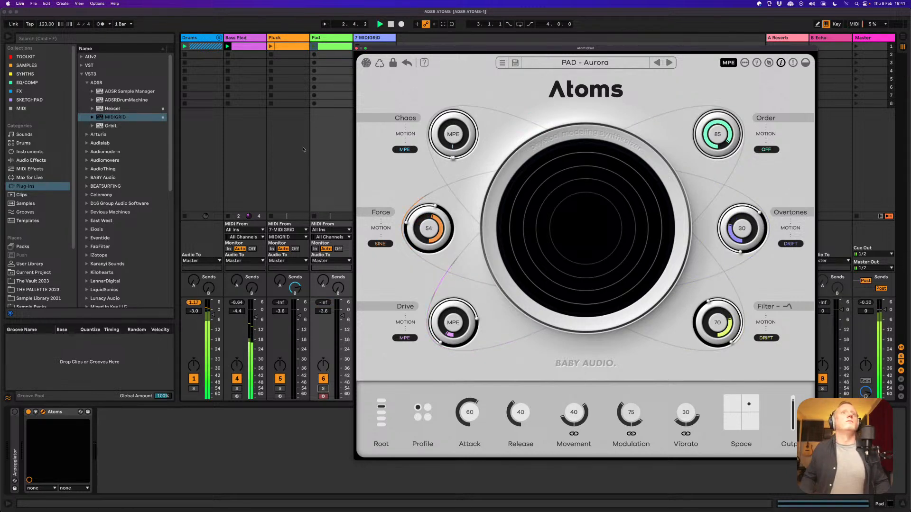
- View the Pluck track's Atoms instance during playback, then close it
{"action": "left_click", "coordinate": [285, 39]}
{"action": "mouse_move", "coordinate": [376, 50]}
{"action": "left_mouse_down"}
{"action": "mouse_move", "coordinate": [395, 48]}
{"action": "mouse_move", "coordinate": [367, 57]}
{"action": "left_mouse_up"}
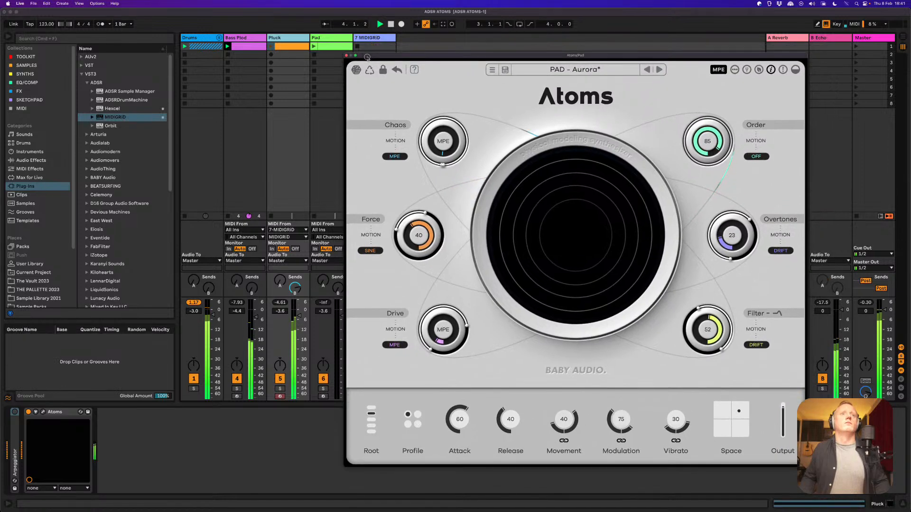
{"action": "left_click", "coordinate": [294, 41]}
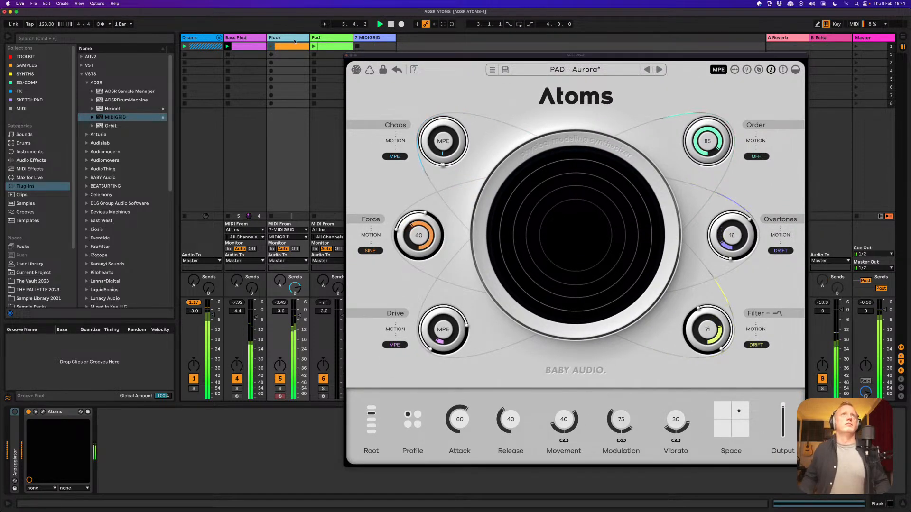
{"action": "left_click", "coordinate": [44, 412]}
{"action": "left_click_drag", "start_coordinate": [791, 58], "coordinate": [516, 69]}
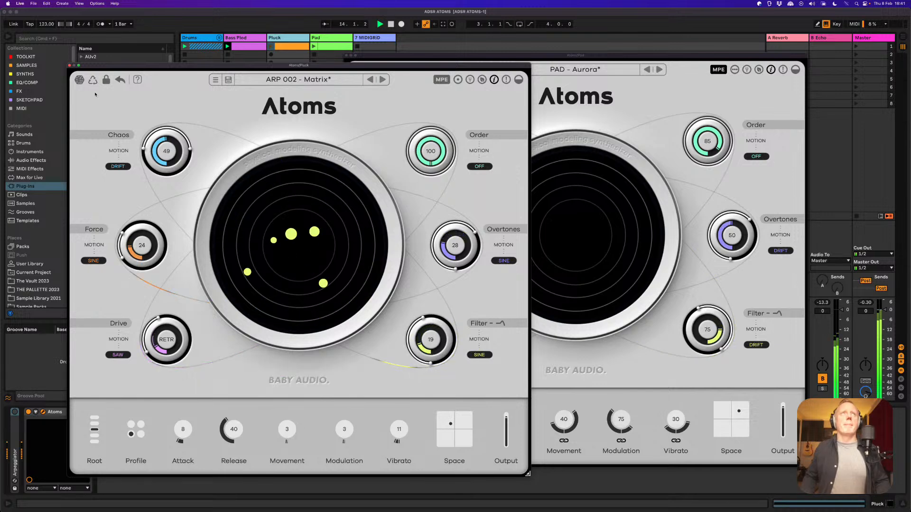
{"action": "left_click", "coordinate": [69, 65]}
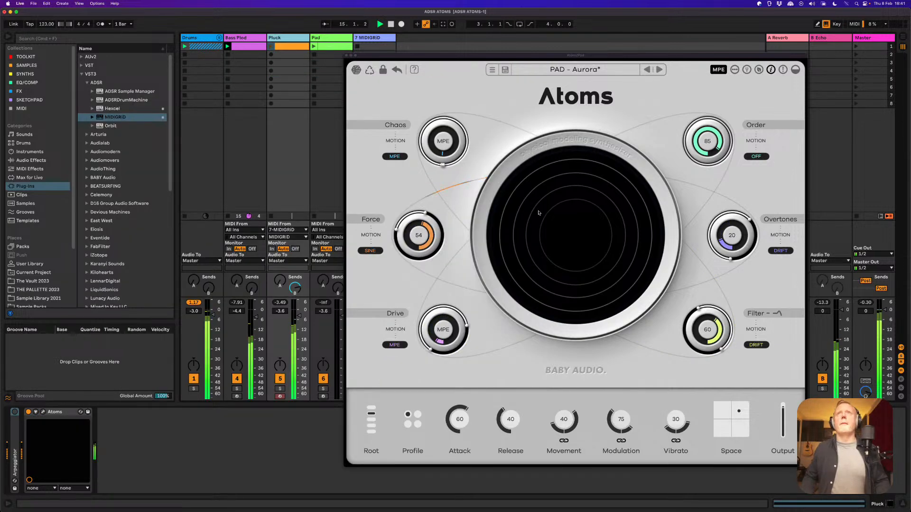
{"action": "left_click", "coordinate": [578, 55]}
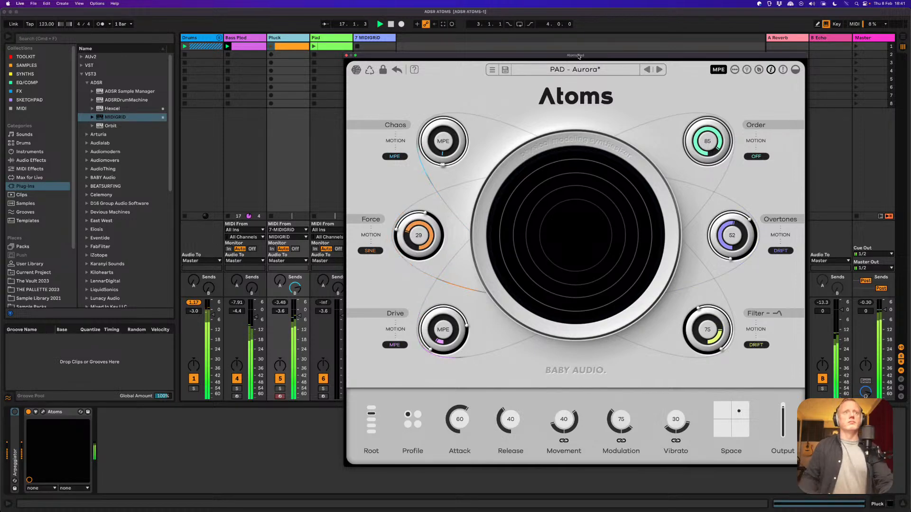
- Set the Pluck track's monitoring to In
{"action": "left_click", "coordinate": [332, 41]}
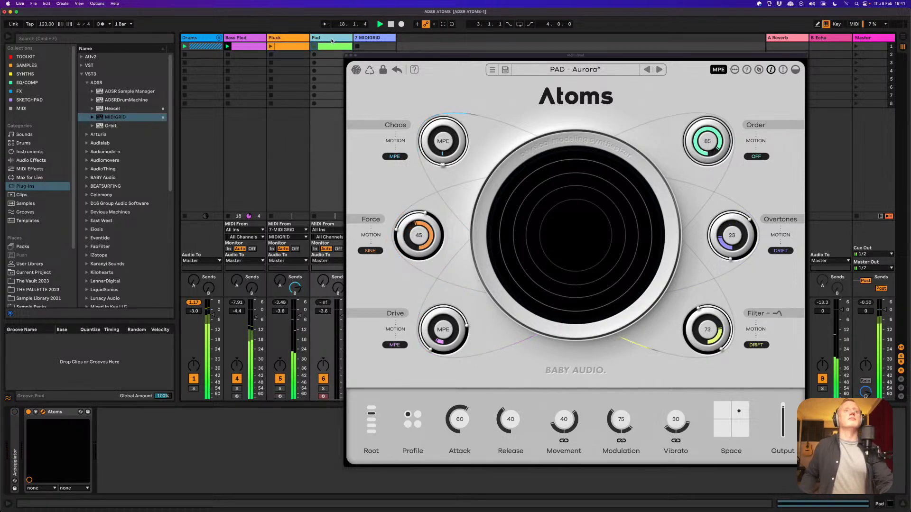
{"action": "left_click", "coordinate": [294, 39]}
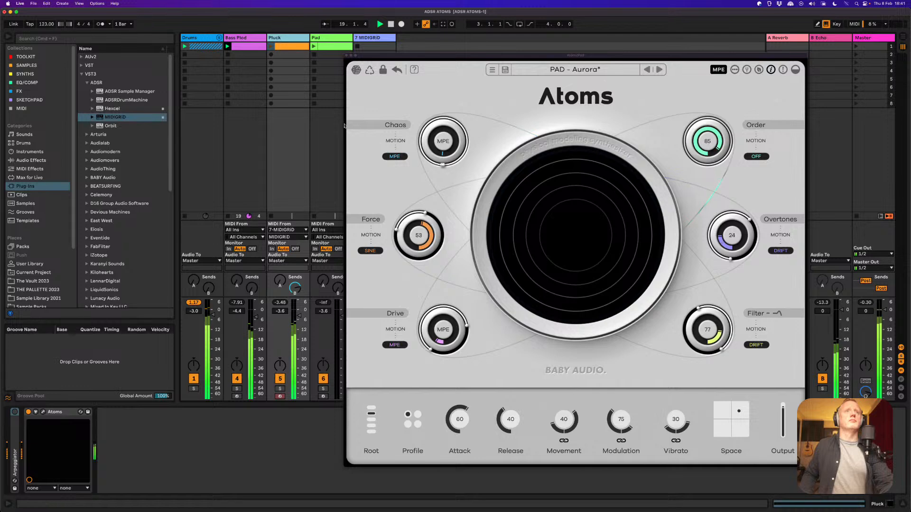
{"action": "left_click", "coordinate": [273, 249]}
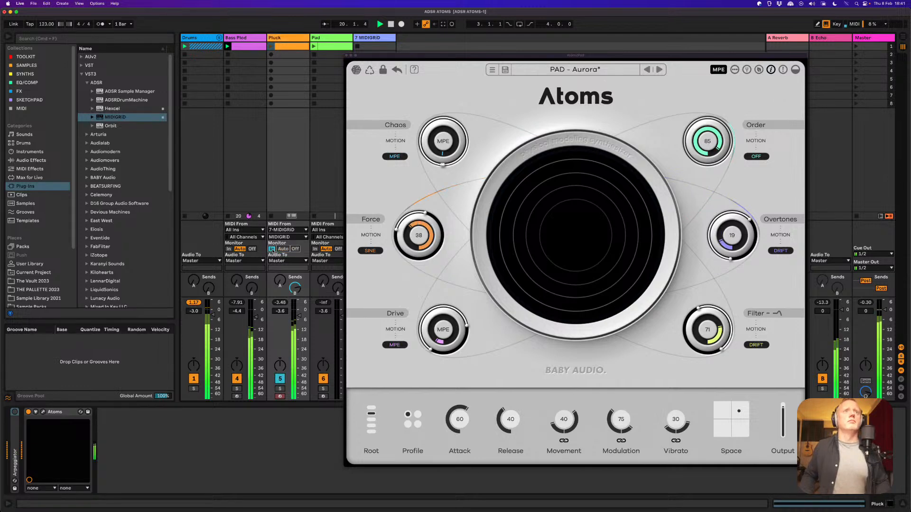
- Select the Pad track and slightly raise the reverb mix and size with its Atoms Space control
{"action": "left_click", "coordinate": [336, 51]}
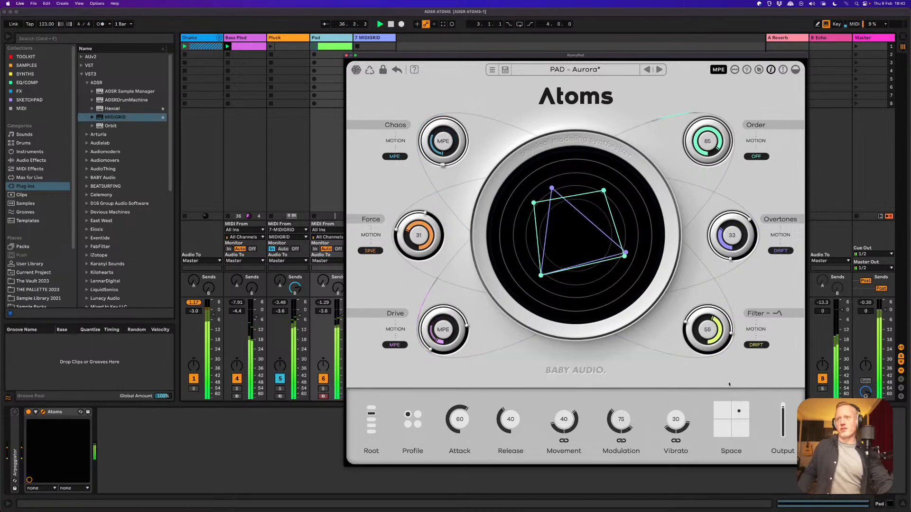
{"action": "left_click_drag", "start_coordinate": [738, 411], "coordinate": [741, 410]}
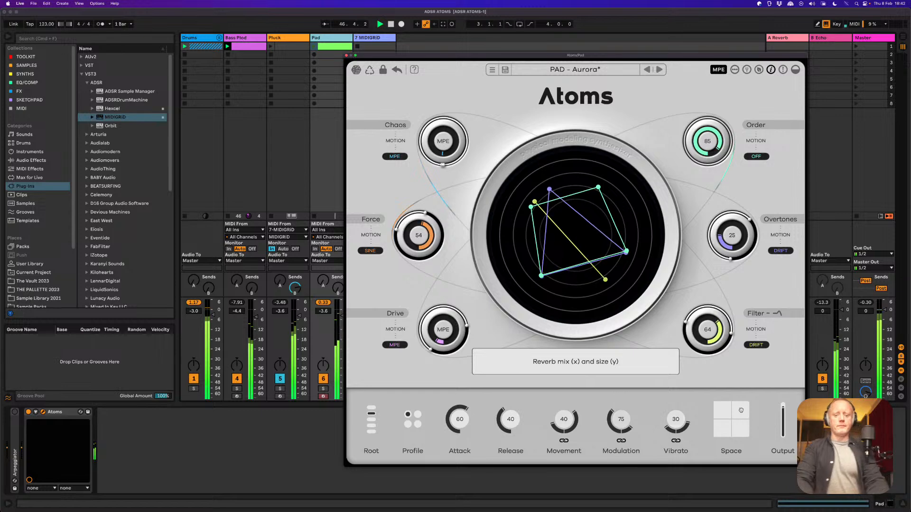
- Record a 16-bar MIDI performance into the Pad track's first clip slot and stop playback
{"action": "left_click", "coordinate": [314, 46]}
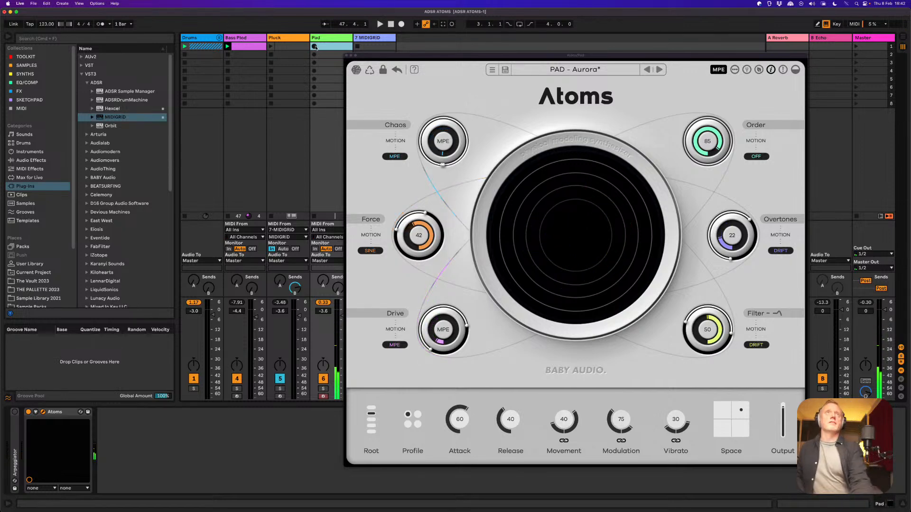
{"action": "left_click", "coordinate": [315, 47]}
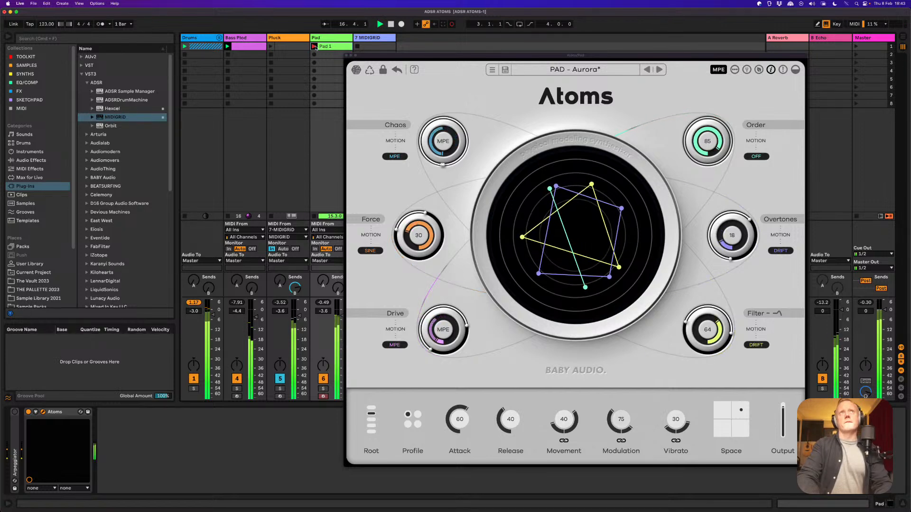
{"action": "key", "text": "space"}
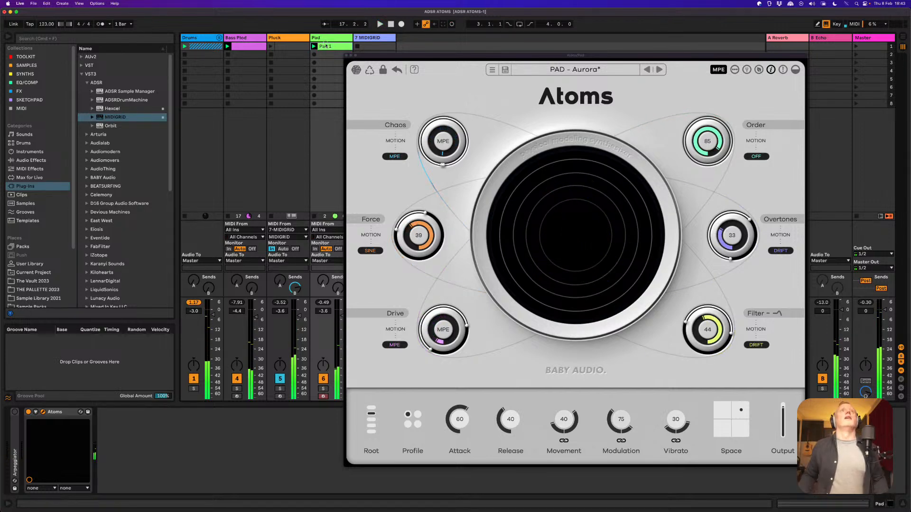
- Display the recorded Pad clip's MIDI Ctrl Channel Pressure envelope, closing the Atoms window to uncover it
{"action": "double_click", "coordinate": [329, 47]}
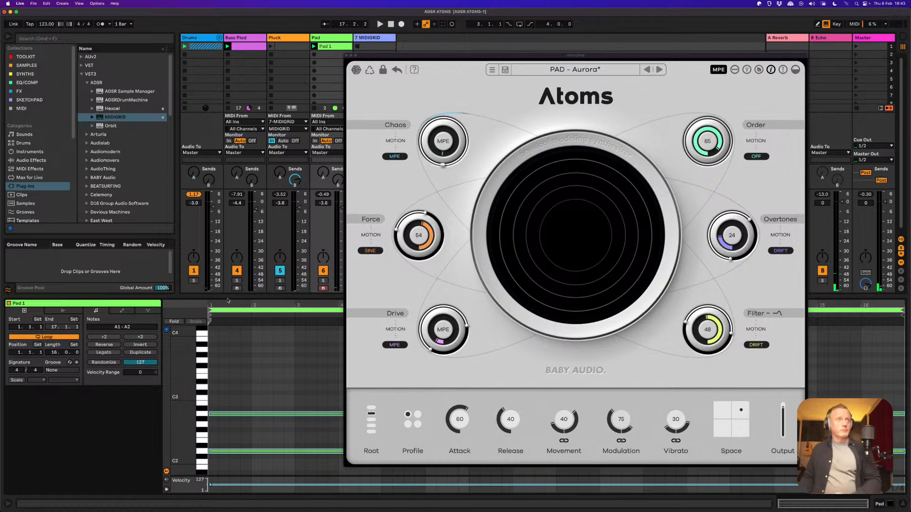
{"action": "left_click", "coordinate": [122, 311]}
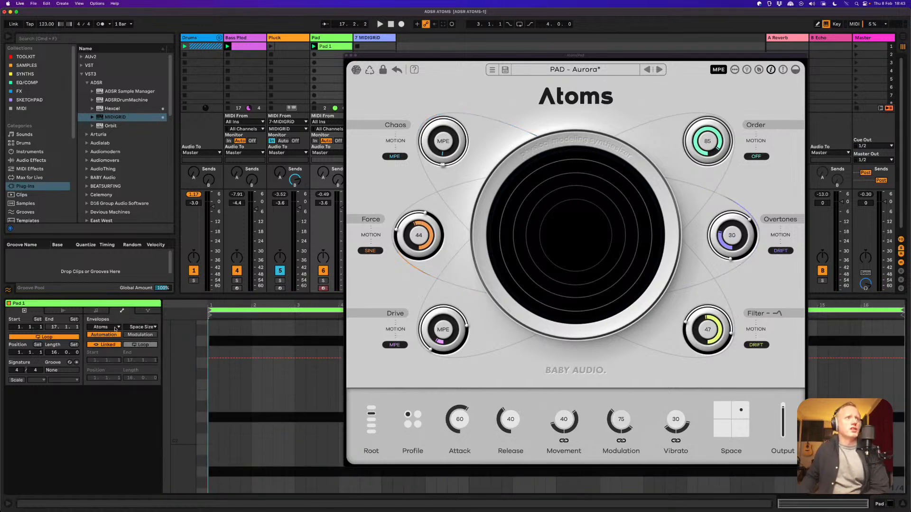
{"action": "left_click", "coordinate": [114, 327]}
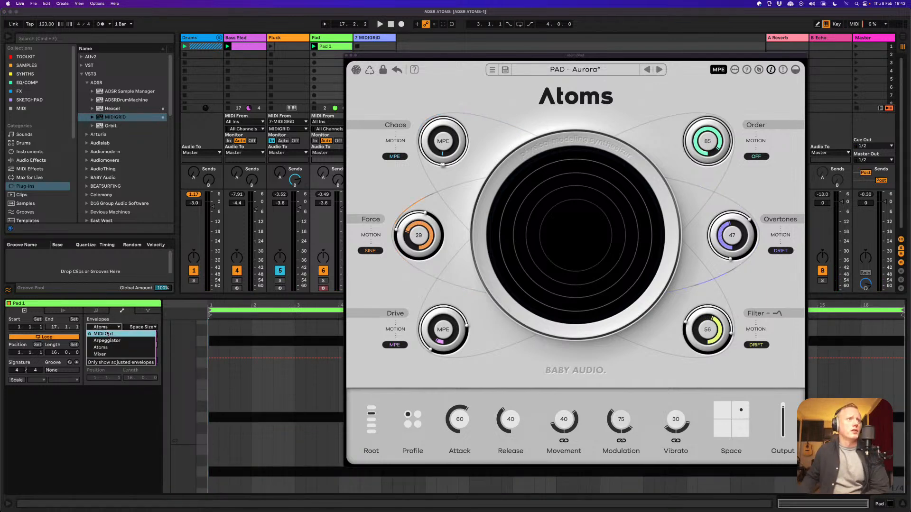
{"action": "left_click", "coordinate": [105, 333]}
{"action": "left_click", "coordinate": [138, 327]}
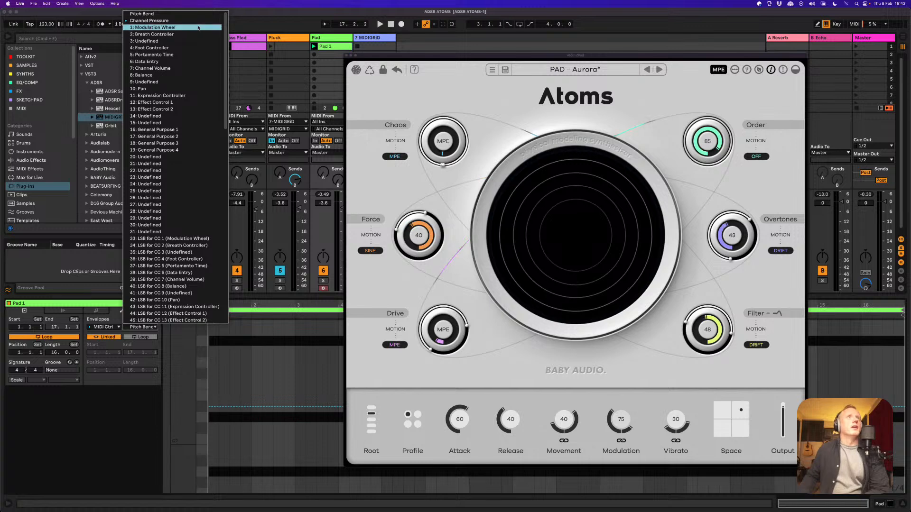
{"action": "left_click", "coordinate": [149, 21]}
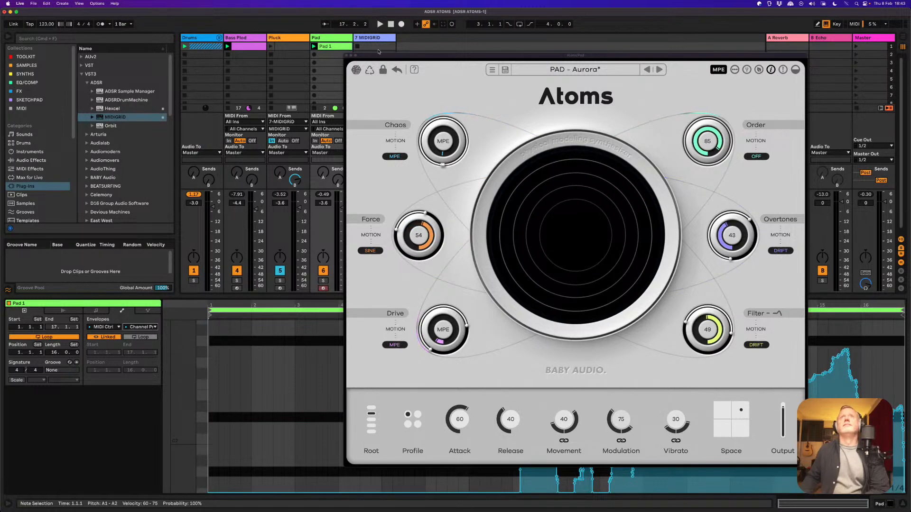
{"action": "left_click", "coordinate": [346, 56]}
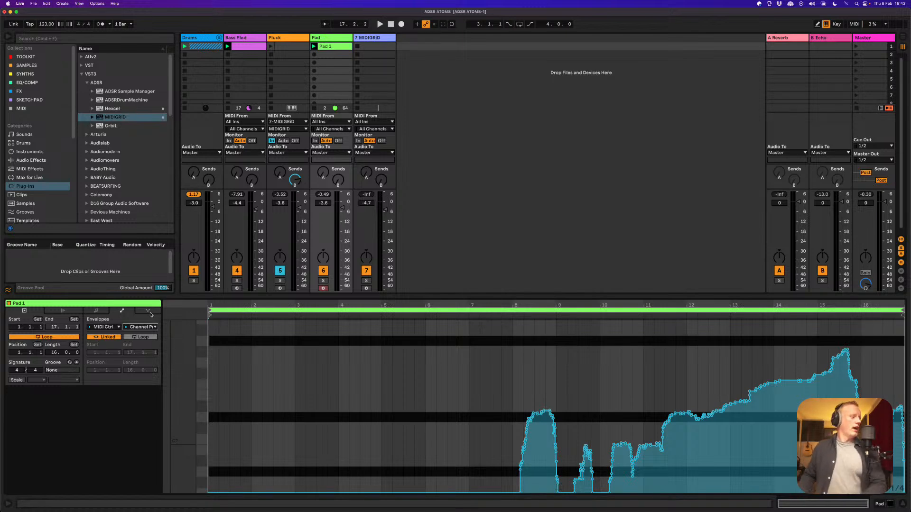
- Play the recorded pad briefly, show its device chain and the TOOLKIT collection, and lower the Pad volume to -5.8 dB
{"action": "key", "text": "space"}
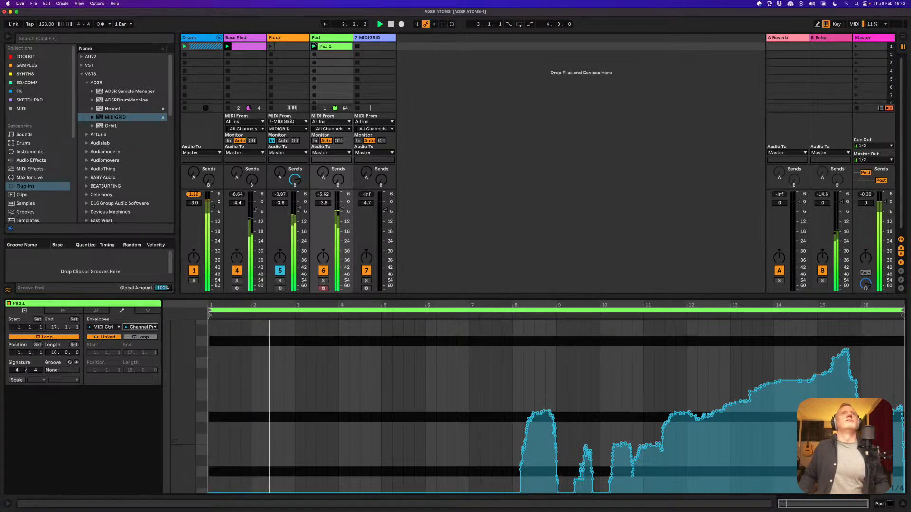
{"action": "double_click", "coordinate": [331, 37]}
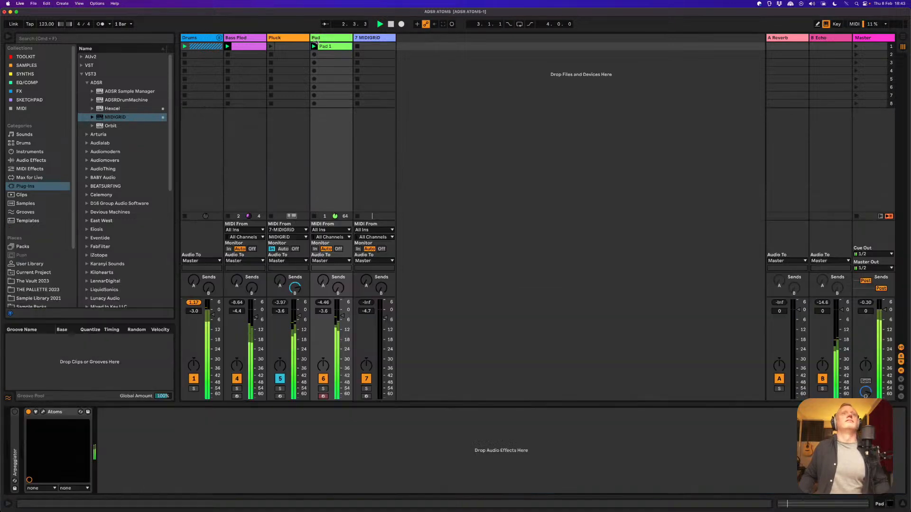
{"action": "left_click", "coordinate": [41, 57]}
{"action": "key", "text": "space"}
{"action": "left_click_drag", "start_coordinate": [344, 318], "coordinate": [343, 322]}
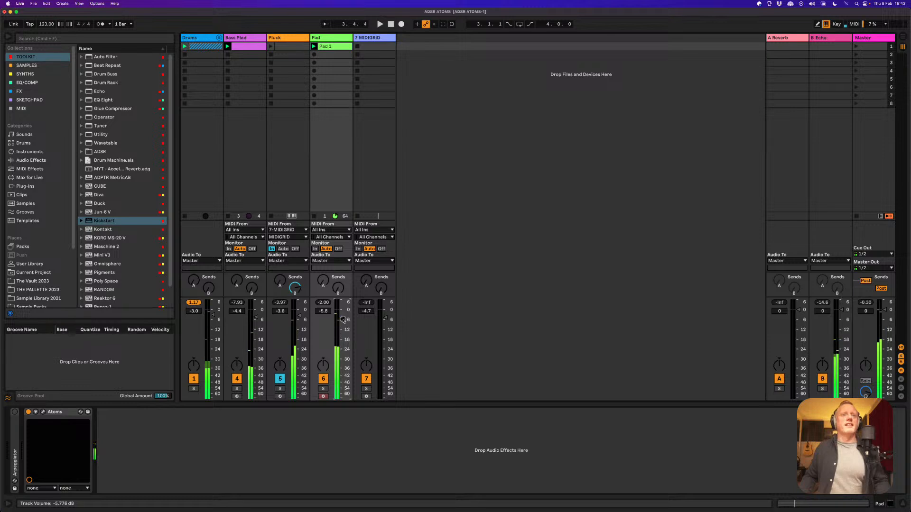
- Add EQ Eight to the Pad track with a low cut at 391 Hz and a -3.84 dB dip around 979 Hz
{"action": "double_click", "coordinate": [103, 100]}
{"action": "key", "text": "space"}
{"action": "left_click", "coordinate": [130, 481]}
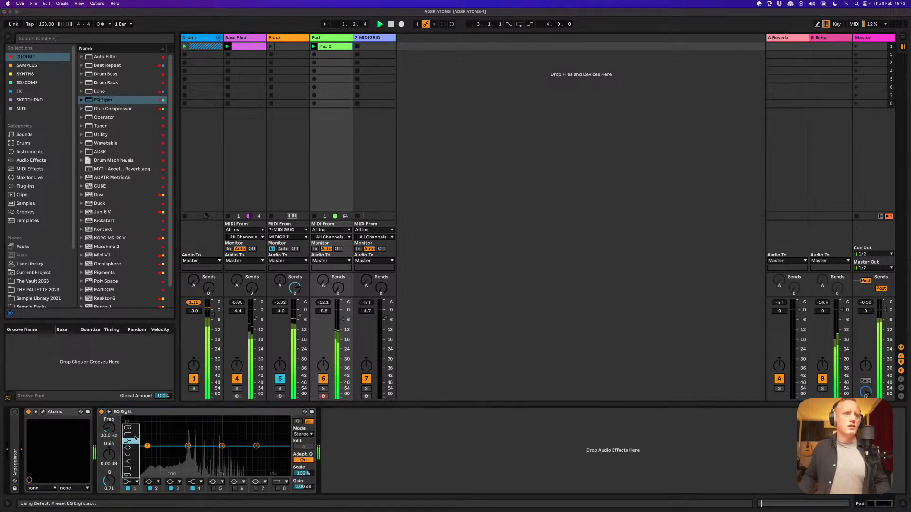
{"action": "left_click", "coordinate": [134, 435]}
{"action": "left_click_drag", "start_coordinate": [110, 429], "coordinate": [112, 412]}
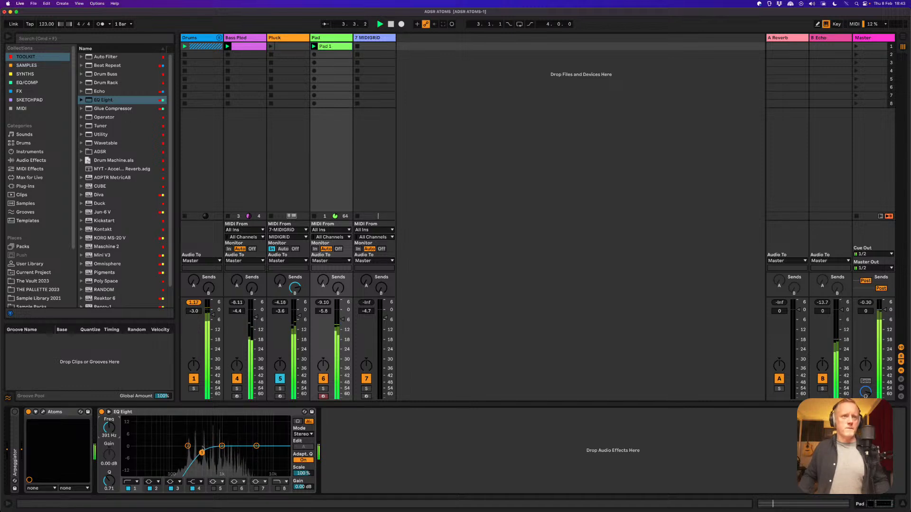
{"action": "left_click_drag", "start_coordinate": [223, 448], "coordinate": [221, 454]}
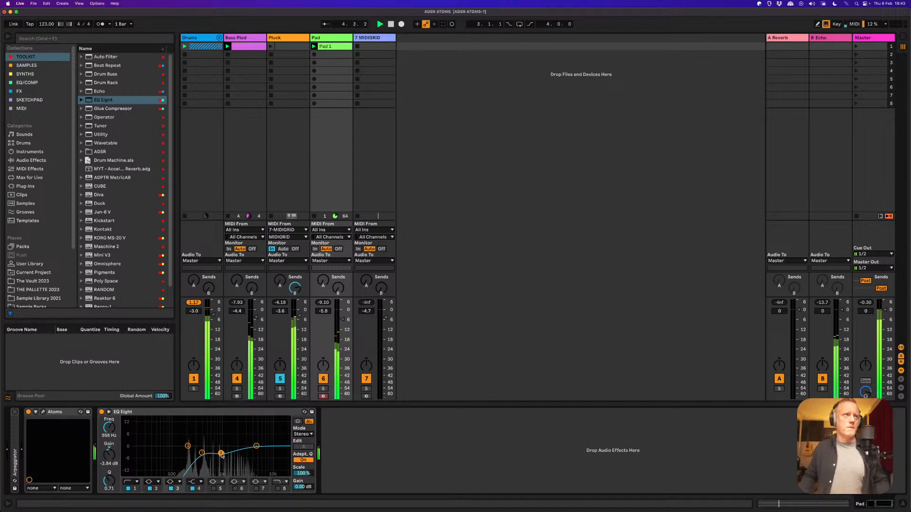
- Add a Glue Compressor after the EQ, sidechained to the Prog Rack 001 Kick Post Mixer, with the threshold at -12.7 dB
{"action": "left_click_drag", "start_coordinate": [110, 110], "coordinate": [408, 436]}
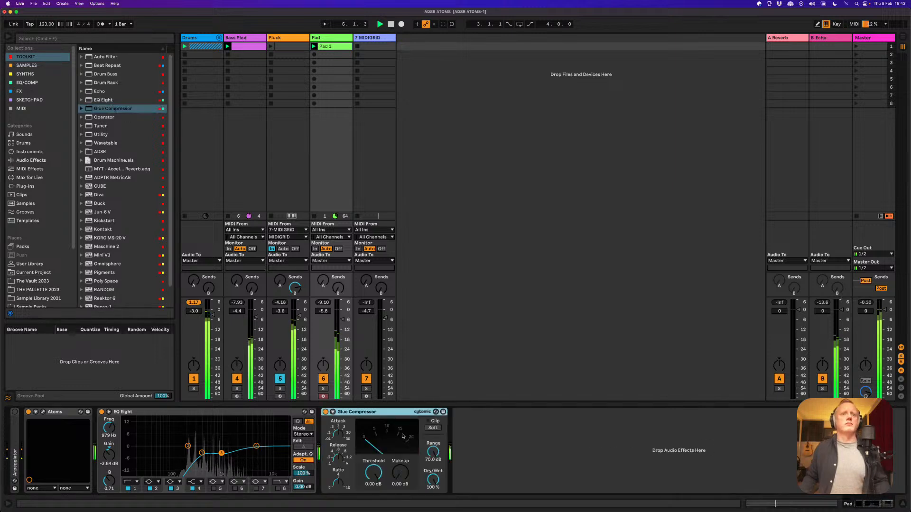
{"action": "left_click", "coordinate": [332, 412]}
{"action": "left_click", "coordinate": [339, 434]}
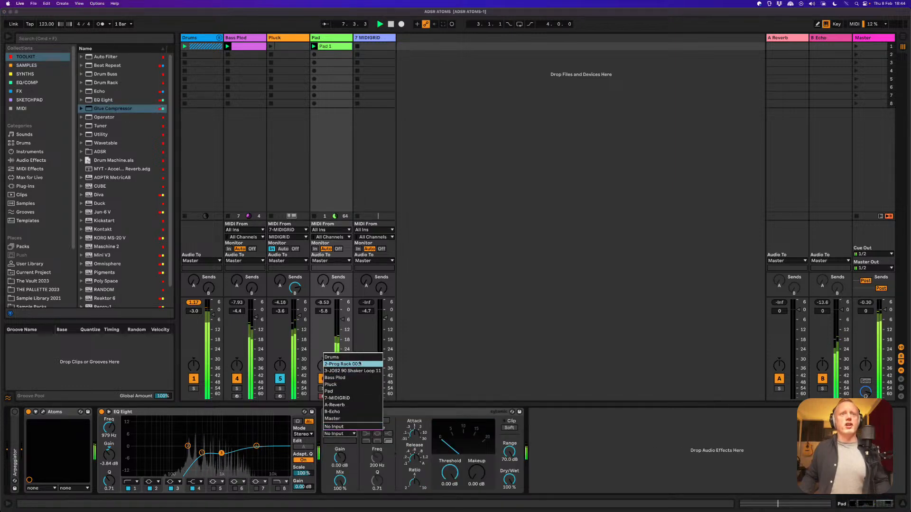
{"action": "left_click", "coordinate": [359, 364]}
{"action": "left_click", "coordinate": [339, 441]}
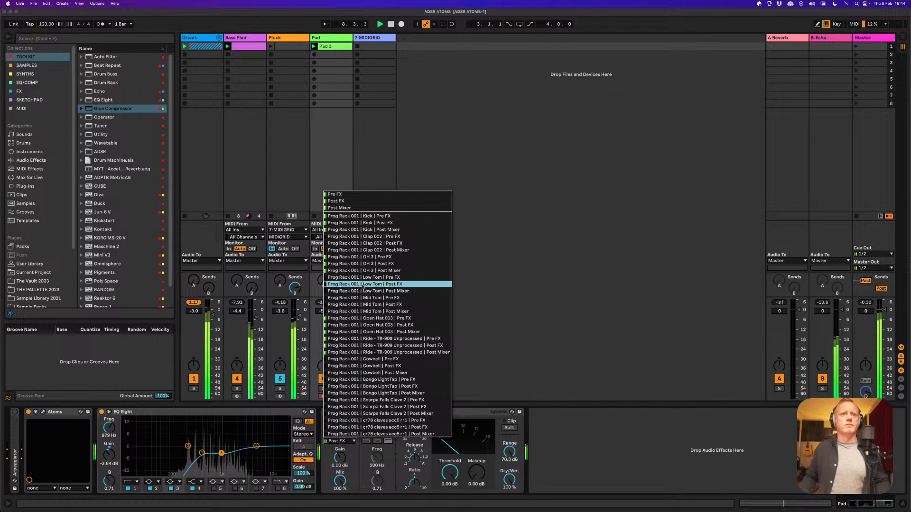
{"action": "left_click", "coordinate": [372, 230]}
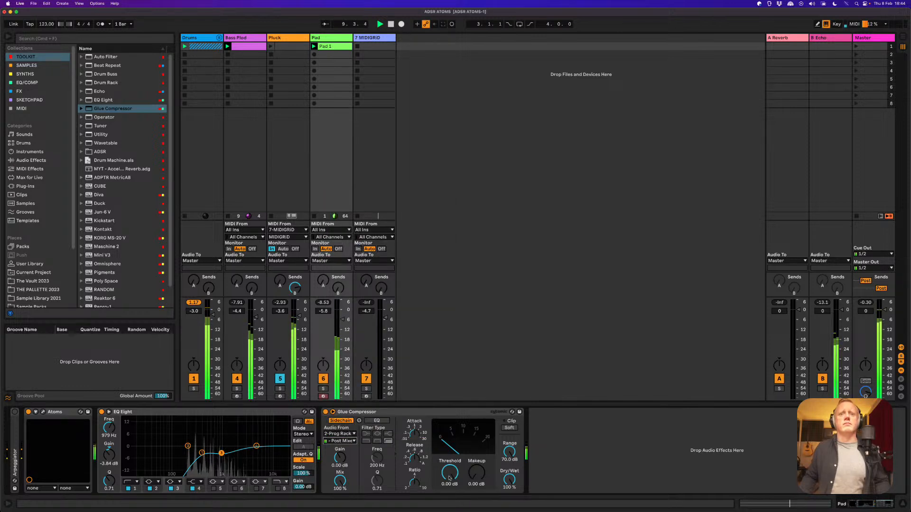
{"action": "left_click_drag", "start_coordinate": [450, 479], "coordinate": [446, 490]}
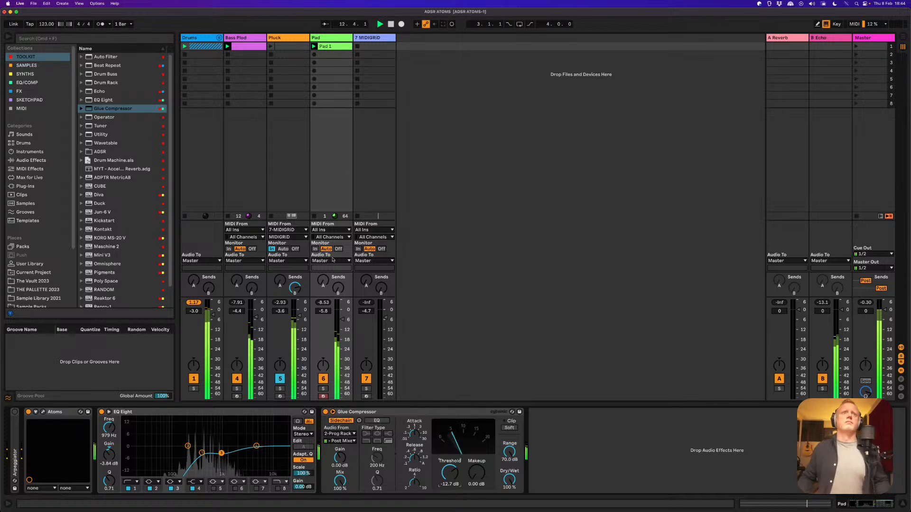
- Lower the Filter knob's motion range in the Pad track's Atoms instance and close the plug-in window
{"action": "right_click", "coordinate": [46, 413]}
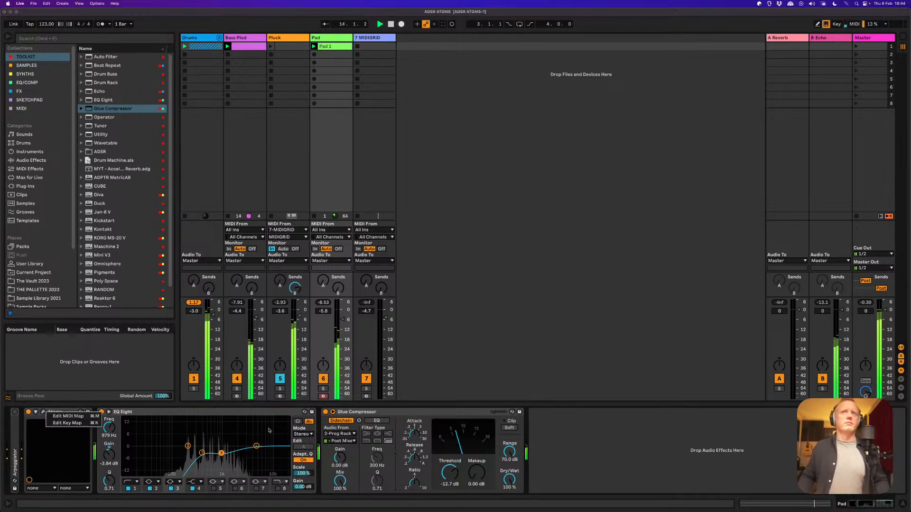
{"action": "left_click", "coordinate": [45, 414]}
{"action": "left_click", "coordinate": [43, 413]}
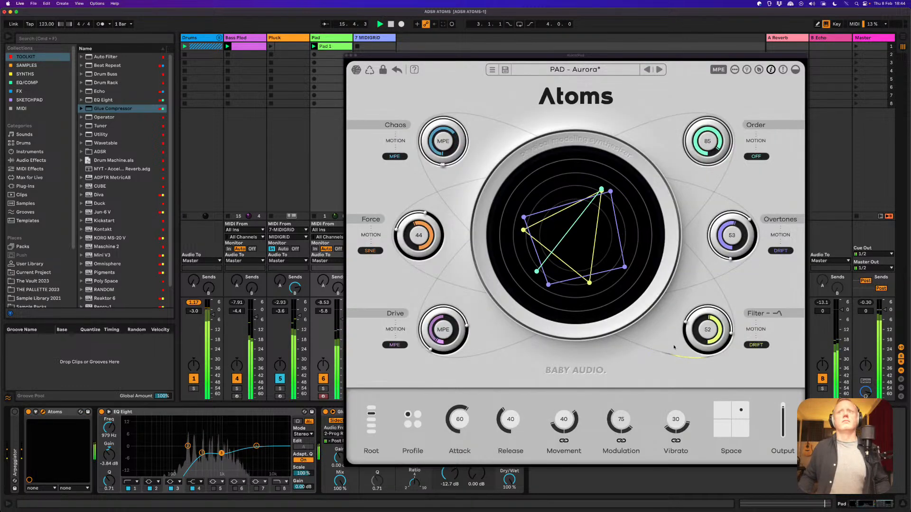
{"action": "left_click_drag", "start_coordinate": [693, 327], "coordinate": [700, 350]}
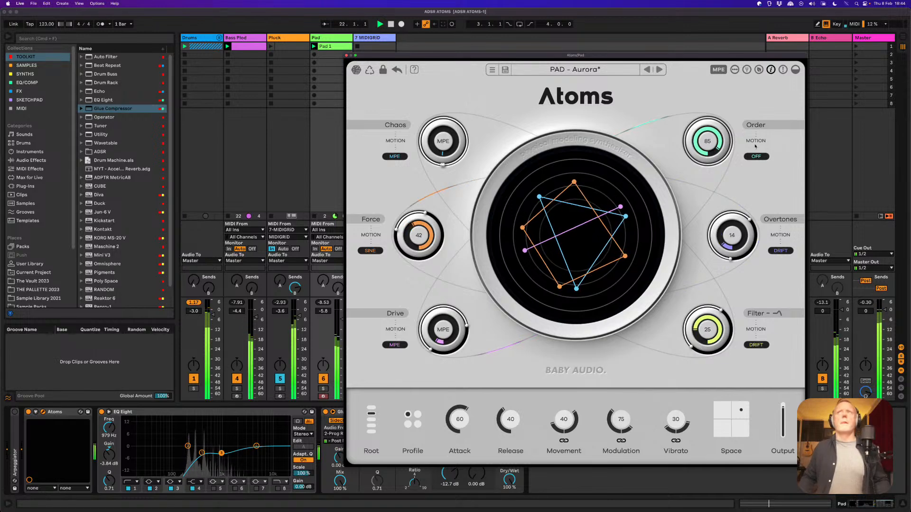
{"action": "left_click", "coordinate": [347, 56]}
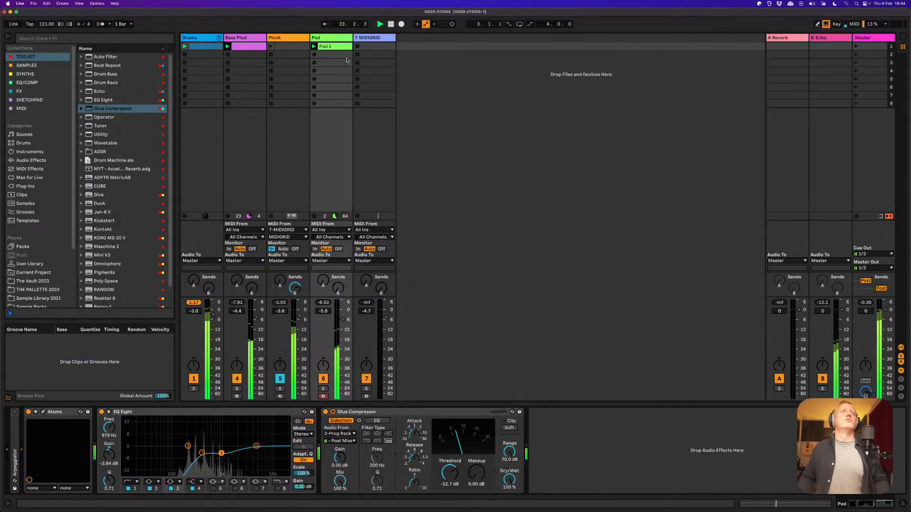
- Delete the Reverb from return track A and load the MYT Accelerator Reverb rack from the TOOLKIT collection onto a new audio track
{"action": "left_click", "coordinate": [781, 38]}
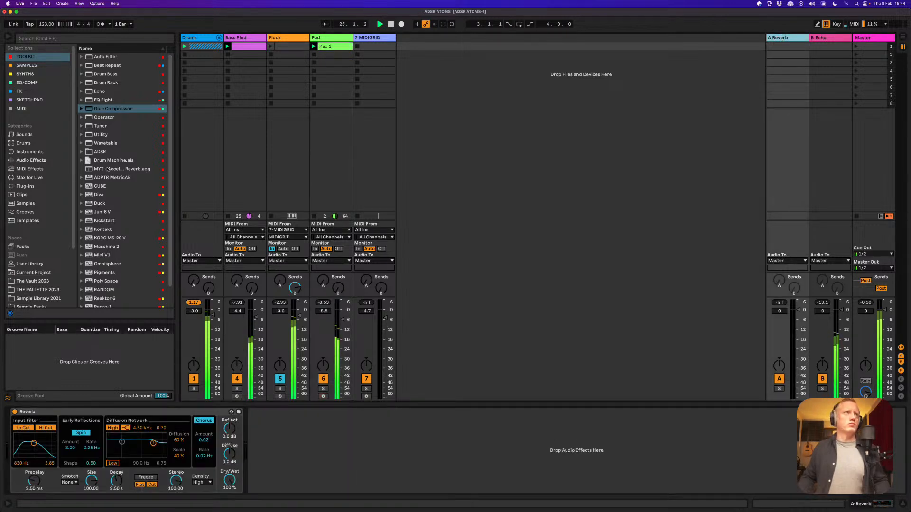
{"action": "left_click", "coordinate": [173, 416]}
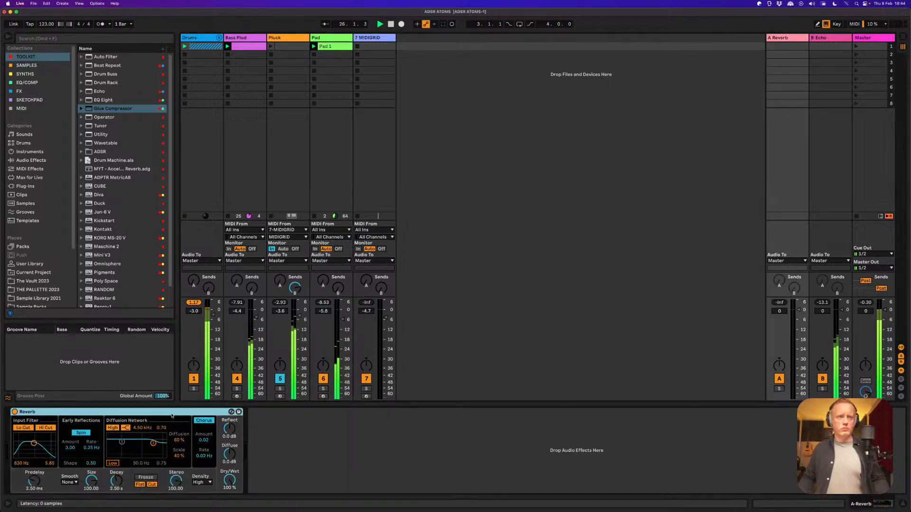
{"action": "key", "text": "Delete"}
{"action": "left_click", "coordinate": [122, 170]}
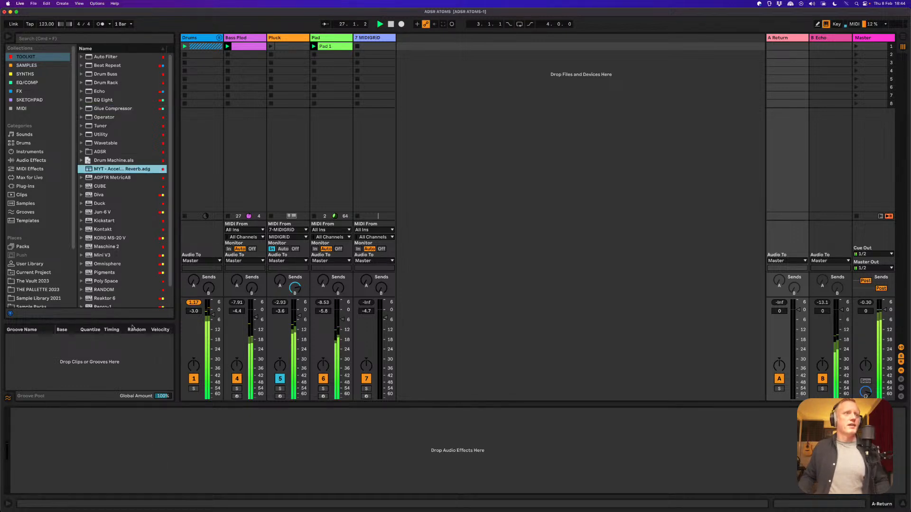
{"action": "left_click_drag", "start_coordinate": [451, 236], "coordinate": [445, 266]}
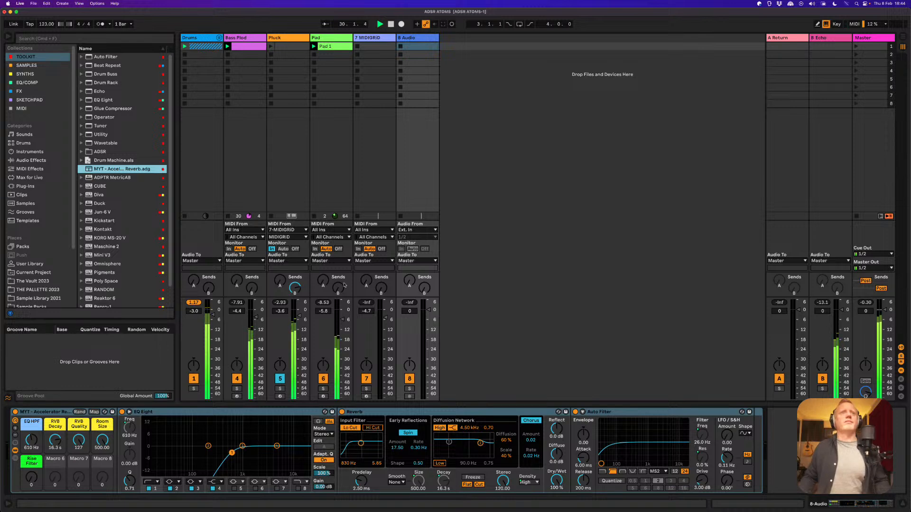
- Move the MYT Accelerator Reverb rack onto return track A and delete the leftover audio track 8
{"action": "left_click_drag", "start_coordinate": [326, 285], "coordinate": [316, 211]}
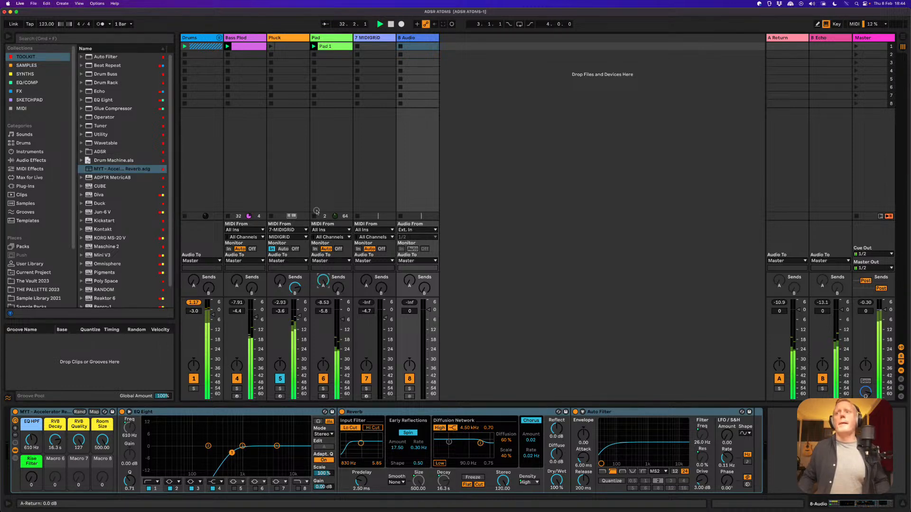
{"action": "left_click_drag", "start_coordinate": [317, 219], "coordinate": [327, 301]}
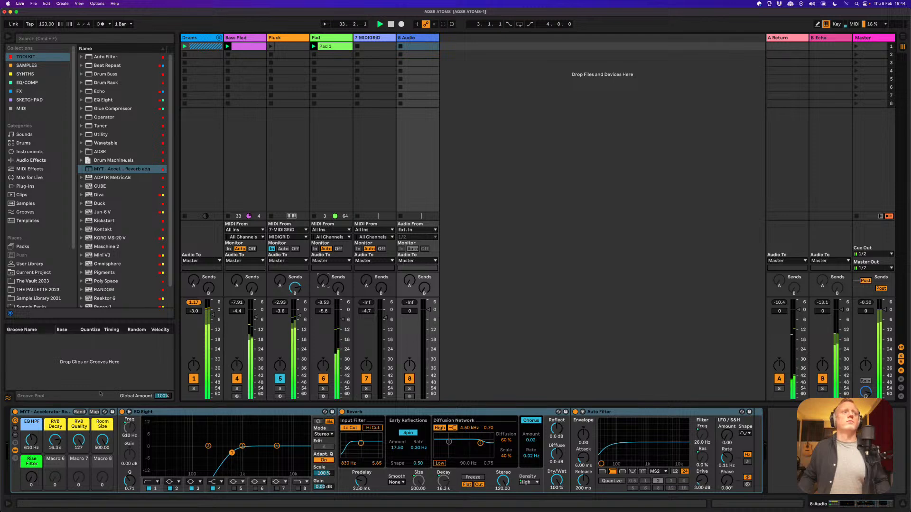
{"action": "left_click_drag", "start_coordinate": [56, 412], "coordinate": [783, 53]}
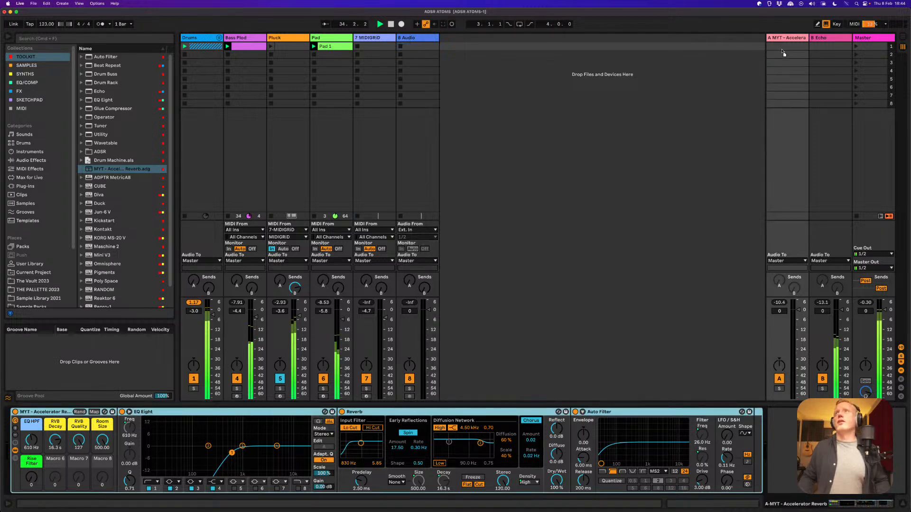
{"action": "left_click", "coordinate": [412, 38]}
{"action": "key", "text": "Delete"}
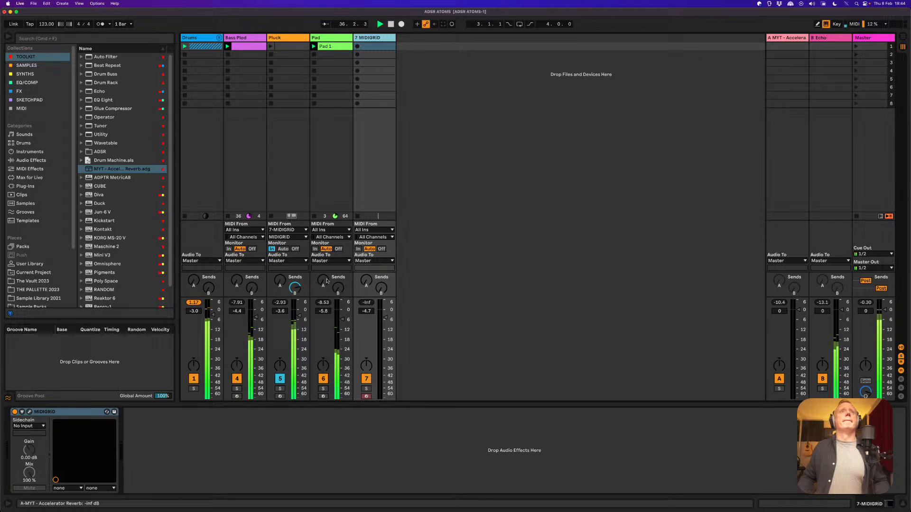
- Raise the Pad track's send A to the Accelerator Reverb and reopen the Pad's Atoms window
{"action": "left_click_drag", "start_coordinate": [327, 280], "coordinate": [324, 217]}
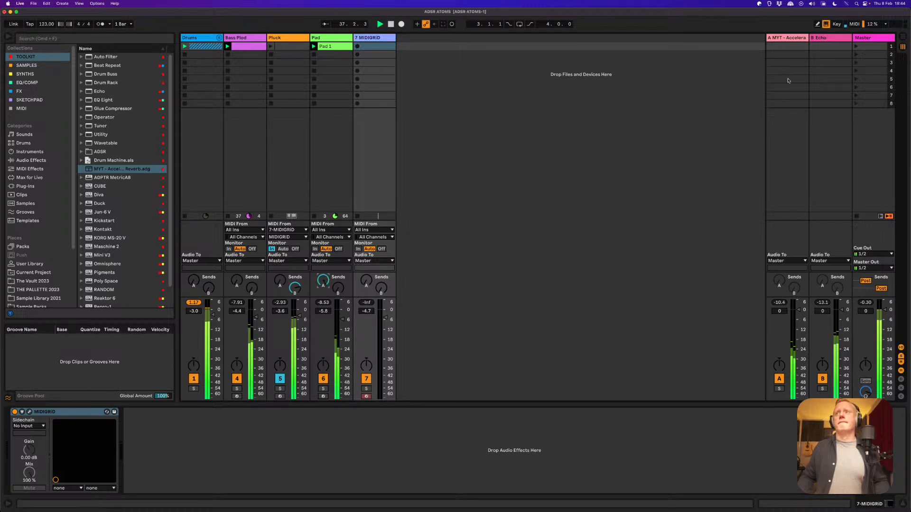
{"action": "left_click", "coordinate": [345, 38]}
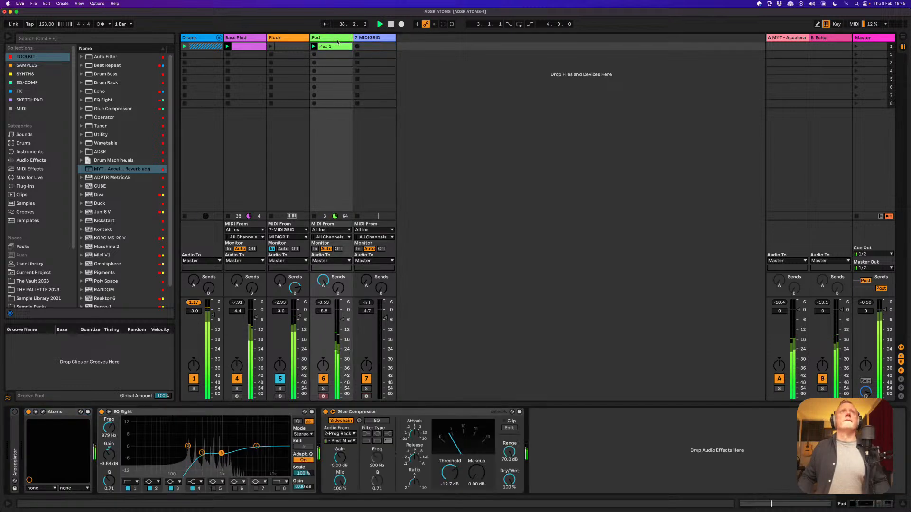
{"action": "left_click", "coordinate": [43, 412]}
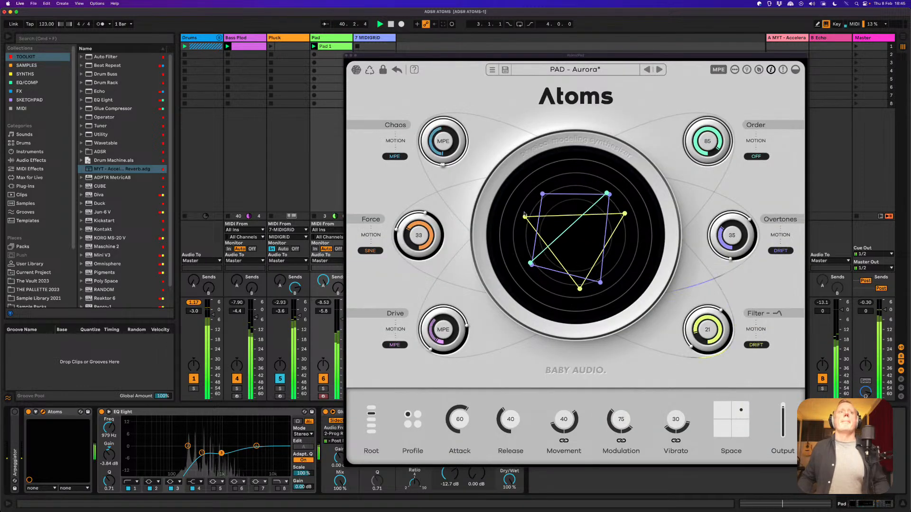
- Start configuring exposed parameters for the Pluck track's Atoms and reposition its plug-in window
{"action": "left_click", "coordinate": [297, 42]}
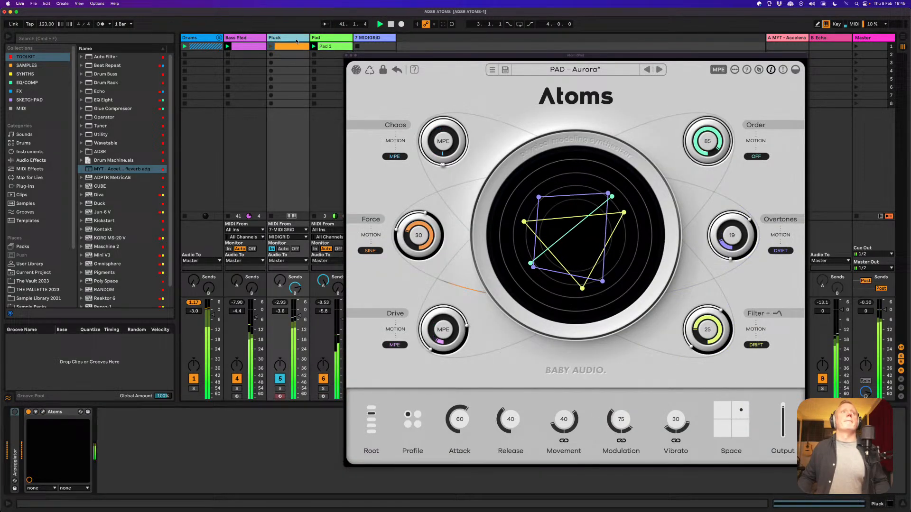
{"action": "left_click", "coordinate": [36, 412]}
{"action": "left_click", "coordinate": [108, 412]}
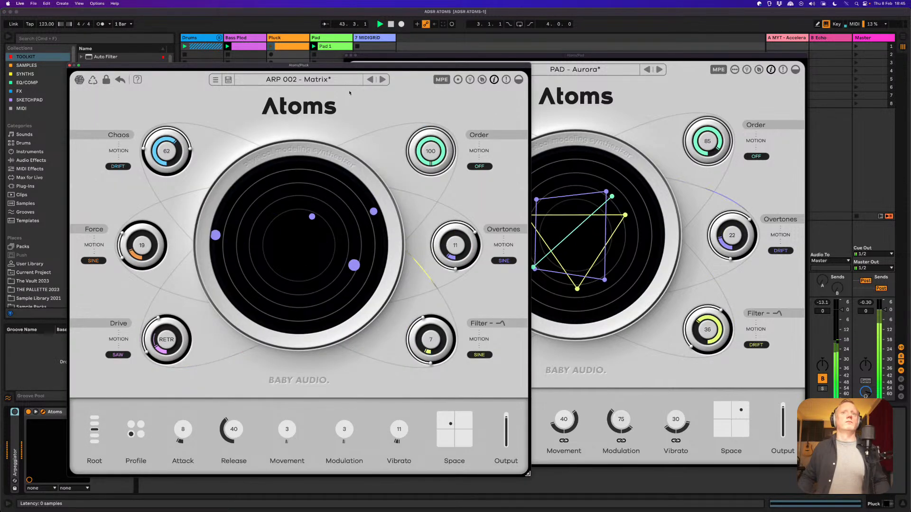
{"action": "left_click_drag", "start_coordinate": [360, 65], "coordinate": [493, 68]}
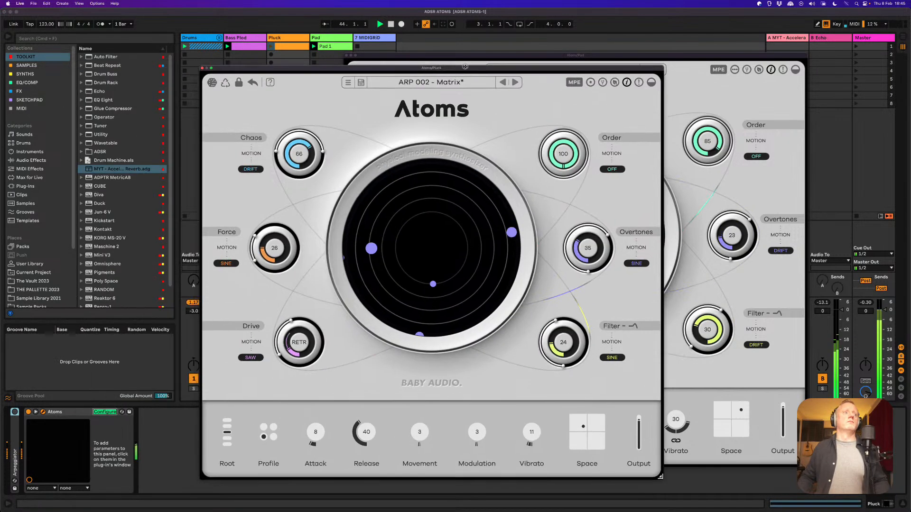
{"action": "left_click", "coordinate": [564, 340]}
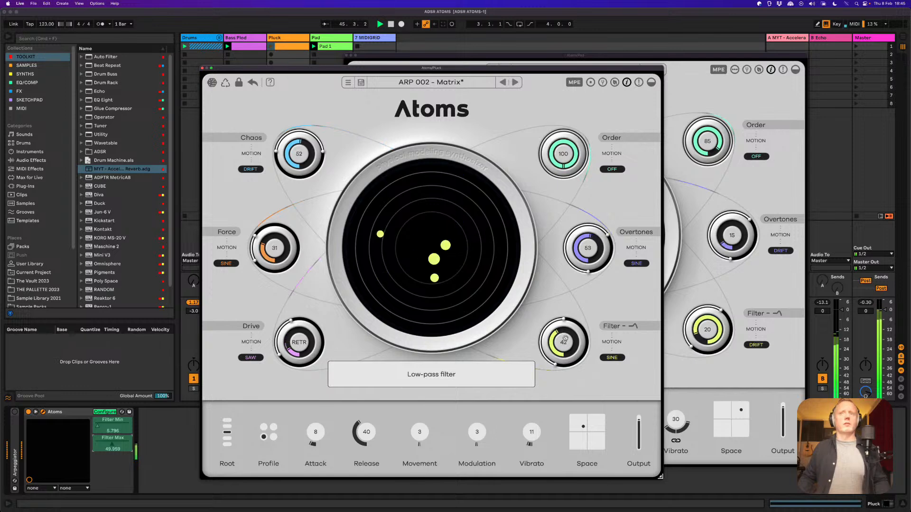
{"action": "left_click", "coordinate": [112, 412]}
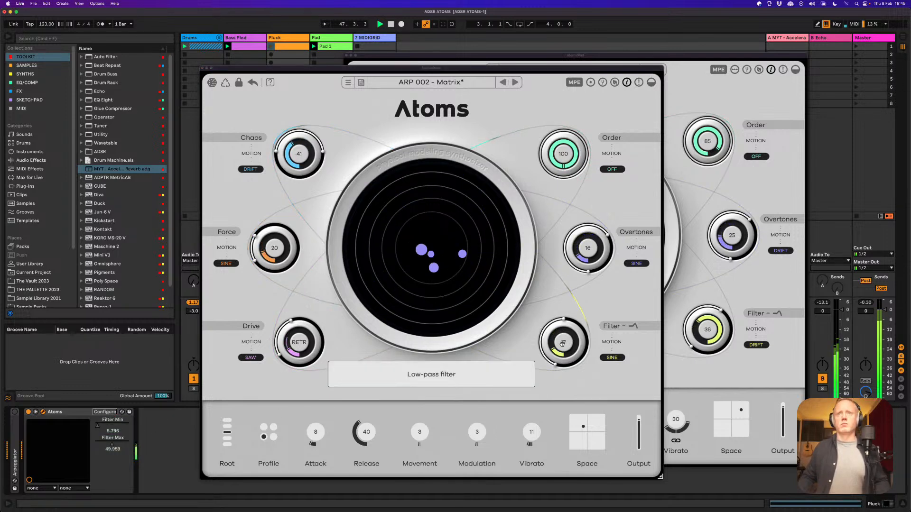
{"action": "left_click", "coordinate": [105, 412]}
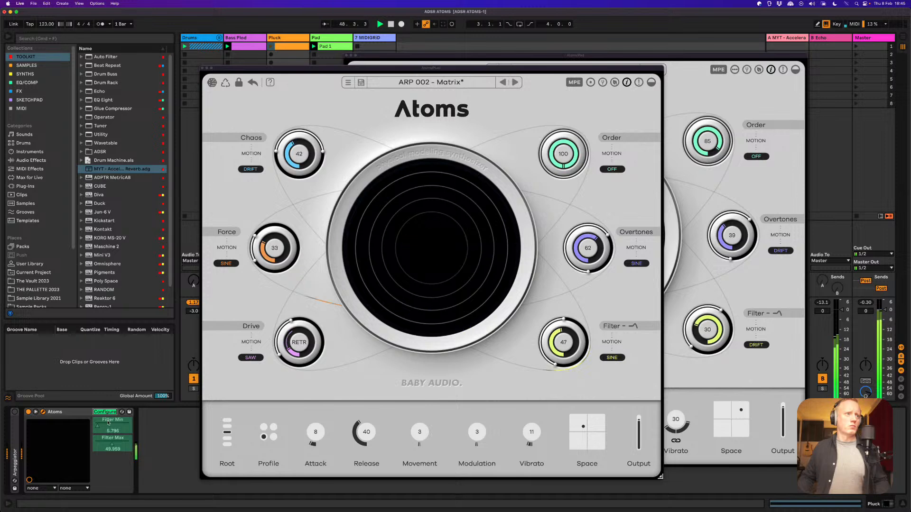
{"action": "left_click", "coordinate": [108, 421]}
{"action": "key", "text": "Delete"}
{"action": "left_click", "coordinate": [111, 427]}
{"action": "key", "text": "Delete"}
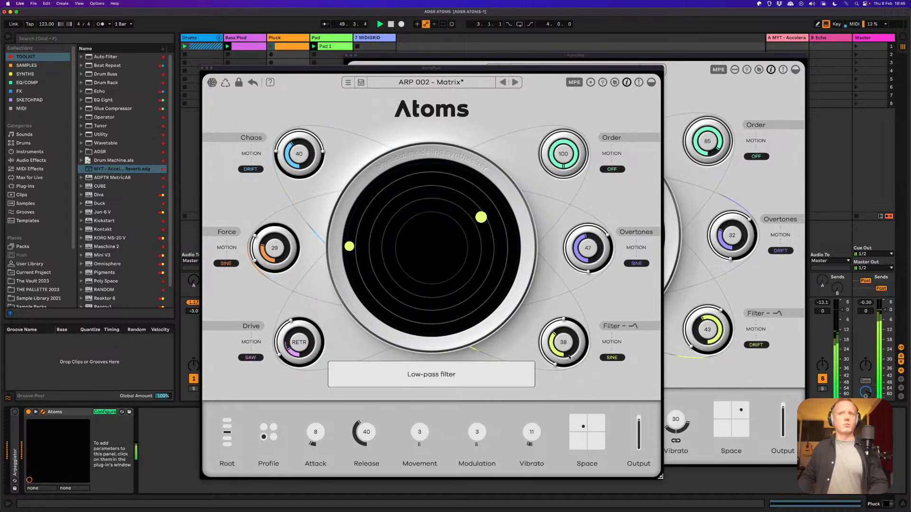
- Stop playback and try exposing the Pluck Atoms' Filter Min and Filter Max as device parameters
{"action": "key", "text": "space"}
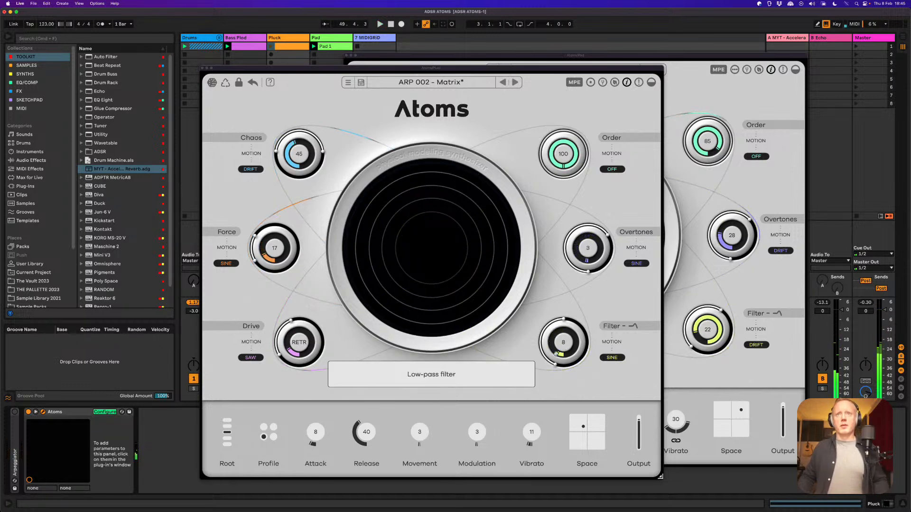
{"action": "left_click", "coordinate": [567, 342]}
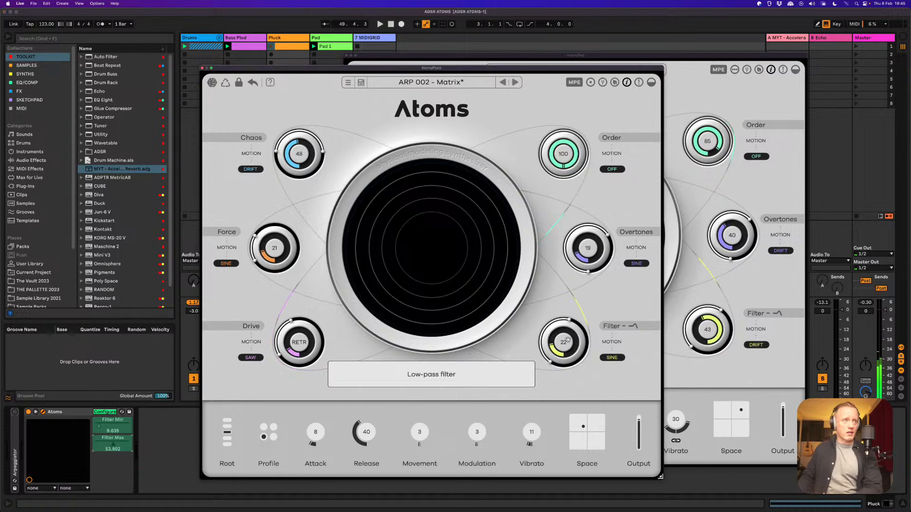
{"action": "left_click", "coordinate": [105, 412]}
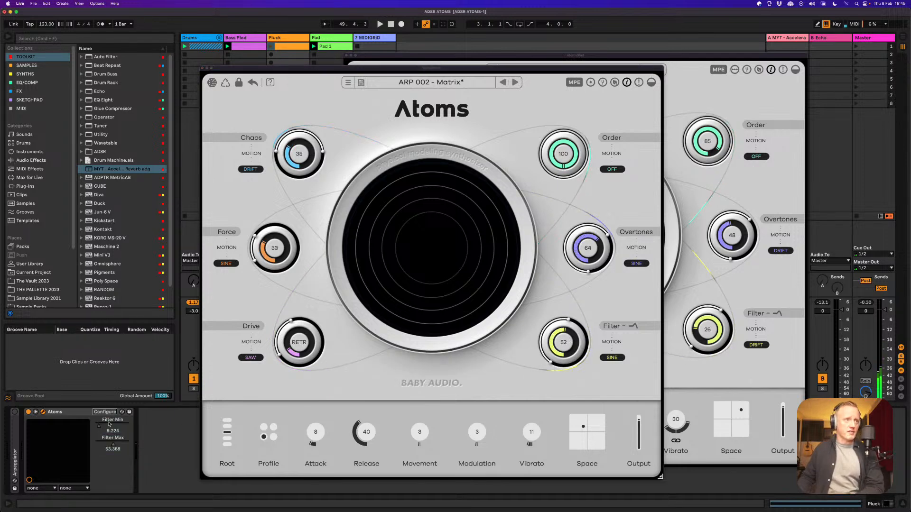
- Turn off the Filter's motion in the Pluck Atoms and remove Filter Min and Filter Max from its exposed parameters
{"action": "left_click", "coordinate": [612, 358]}
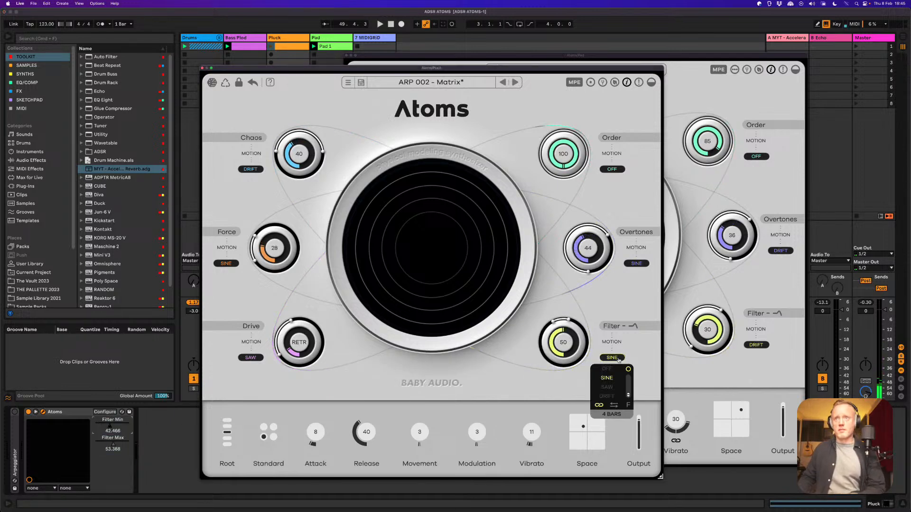
{"action": "left_click", "coordinate": [607, 369]}
{"action": "left_click", "coordinate": [105, 412]}
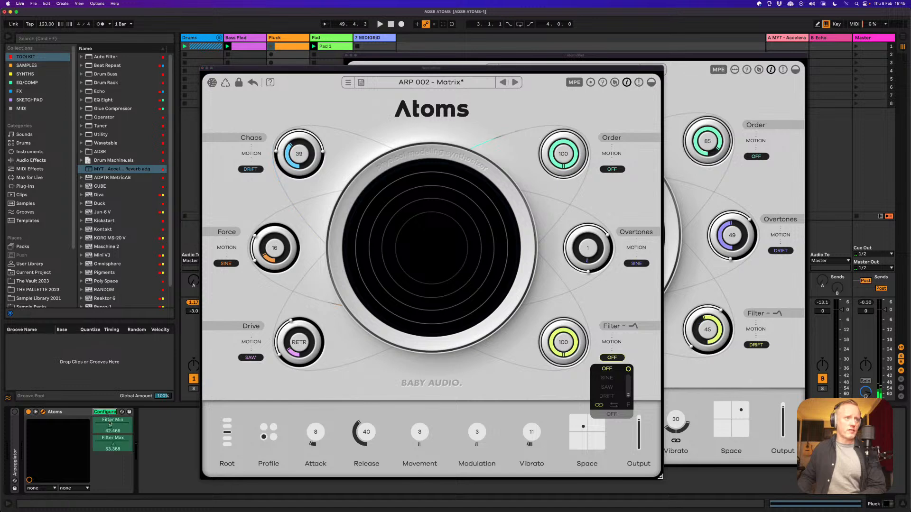
{"action": "key", "text": "Delete"}
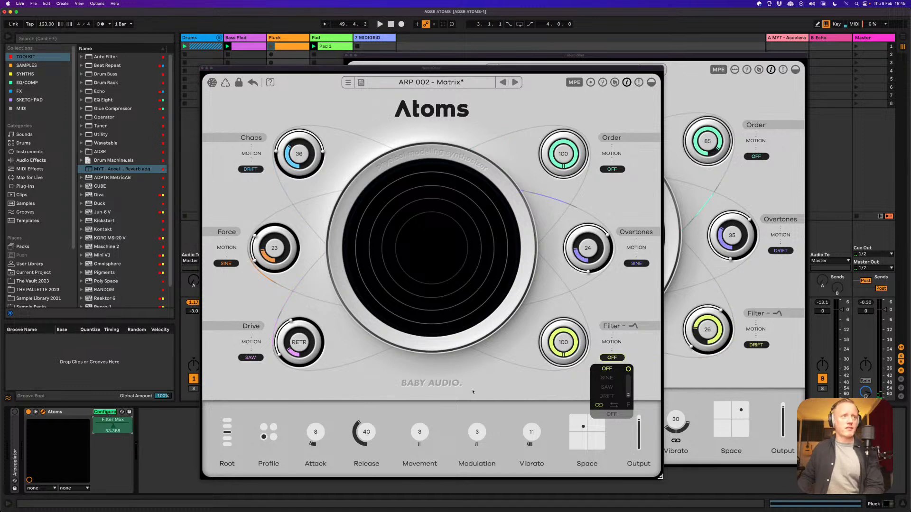
{"action": "key", "text": "Delete"}
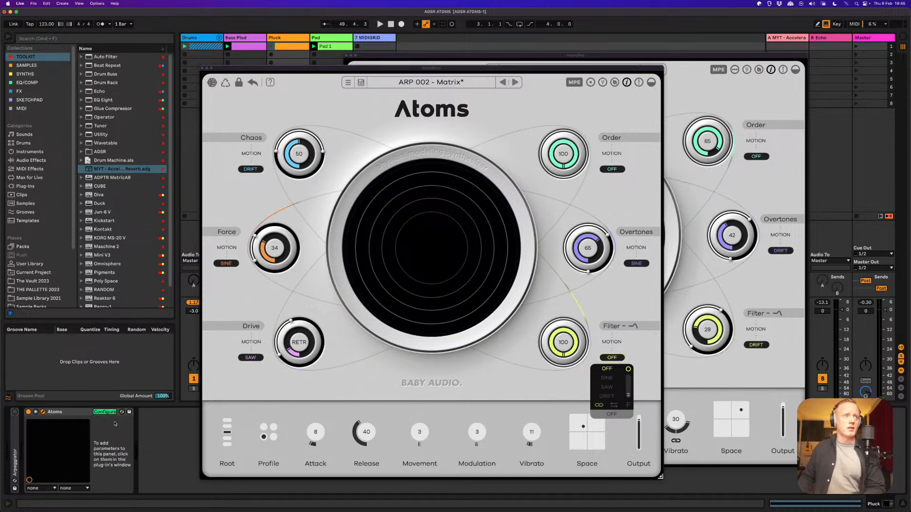
- Expose the Pluck Atoms' Filter as a device parameter, set it to 97.260, and start playback
{"action": "left_click_drag", "start_coordinate": [566, 342], "coordinate": [567, 345]}
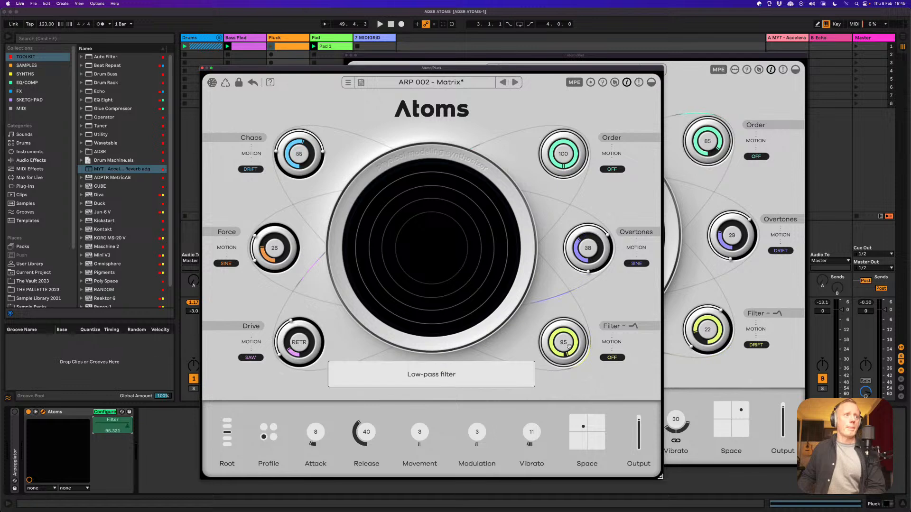
{"action": "left_click", "coordinate": [112, 413]}
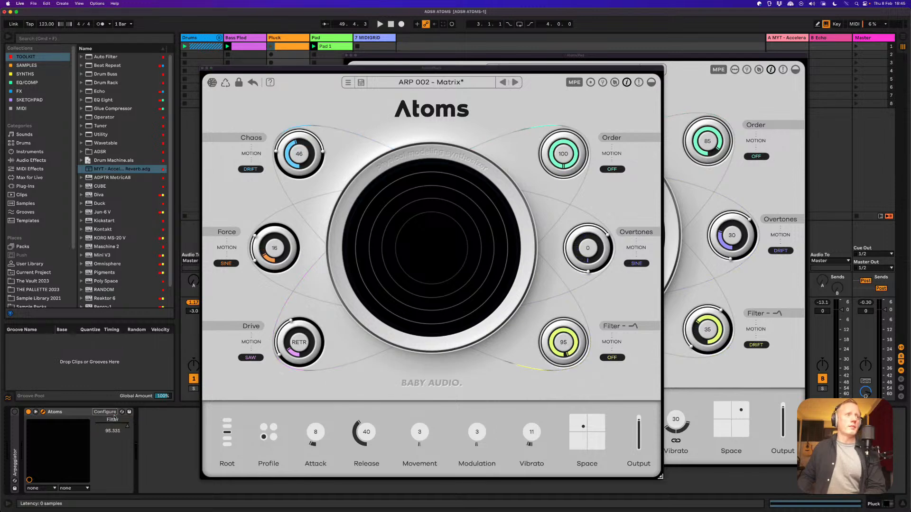
{"action": "mouse_move", "coordinate": [125, 428]}
{"action": "left_mouse_down"}
{"action": "mouse_move", "coordinate": [113, 429]}
{"action": "mouse_move", "coordinate": [127, 427]}
{"action": "left_mouse_up"}
{"action": "key", "text": "space"}
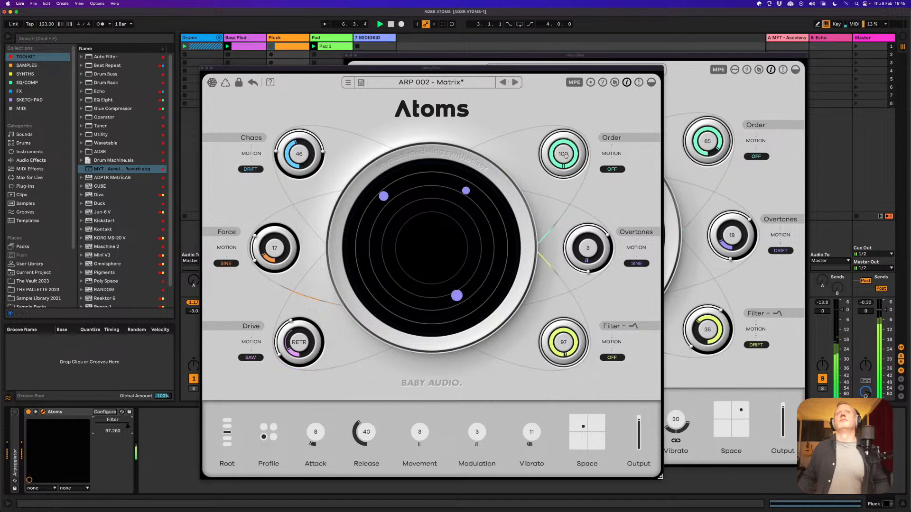
- Add Order to the Pluck Atoms' exposed parameters and select the Atoms device
{"action": "mouse_move", "coordinate": [565, 155]}
{"action": "left_click", "coordinate": [105, 412]}
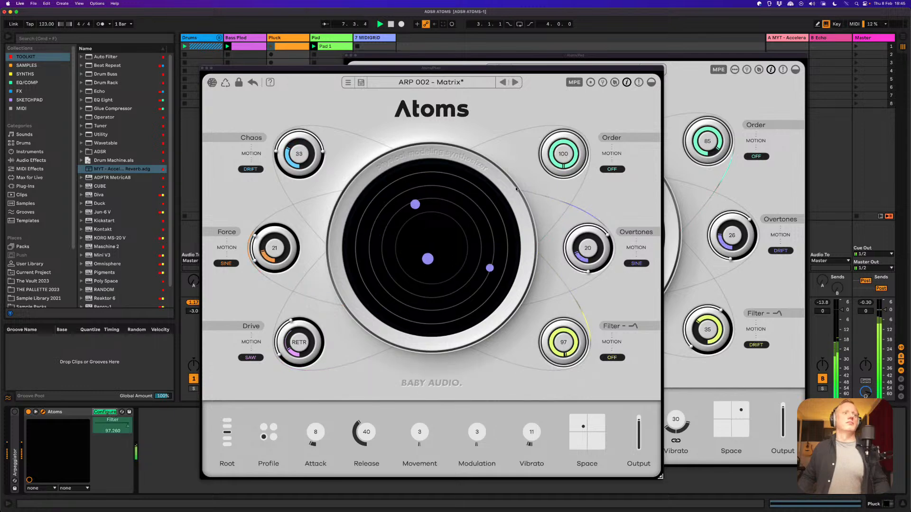
{"action": "left_click", "coordinate": [568, 151]}
{"action": "left_click", "coordinate": [105, 412]}
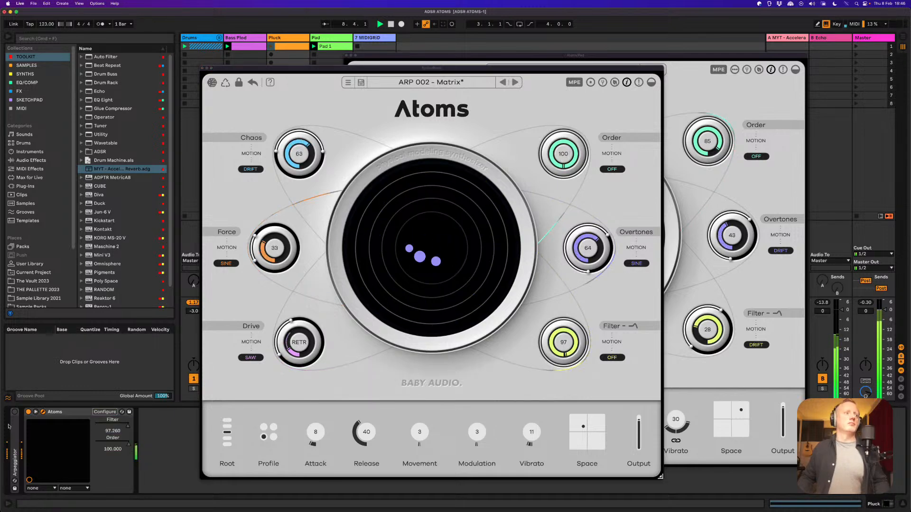
{"action": "left_click", "coordinate": [56, 412]}
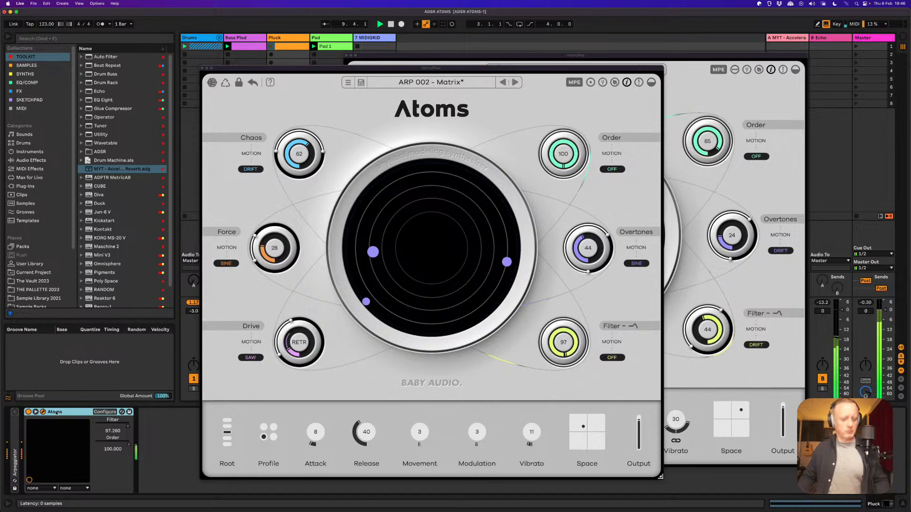
- Group the Pluck's Atoms device into an Instrument Rack and show the rack's macro controls
{"action": "key", "text": "super+g"}
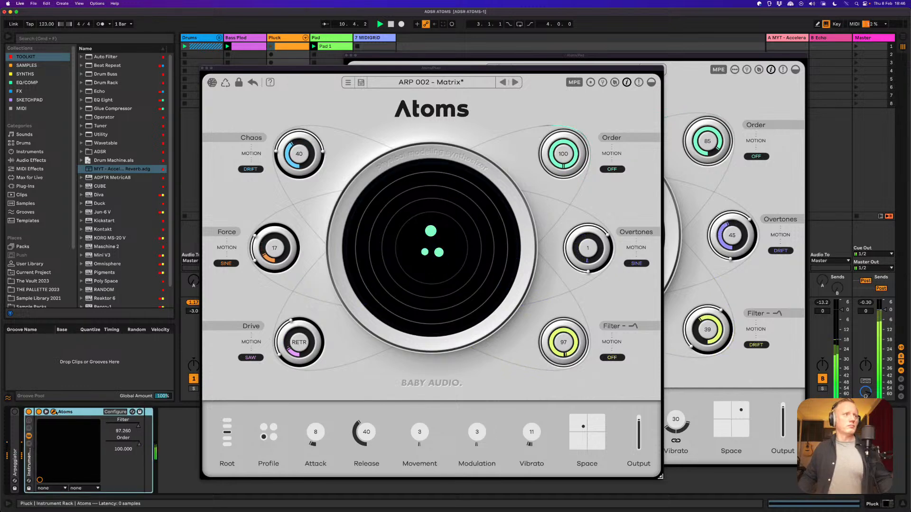
{"action": "left_click", "coordinate": [29, 420]}
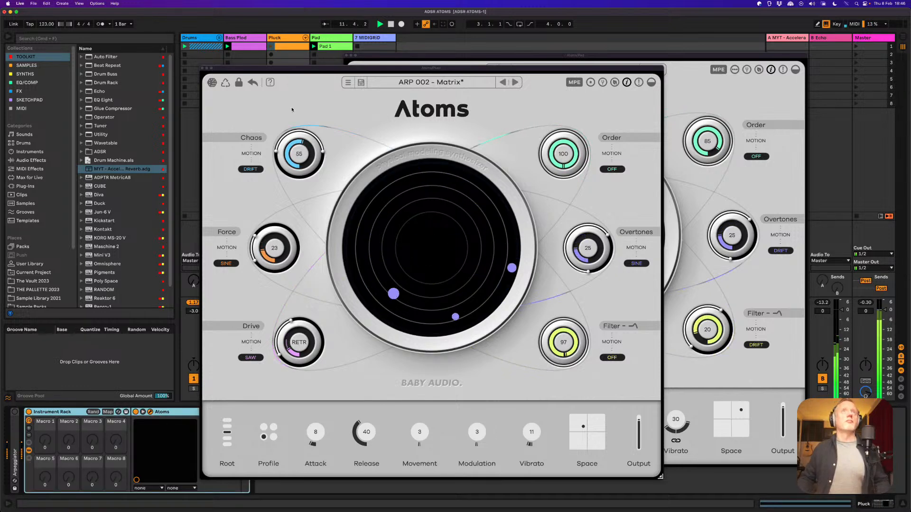
{"action": "left_click_drag", "start_coordinate": [346, 73], "coordinate": [454, 70]}
- Map the Pluck Atoms' Filter to Macro 1 and Order to Macro 2
{"action": "right_click", "coordinate": [218, 424]}
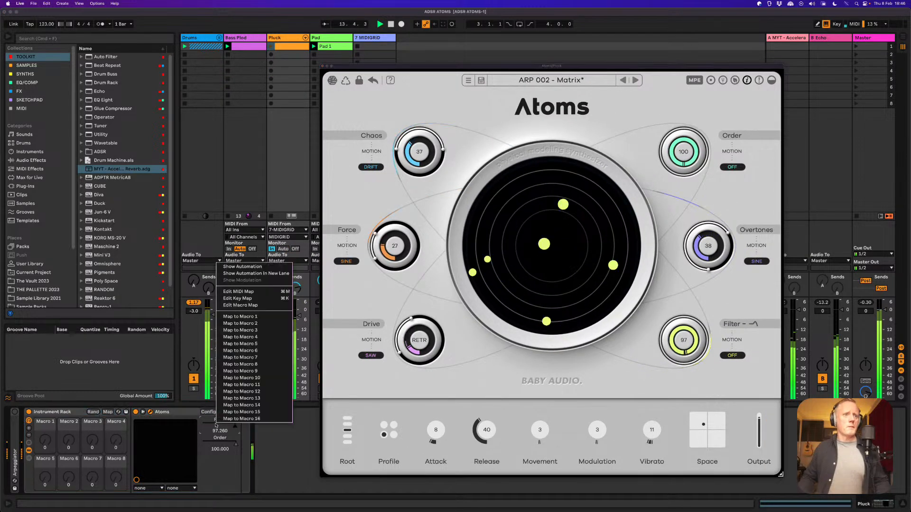
{"action": "left_click", "coordinate": [240, 317]}
{"action": "right_click", "coordinate": [223, 439]}
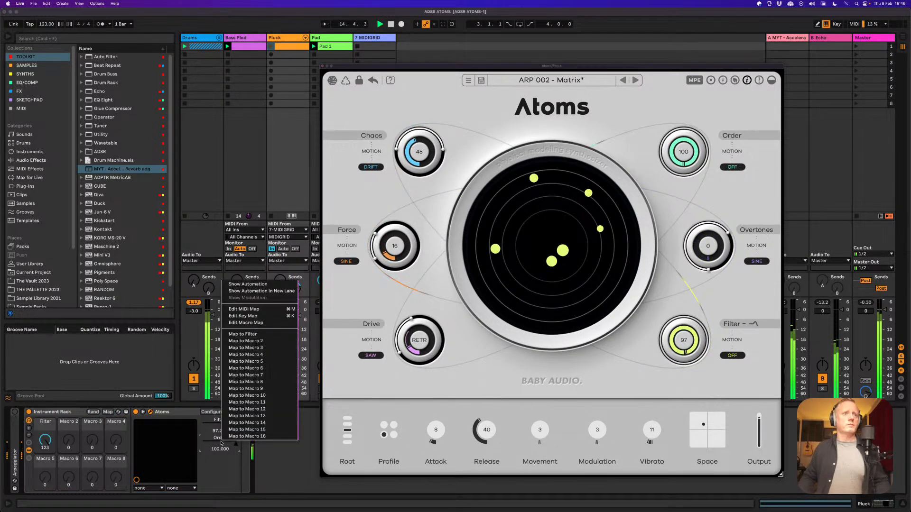
{"action": "left_click", "coordinate": [252, 341]}
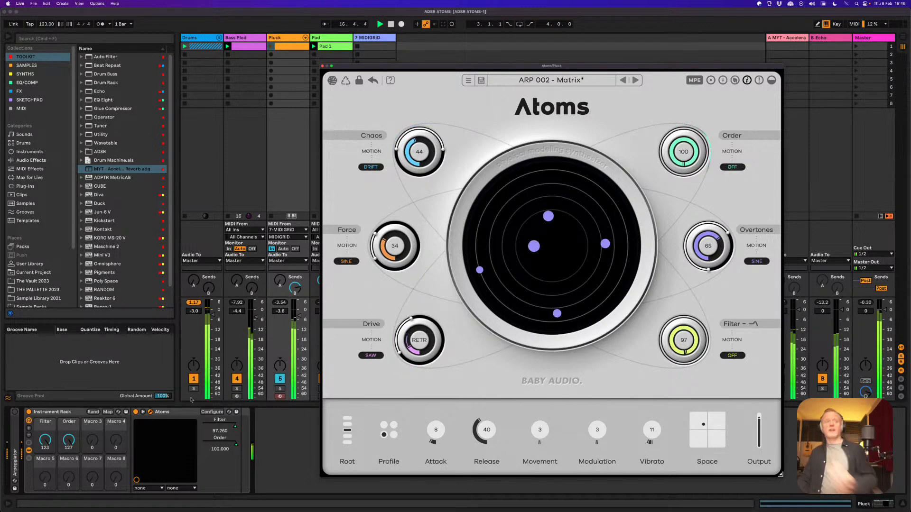
- Set the Filter macro to 127 and the Order macro to 0, and raise the Pluck Atoms' Force
{"action": "left_click_drag", "start_coordinate": [45, 440], "coordinate": [83, 508]}
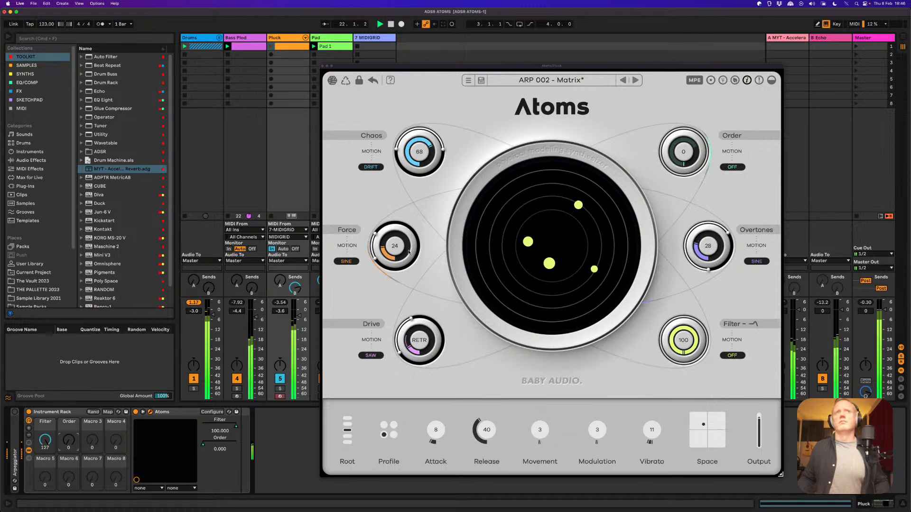
{"action": "left_click_drag", "start_coordinate": [399, 250], "coordinate": [399, 240]}
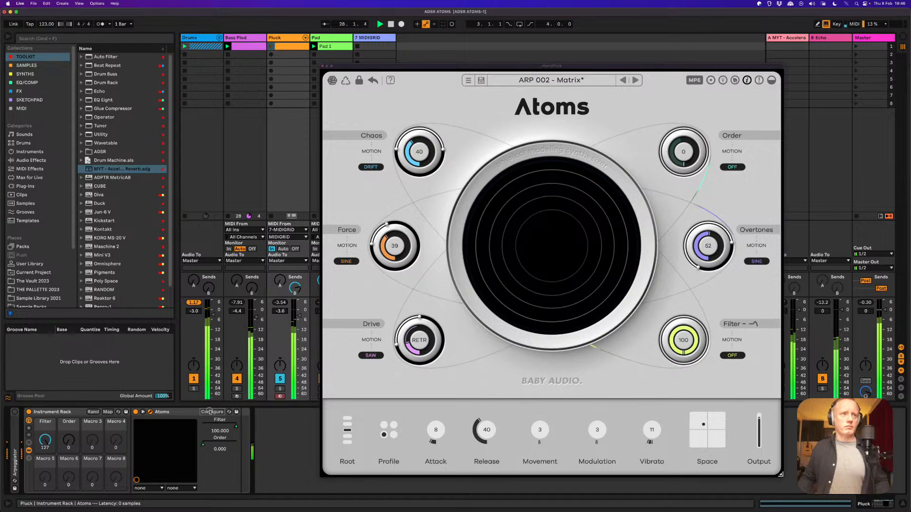
- Expose the Pluck Atoms' Space Mix and Space Size parameters and map them to Macro 3 and Macro 4
{"action": "left_click", "coordinate": [703, 427]}
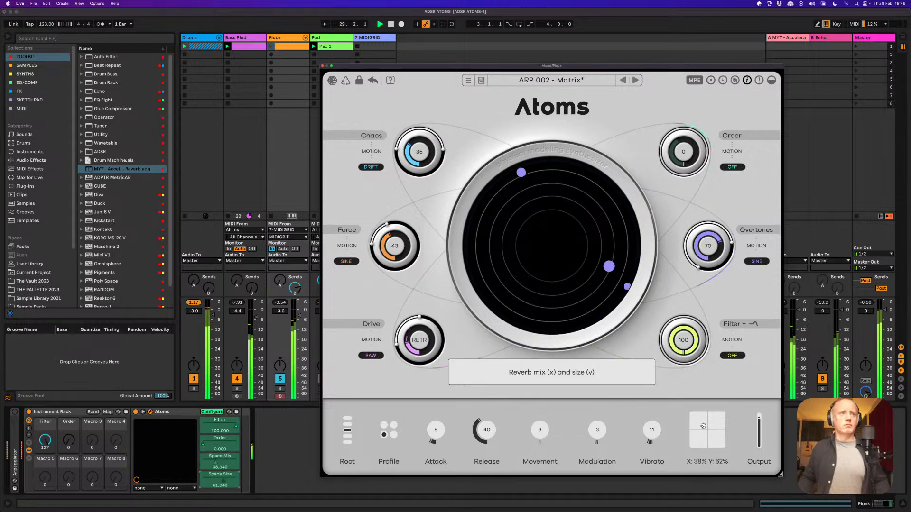
{"action": "left_click", "coordinate": [212, 412]}
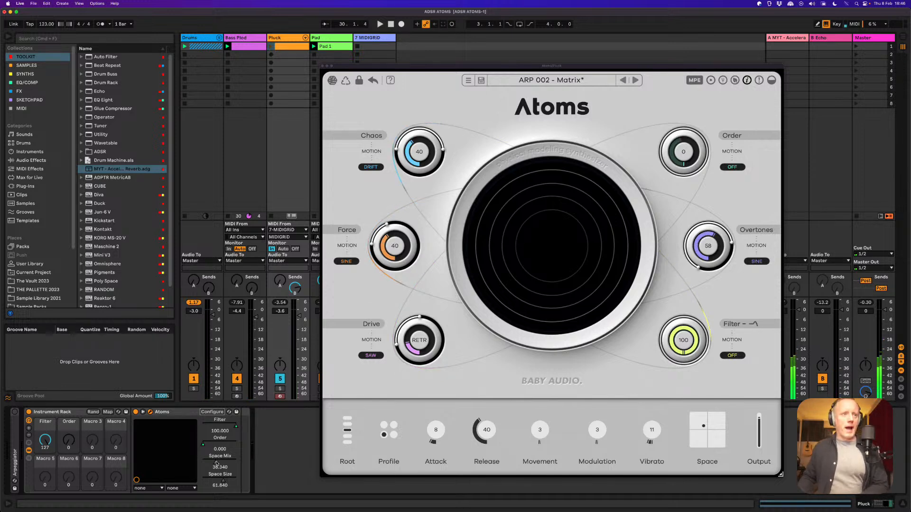
{"action": "right_click", "coordinate": [217, 463]}
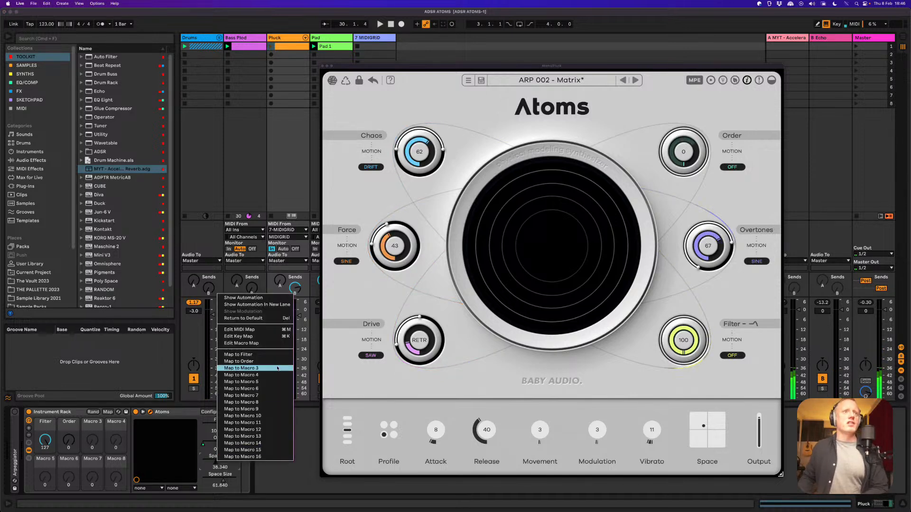
{"action": "left_click", "coordinate": [241, 369]}
{"action": "right_click", "coordinate": [223, 480]}
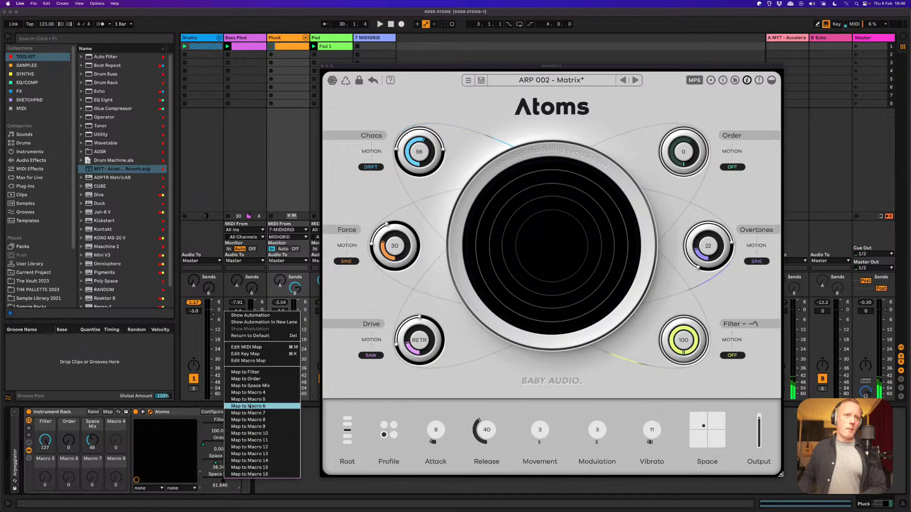
{"action": "left_click", "coordinate": [251, 396]}
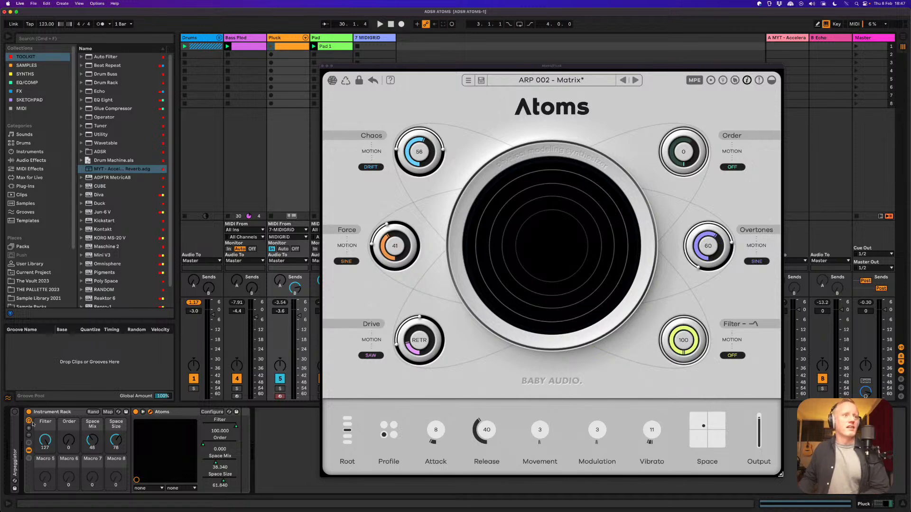
- Rename the Instrument Rack as Atoms PN Default and move the Atoms window clear of the track mixer
{"action": "left_click", "coordinate": [44, 414]}
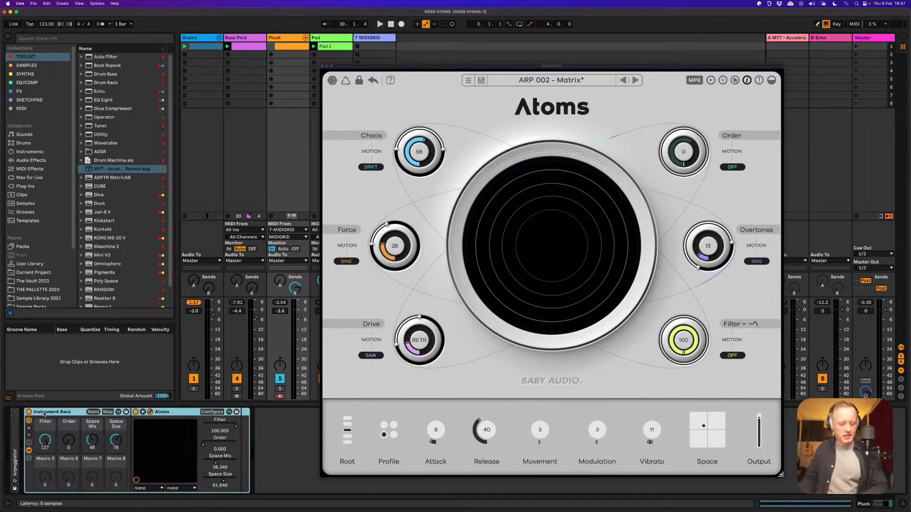
{"action": "key", "text": "super+r"}
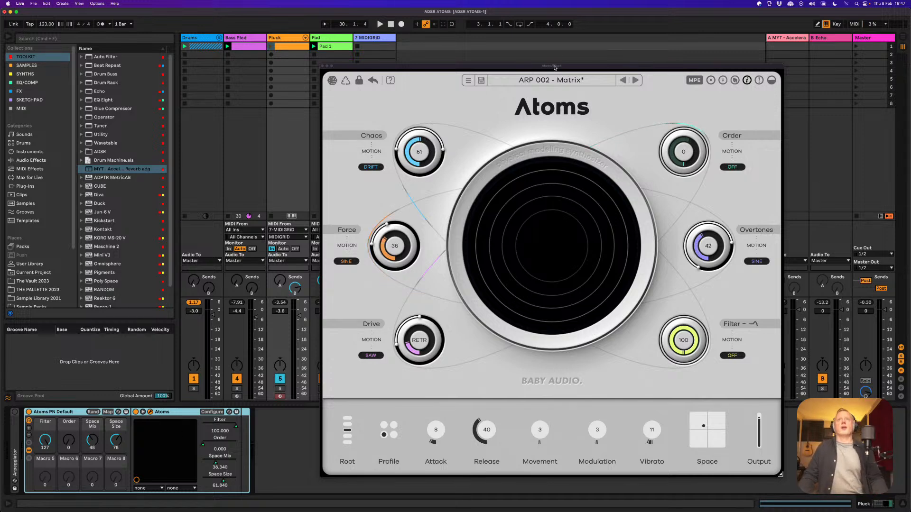
{"action": "left_click_drag", "start_coordinate": [555, 66], "coordinate": [636, 55]}
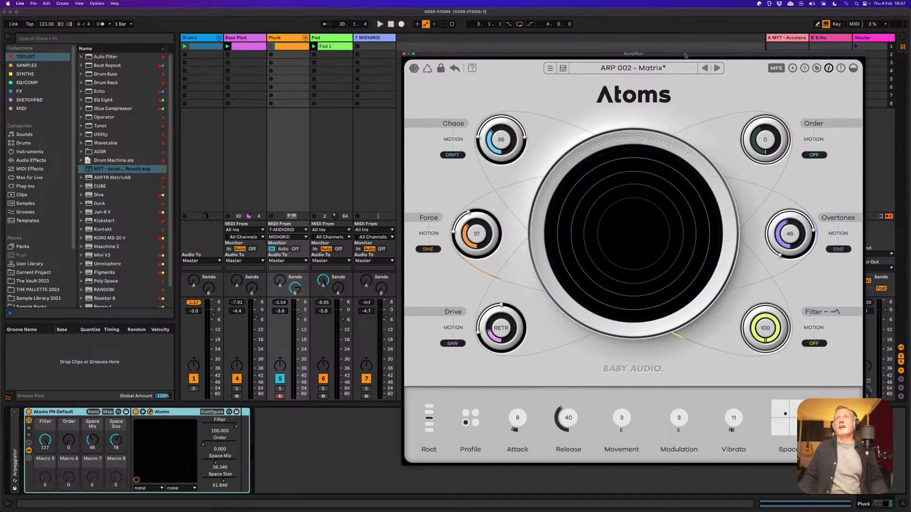
{"action": "mouse_move", "coordinate": [682, 57]}
{"action": "left_mouse_down"}
{"action": "mouse_move", "coordinate": [655, 60]}
{"action": "mouse_move", "coordinate": [701, 48]}
{"action": "mouse_move", "coordinate": [678, 55]}
{"action": "left_mouse_up"}
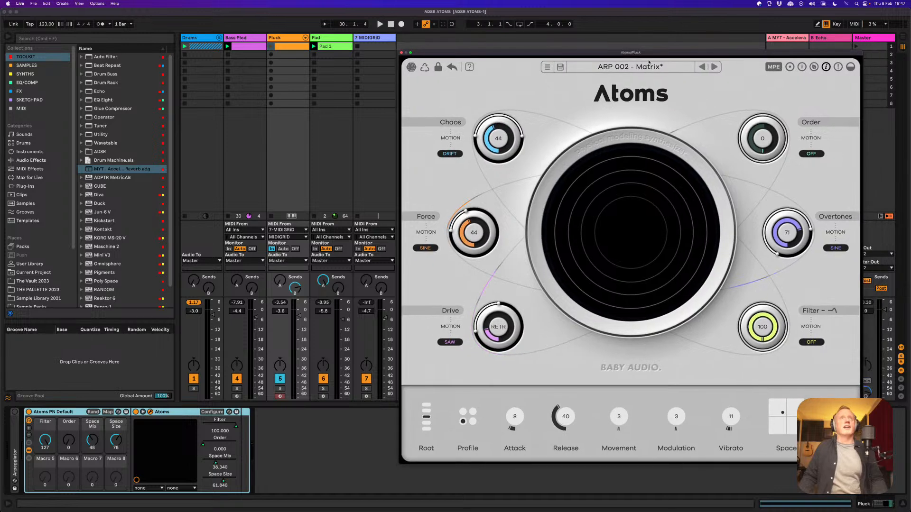
- Open the Pad track's Atoms synth, solo the track, and play it briefly
{"action": "left_click", "coordinate": [318, 39]}
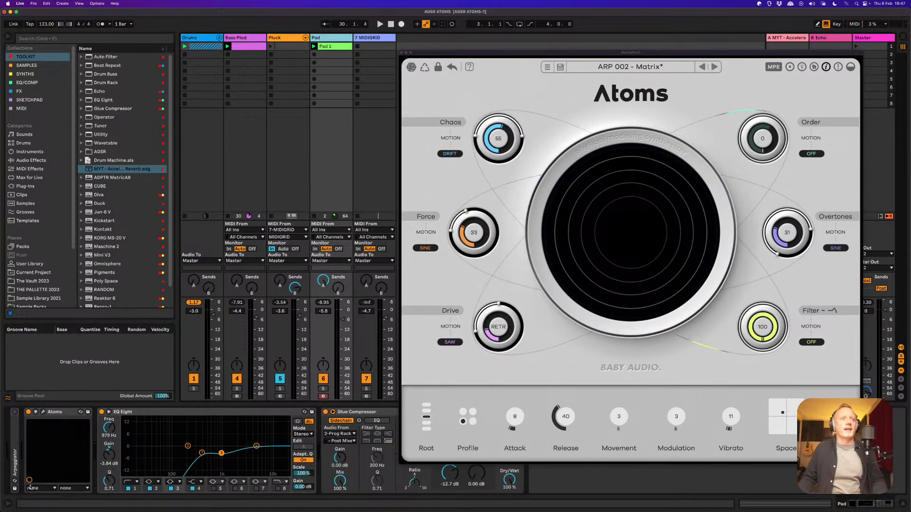
{"action": "left_click", "coordinate": [43, 413]}
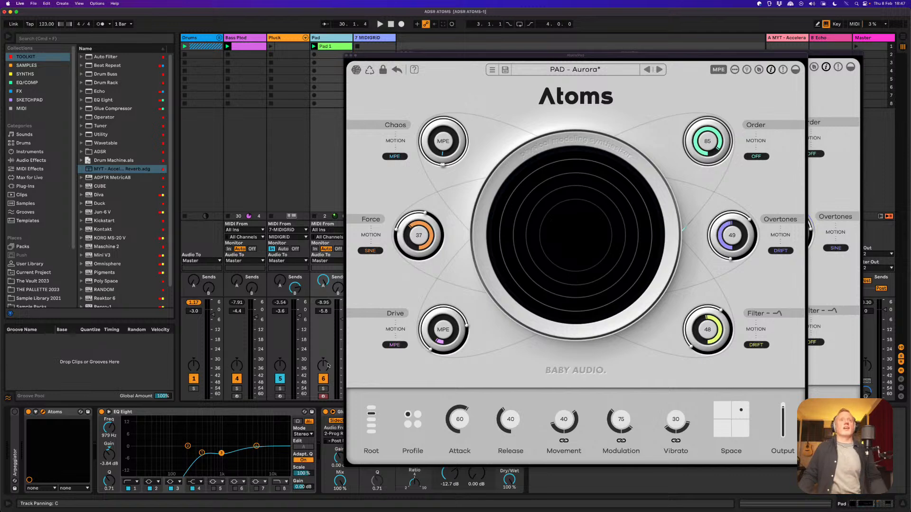
{"action": "left_click", "coordinate": [323, 389]}
{"action": "key", "text": "space"}
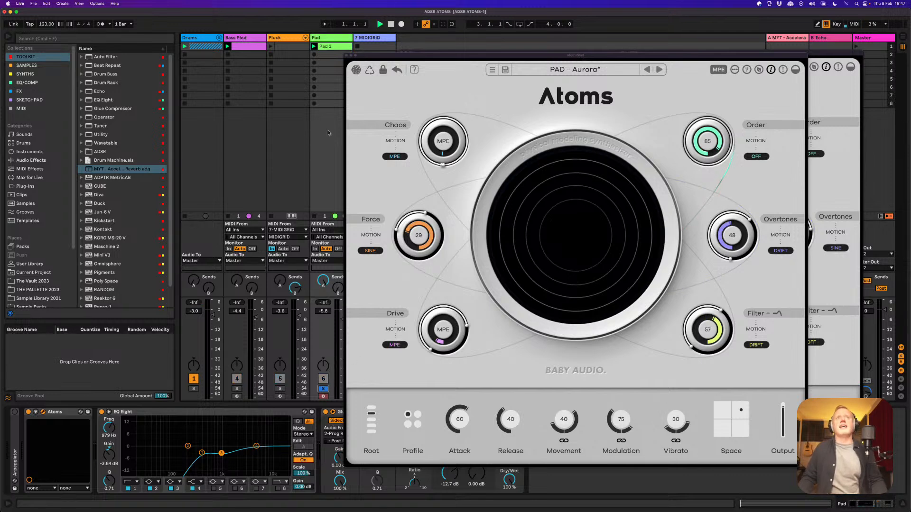
{"action": "key", "text": "space"}
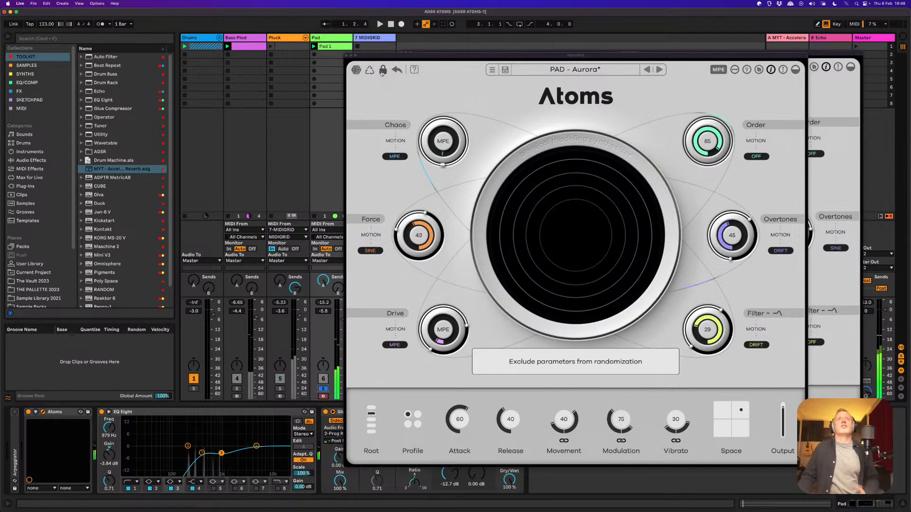
- Create two new variations of the Pad's Aurora preset while auditioning the sound, and stop playback
{"action": "left_click", "coordinate": [371, 72]}
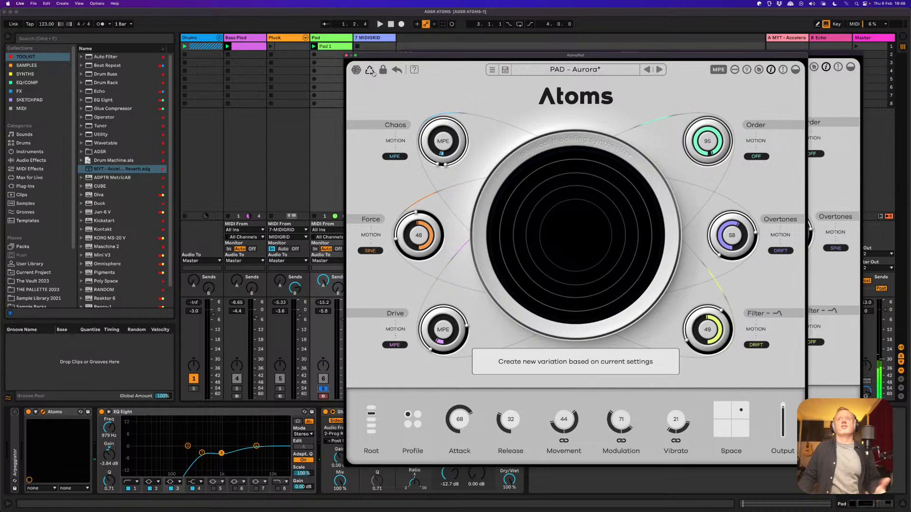
{"action": "key", "text": "space"}
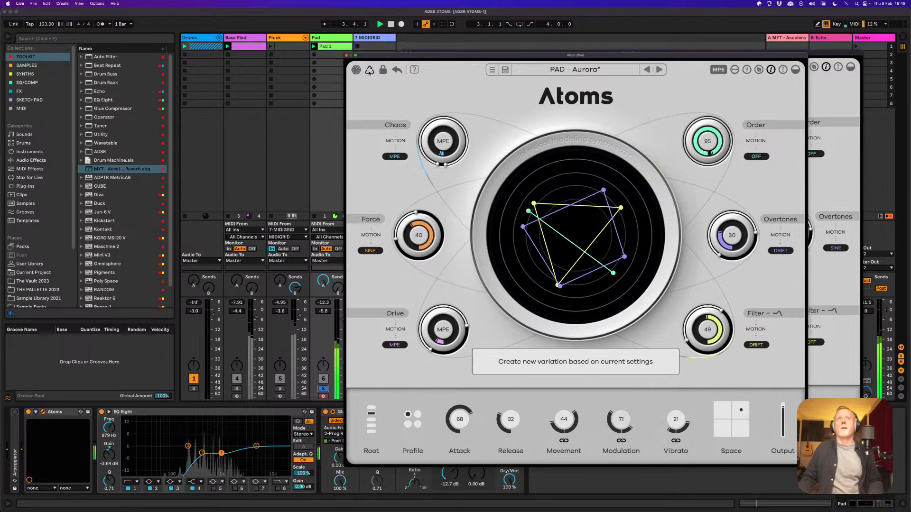
{"action": "left_click", "coordinate": [370, 71]}
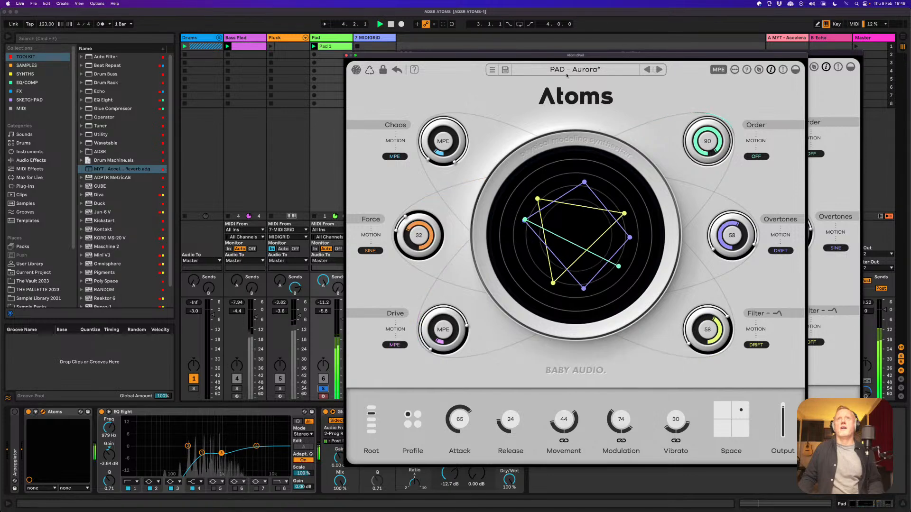
{"action": "key", "text": "space"}
- Load the PAD - Distopia preset from the factory presets into the Pad's Atoms and close the preset browser
{"action": "left_click", "coordinate": [565, 71]}
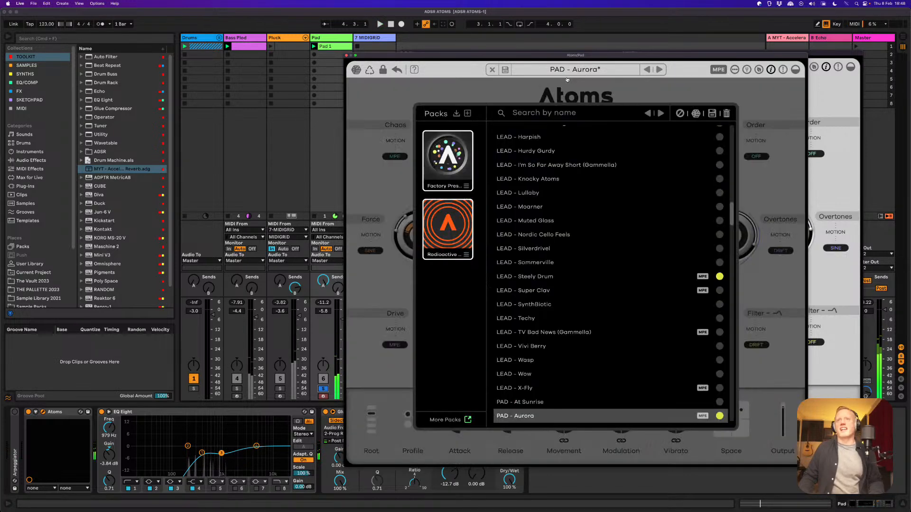
{"action": "scroll", "coordinate": [532, 267], "scroll_direction": "up", "scroll_amount": 10}
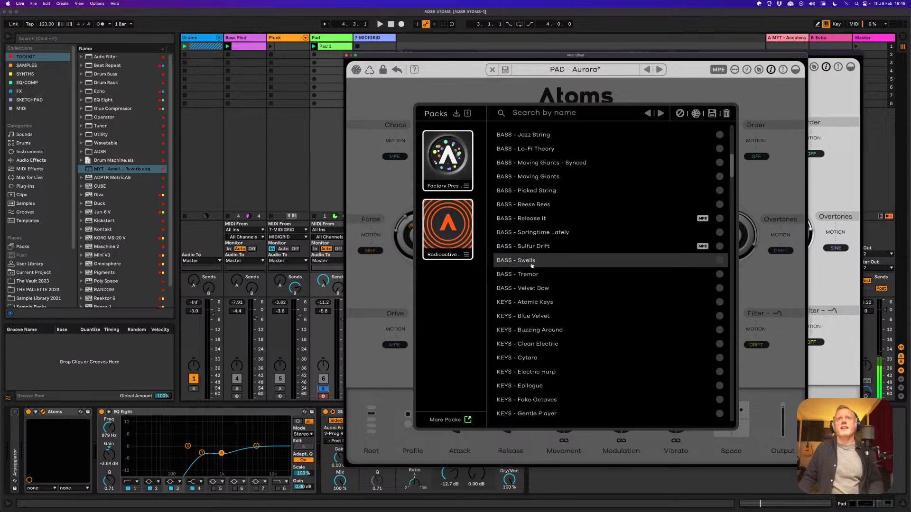
{"action": "scroll", "coordinate": [532, 266], "scroll_direction": "down", "scroll_amount": 5}
{"action": "scroll", "coordinate": [532, 266], "scroll_direction": "down", "scroll_amount": 15}
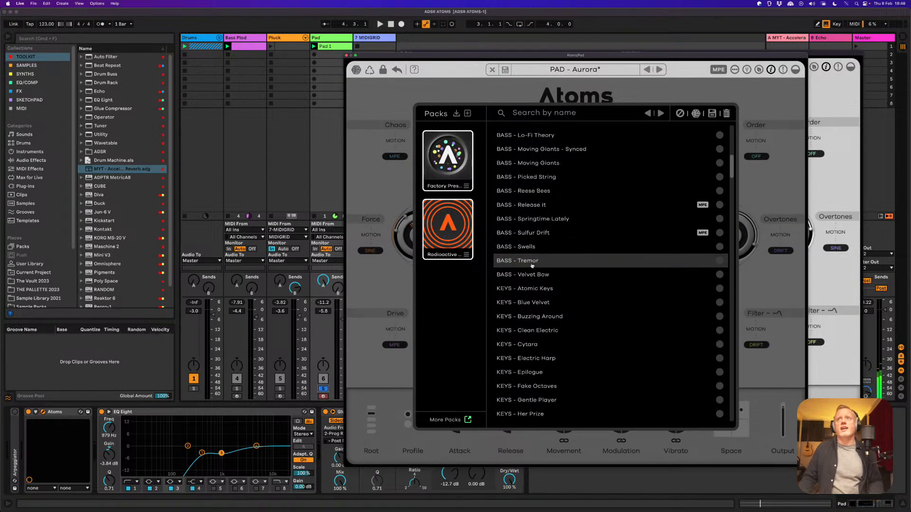
{"action": "scroll", "coordinate": [532, 266], "scroll_direction": "down", "scroll_amount": 16}
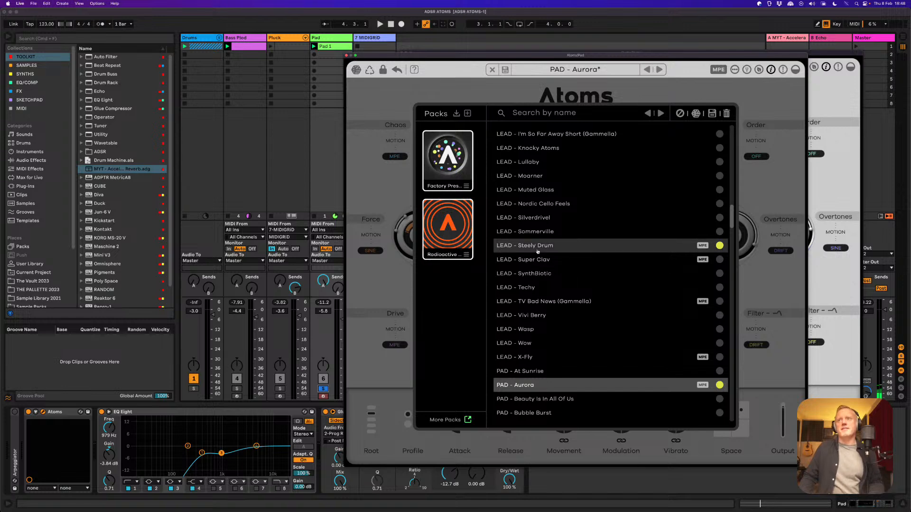
{"action": "scroll", "coordinate": [538, 251], "scroll_direction": "down", "scroll_amount": 8}
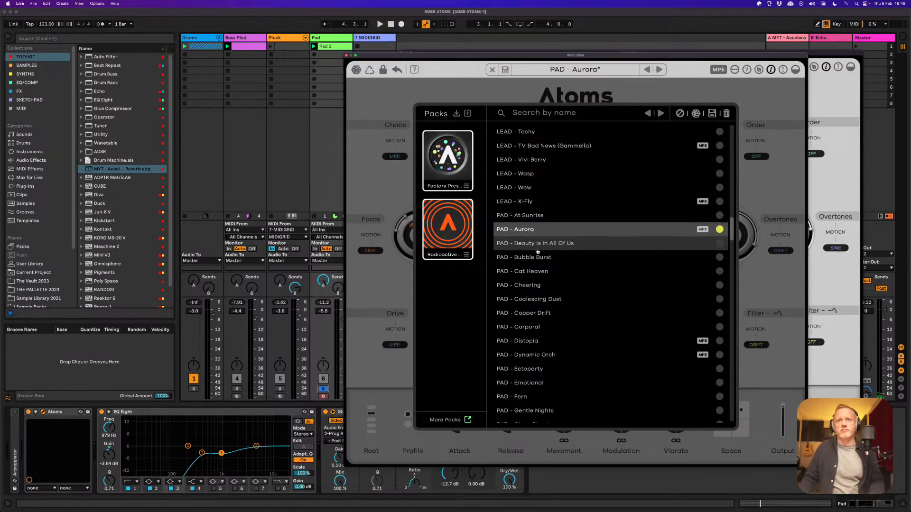
{"action": "scroll", "coordinate": [527, 299], "scroll_direction": "down", "scroll_amount": 1}
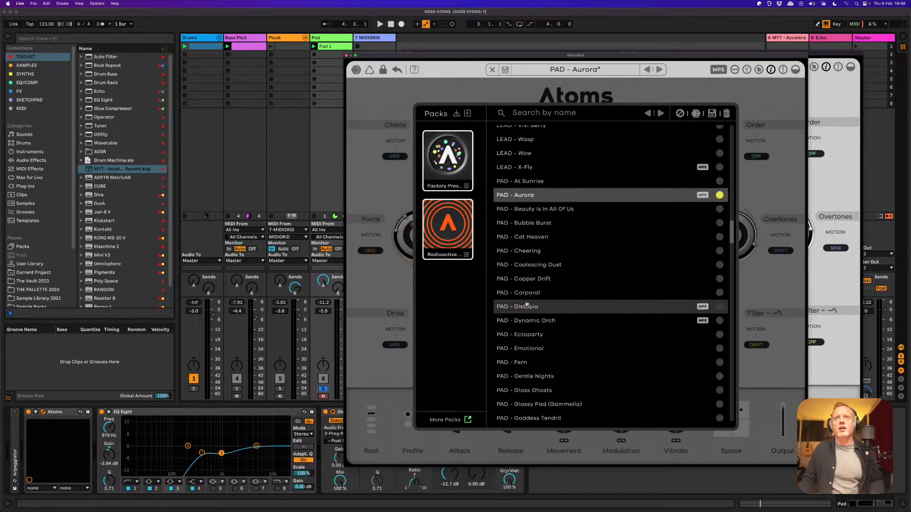
{"action": "left_click", "coordinate": [525, 308]}
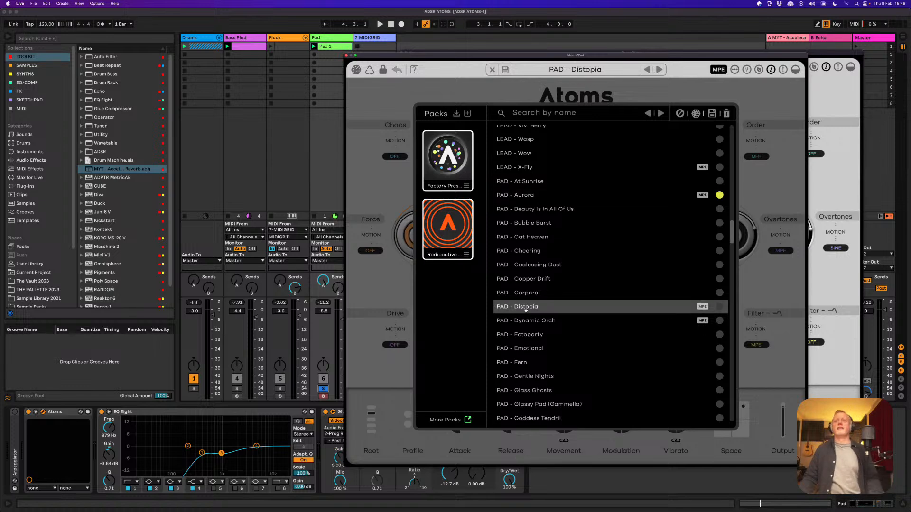
{"action": "left_click", "coordinate": [396, 290]}
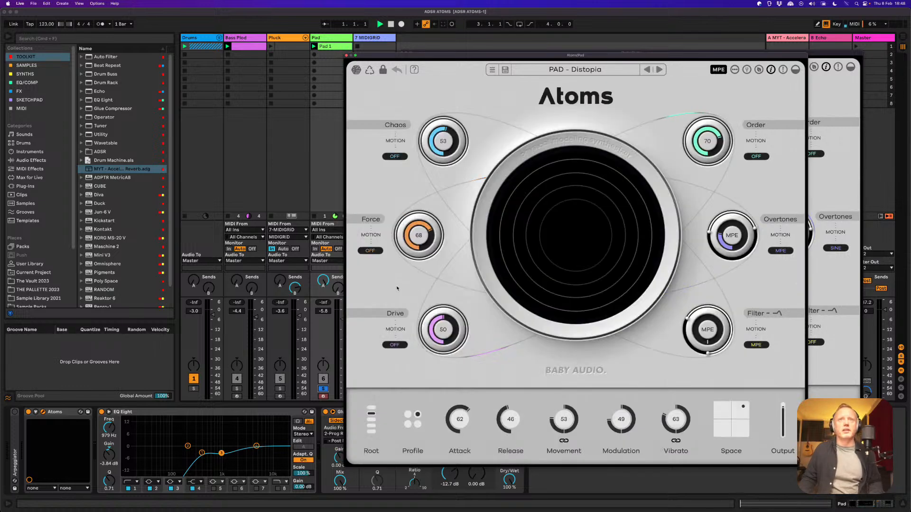
- Start playback, turn off the Filter's motion in the Pad's Atoms, and lower the Filter to 26
{"action": "key", "text": "space"}
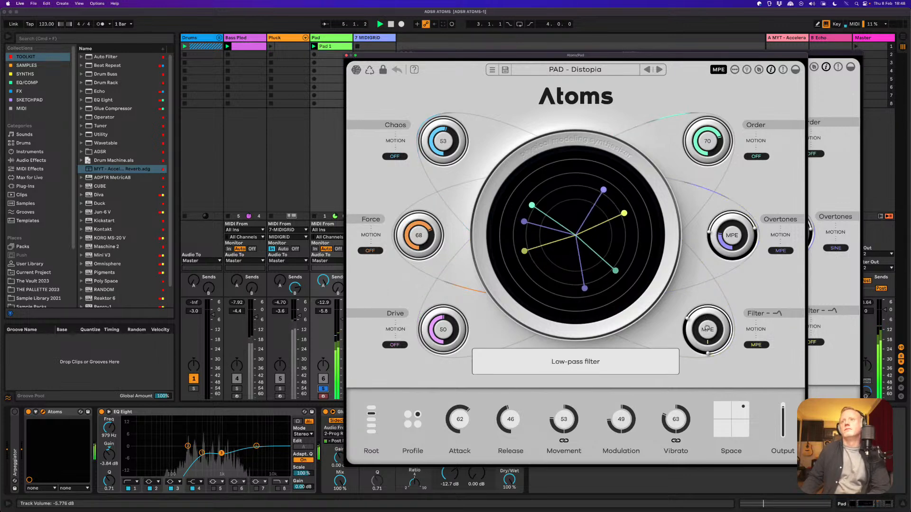
{"action": "left_click", "coordinate": [757, 345]}
{"action": "left_click", "coordinate": [751, 356]}
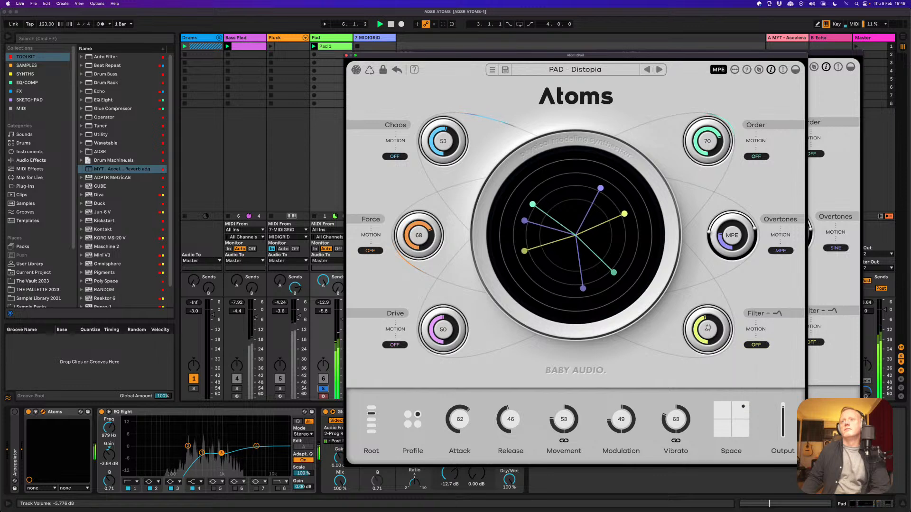
{"action": "left_click_drag", "start_coordinate": [707, 329], "coordinate": [708, 346]}
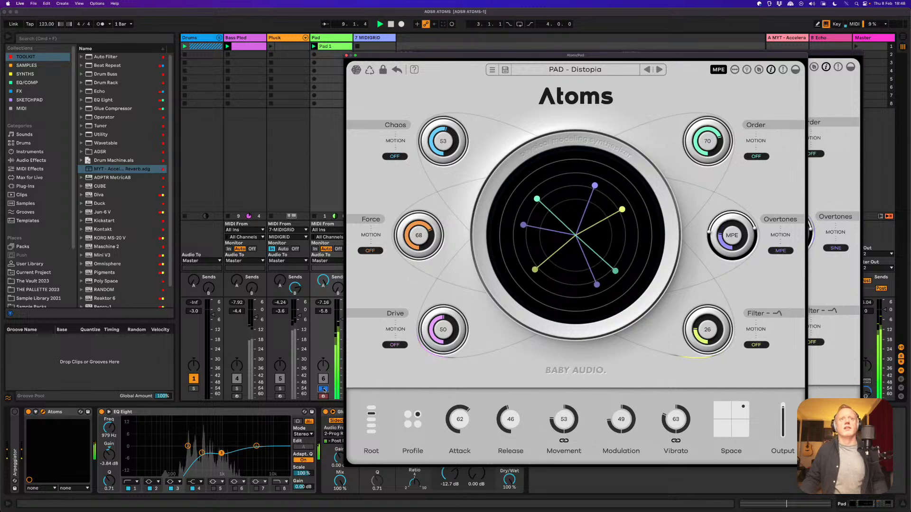
- Reshape the low end in the Pad's EQ Eight, setting the low-mid band to 383 Hz and -4.83 dB
{"action": "left_click", "coordinate": [202, 453]}
{"action": "left_click_drag", "start_coordinate": [189, 455], "coordinate": [202, 457]}
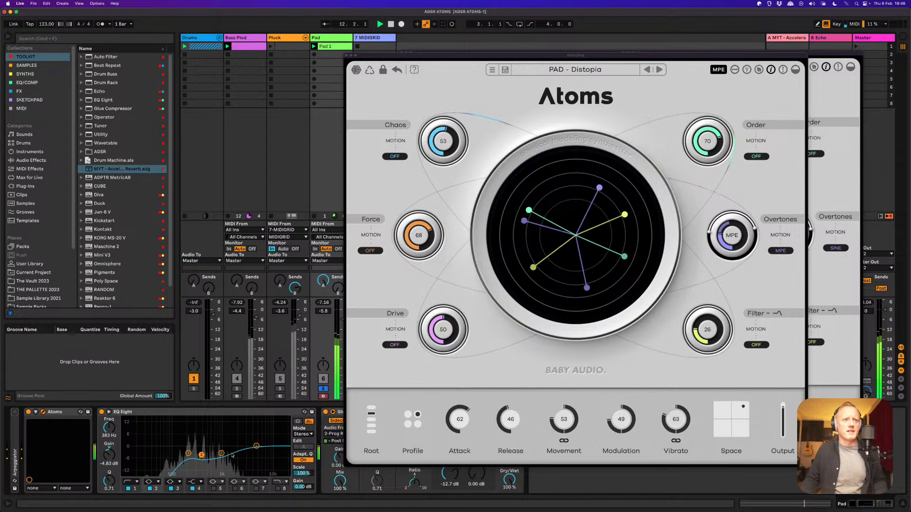
- Solo the Drums track alongside the Pad, load the PAD - Dynamic Orch preset into the Pad's Atoms, and close the preset browser
{"action": "left_click", "coordinate": [194, 389]}
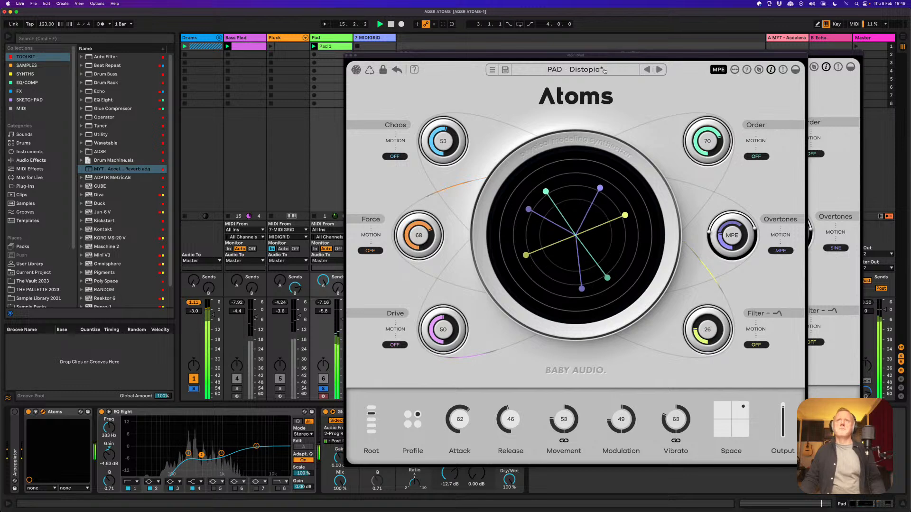
{"action": "left_click", "coordinate": [588, 69]}
{"action": "left_click", "coordinate": [526, 321]}
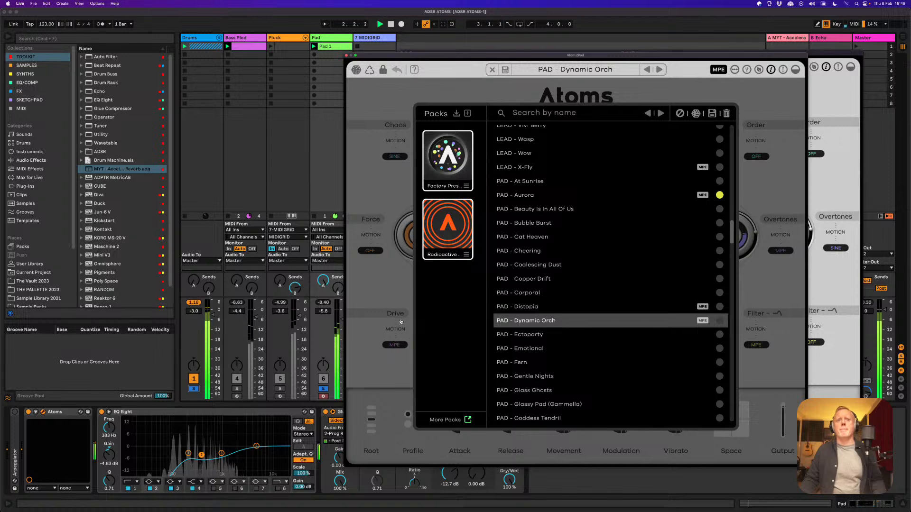
{"action": "left_click", "coordinate": [399, 300]}
{"action": "left_click", "coordinate": [372, 414]}
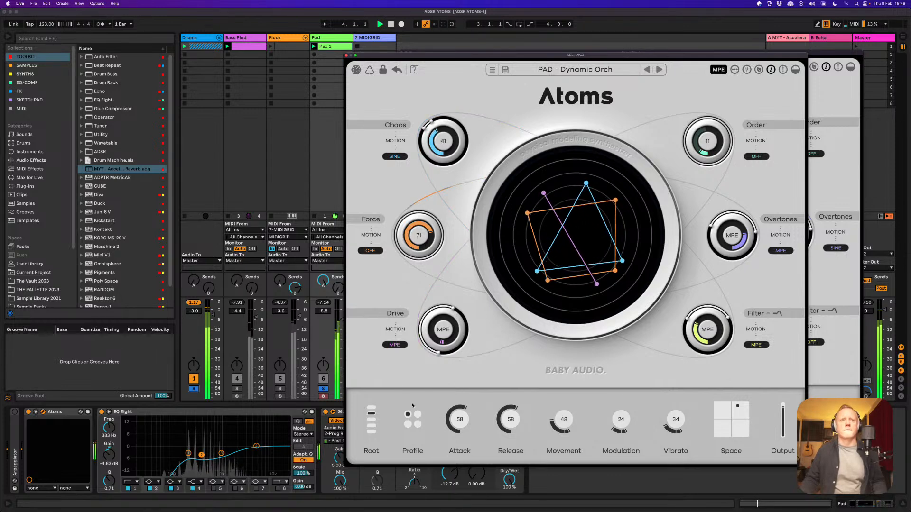
- Turn off the Filter's motion in the Pad's Atoms and enable band 8 of its EQ Eight as a high cut at 958 Hz
{"action": "left_click", "coordinate": [756, 345]}
{"action": "left_click", "coordinate": [751, 356]}
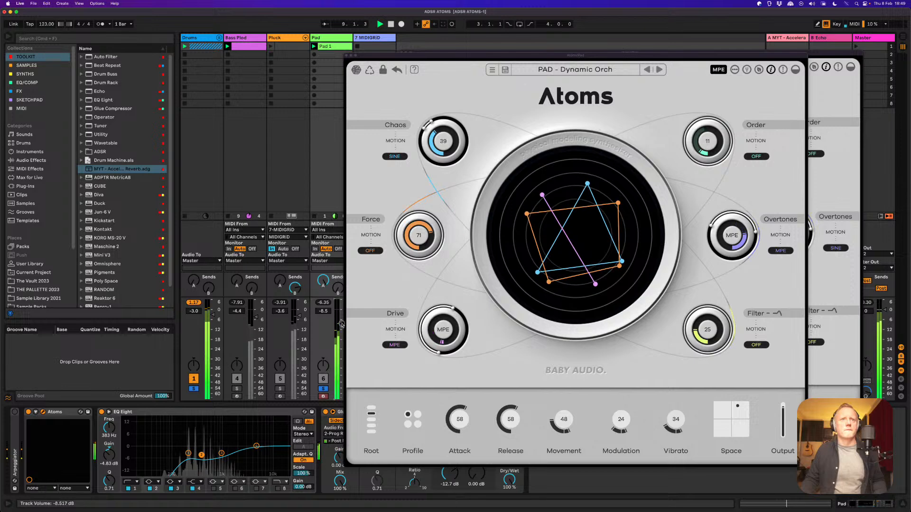
{"action": "left_click", "coordinate": [278, 489]}
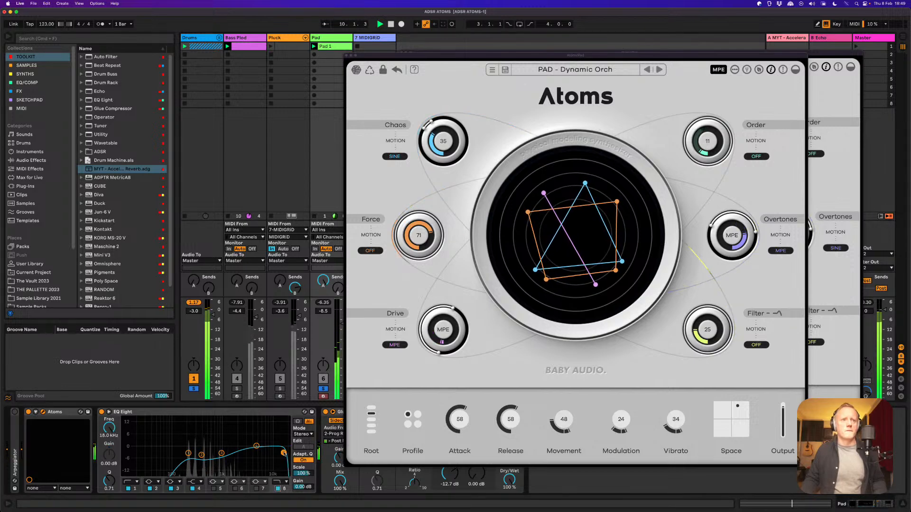
{"action": "left_click_drag", "start_coordinate": [285, 455], "coordinate": [219, 453]}
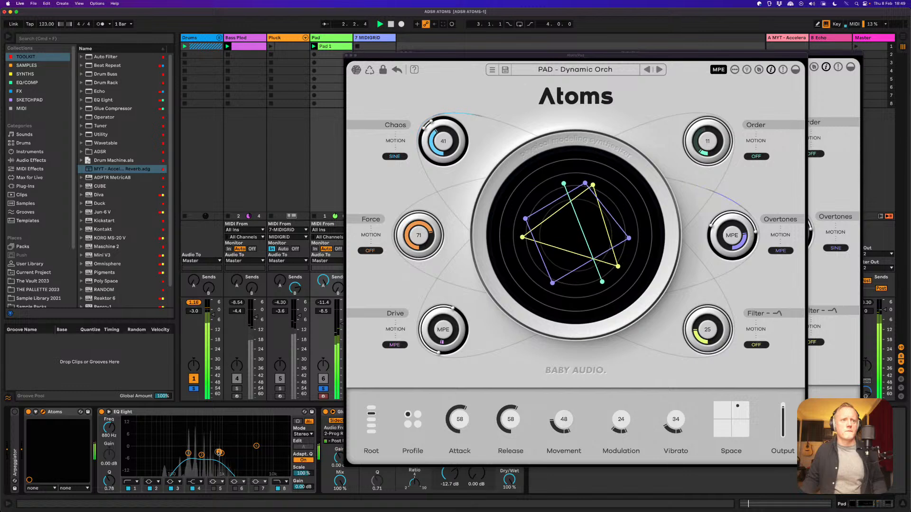
- Add the bass and Pluck tracks to the solo, lower the Pad track's volume to -10.2 dB, and clear all solos
{"action": "left_click", "coordinate": [236, 389]}
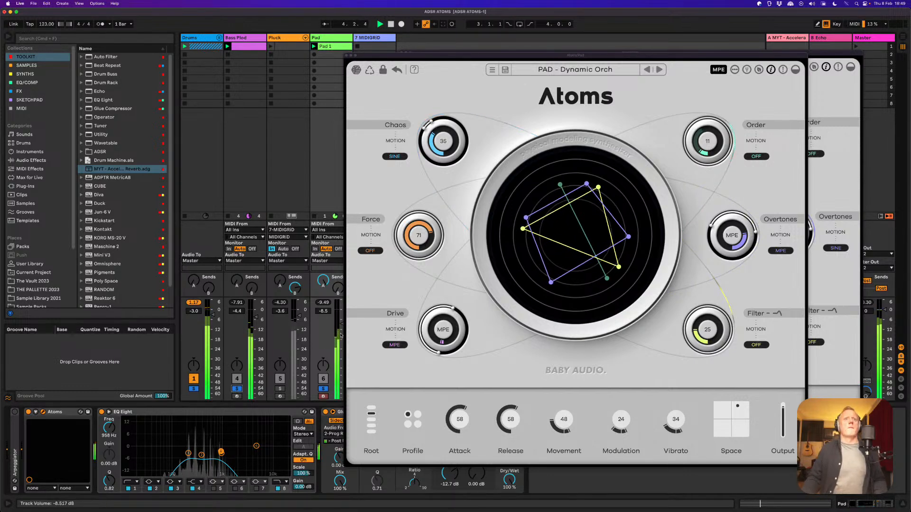
{"action": "left_click_drag", "start_coordinate": [342, 326], "coordinate": [344, 329]}
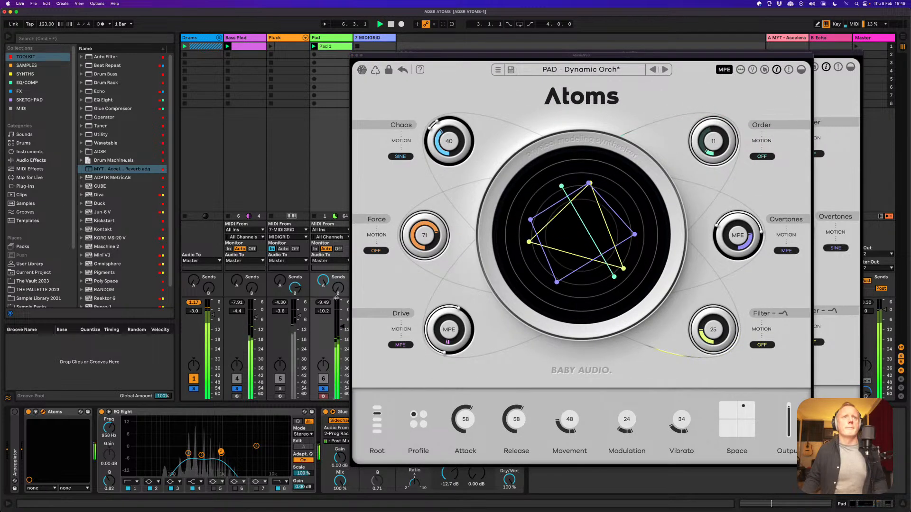
{"action": "left_click", "coordinate": [281, 389]}
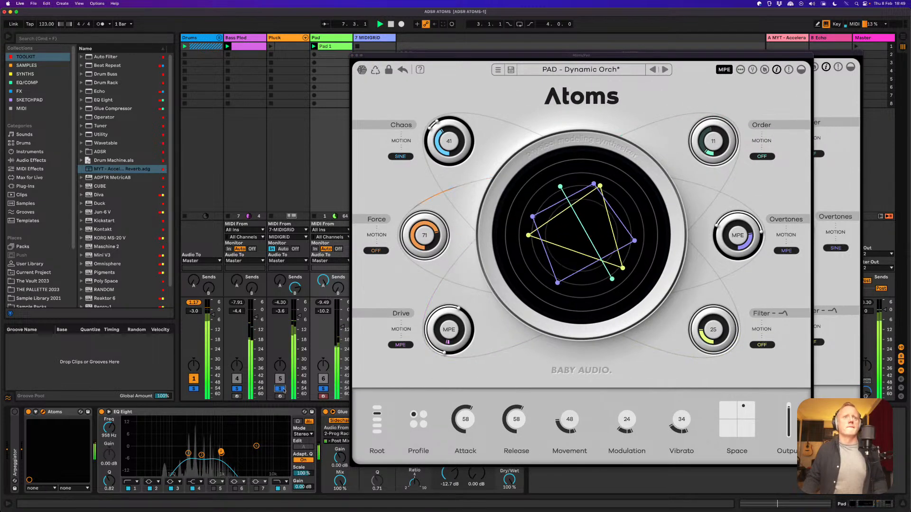
{"action": "left_click", "coordinate": [281, 389]}
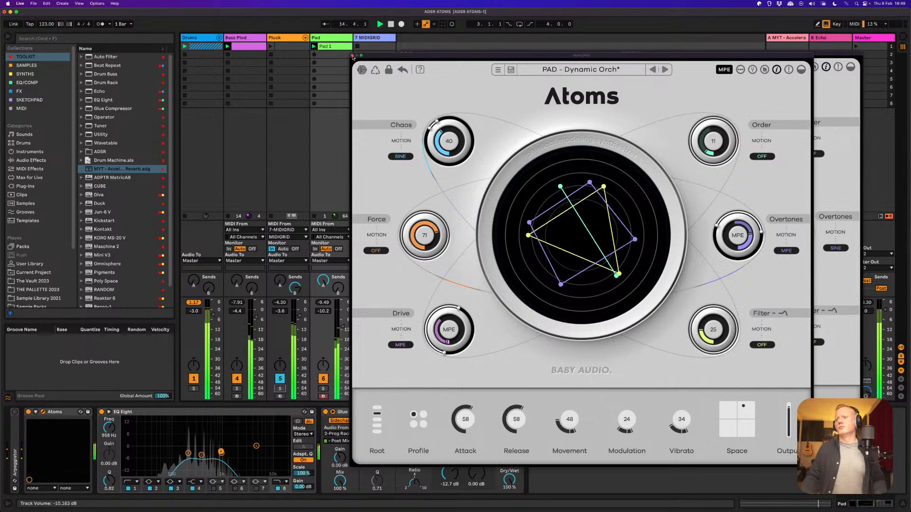
- Move the Pad's Atoms window aside, close both open Atoms windows, and stop playback
{"action": "left_click_drag", "start_coordinate": [382, 56], "coordinate": [87, 33]}
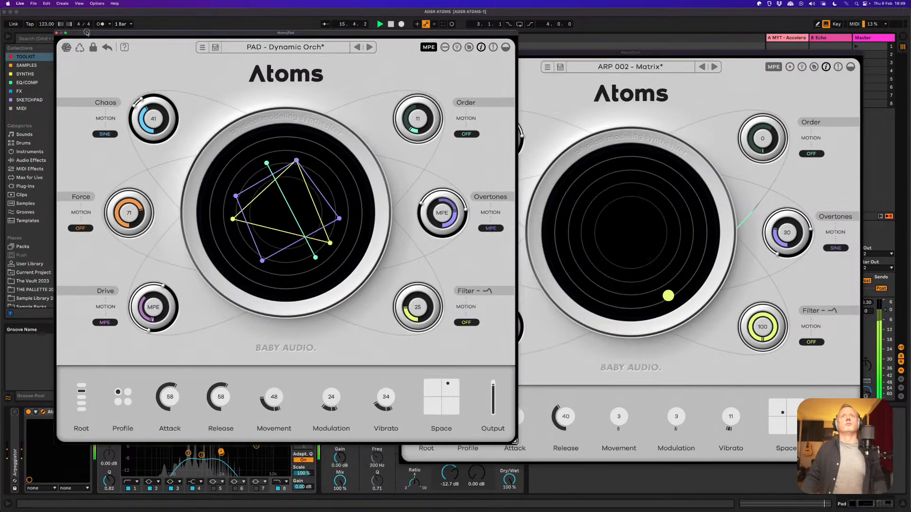
{"action": "left_click", "coordinate": [539, 53]}
{"action": "left_click", "coordinate": [401, 53]}
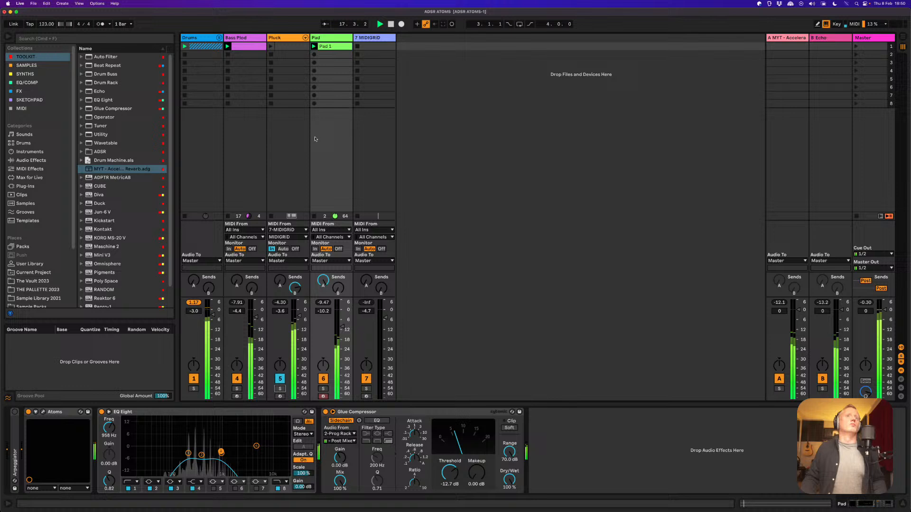
{"action": "left_click", "coordinate": [56, 33]}
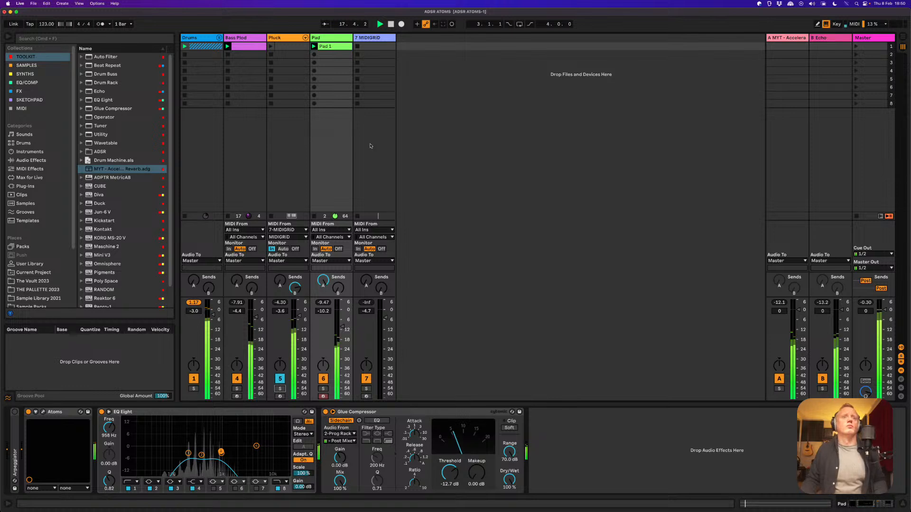
{"action": "key", "text": "space"}
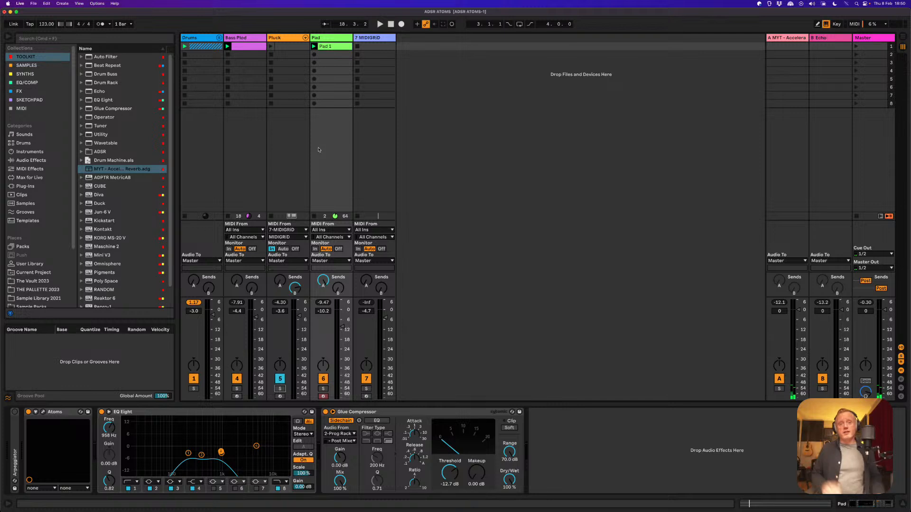
- Reopen the Pad's Atoms window over the mixer and show the BABY Audio folder among the VST3 plug-ins in the browser
{"action": "left_click", "coordinate": [43, 412]}
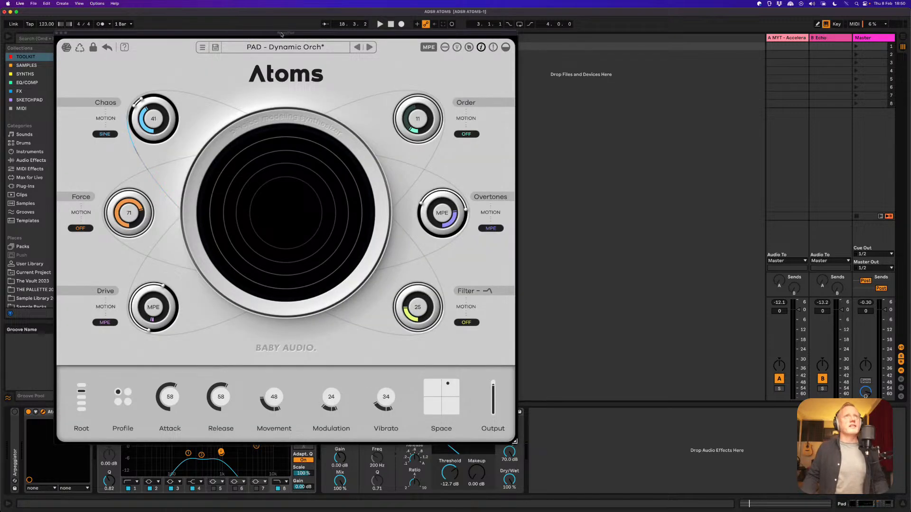
{"action": "left_click_drag", "start_coordinate": [281, 34], "coordinate": [470, 55]}
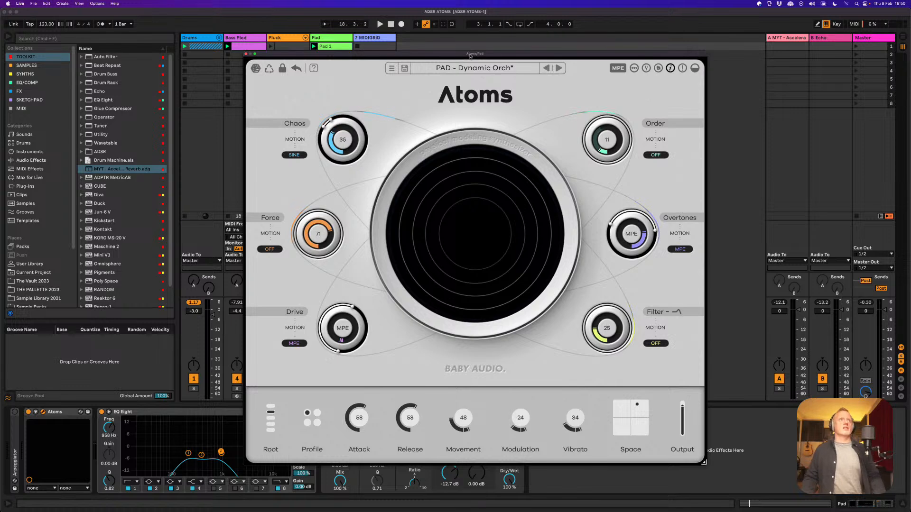
{"action": "left_click", "coordinate": [42, 187]}
{"action": "left_click", "coordinate": [89, 74]}
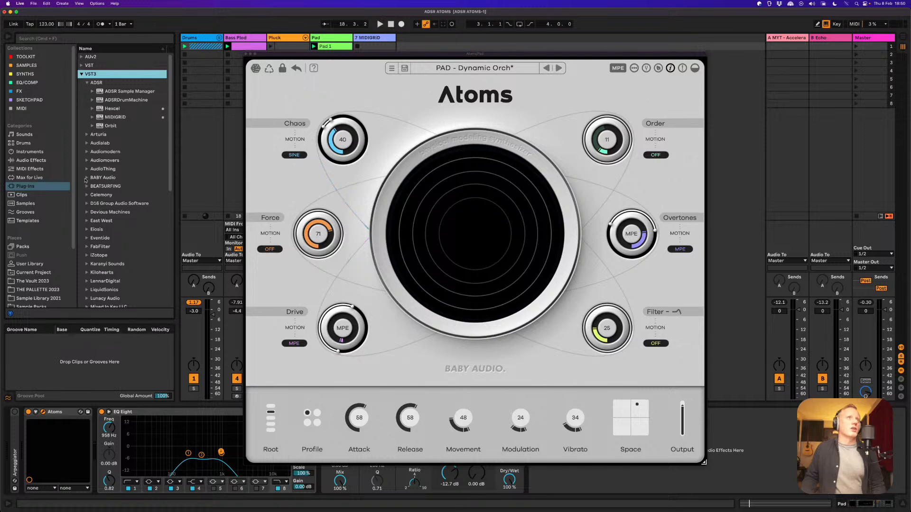
{"action": "left_click", "coordinate": [87, 178]}
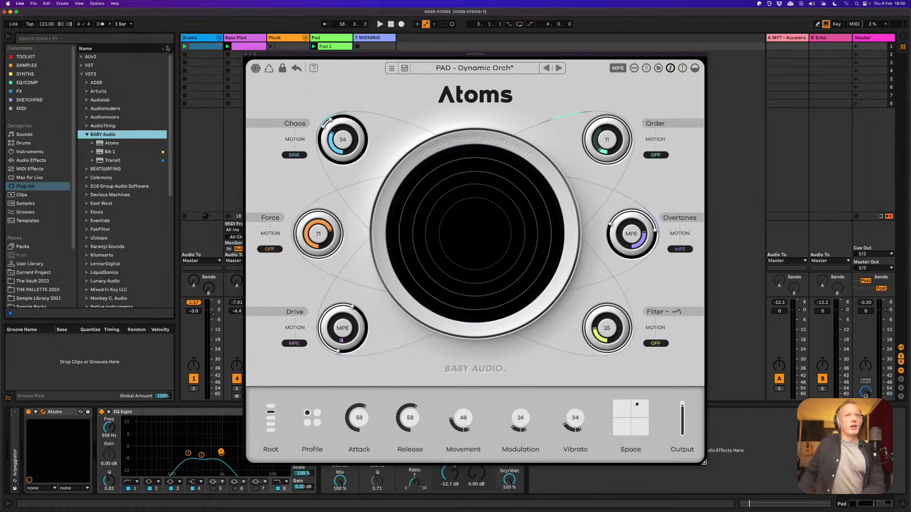
{"action": "left_click_drag", "start_coordinate": [327, 54], "coordinate": [362, 42]}
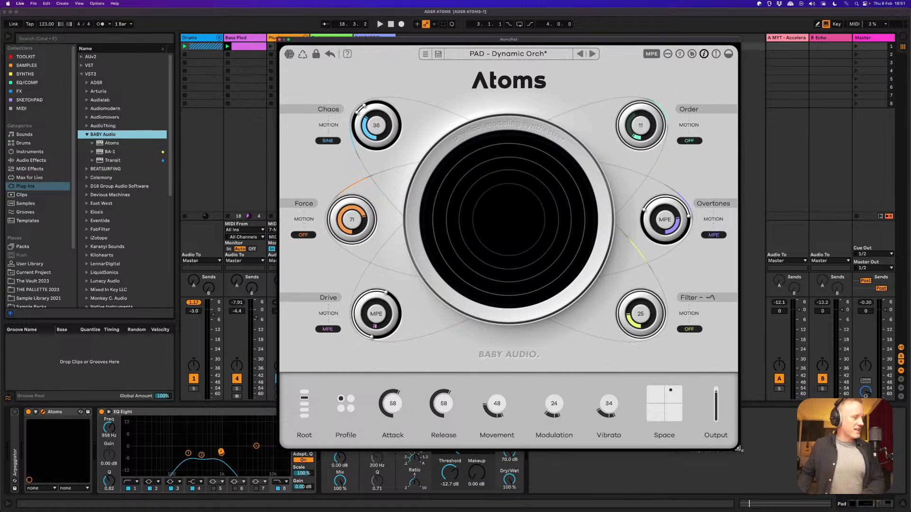
{"action": "key", "text": "super+Tab"}
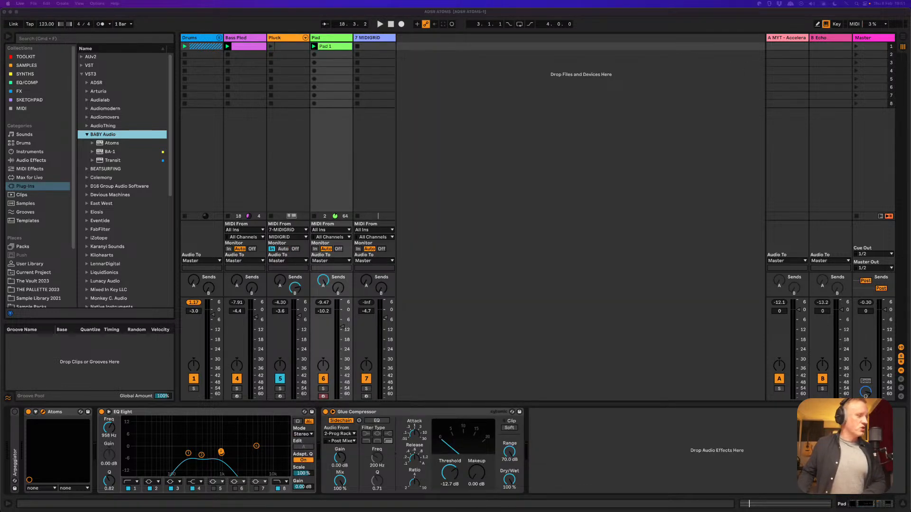
{"action": "left_click", "coordinate": [489, 211]}
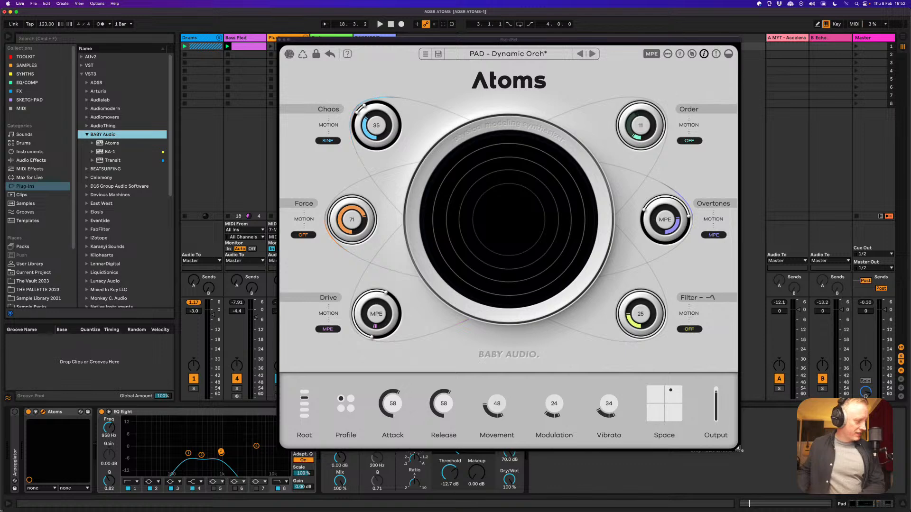
{"action": "key", "text": "super+Tab"}
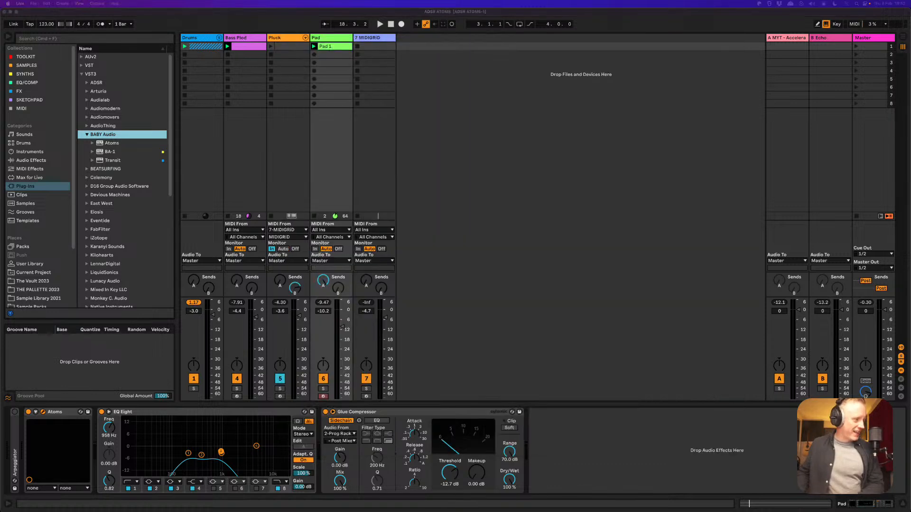